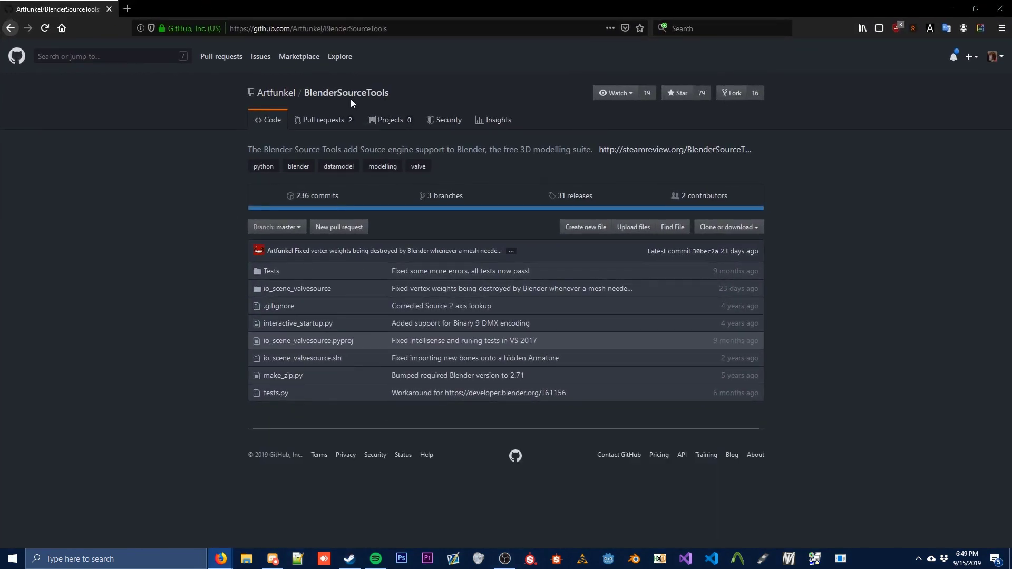
Save the BlenderSourceTools master branch as a ZIP and restore the Firefox window
drag(246, 151, 400, 151)
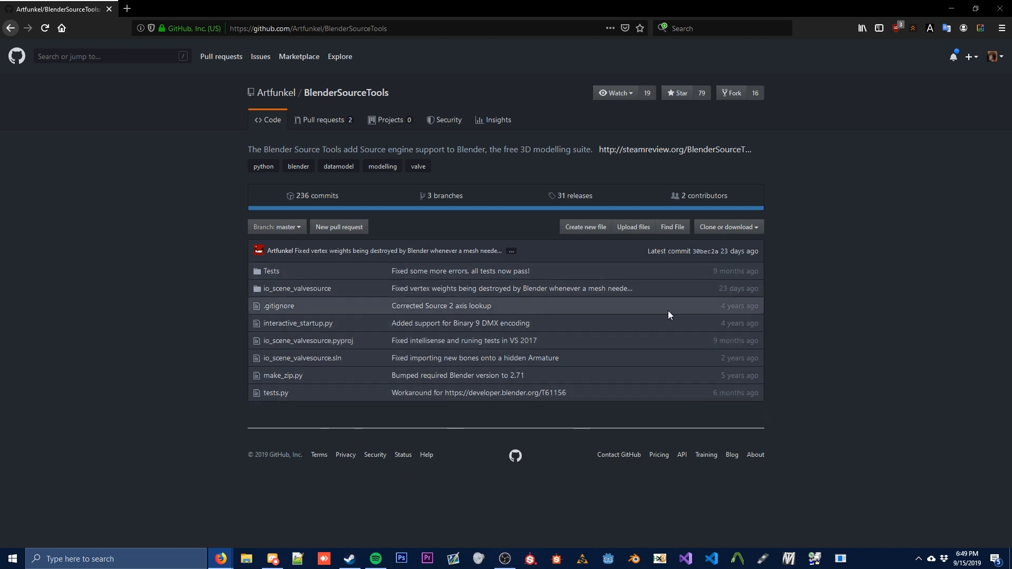
click(728, 227)
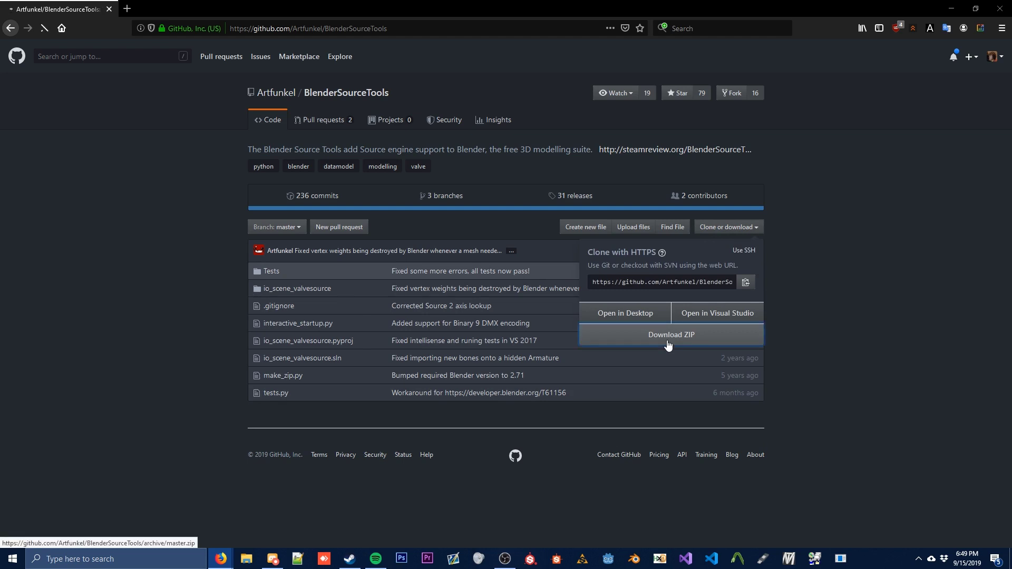
click(667, 343)
click(33, 112)
click(157, 161)
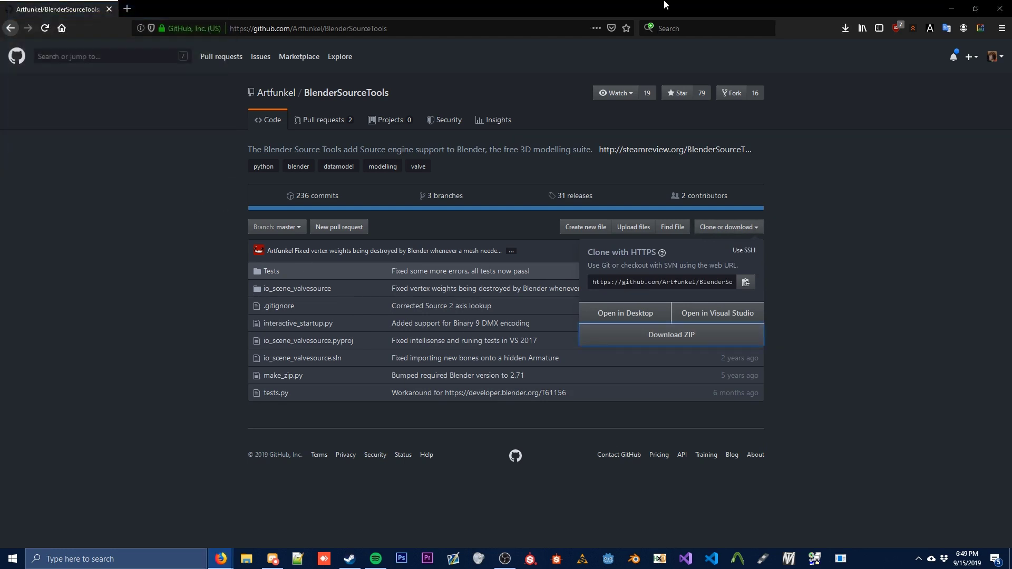
drag(664, 4, 659, 287)
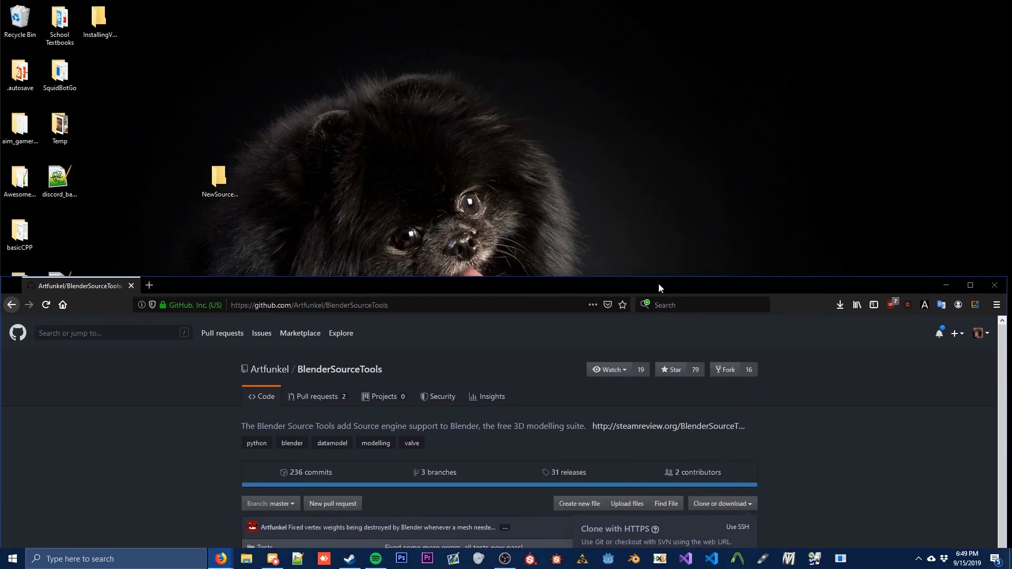
Open the downloaded BlenderSourceTools ZIP in WinRAR and enter the BlenderSourceTools-master folder
click(840, 305)
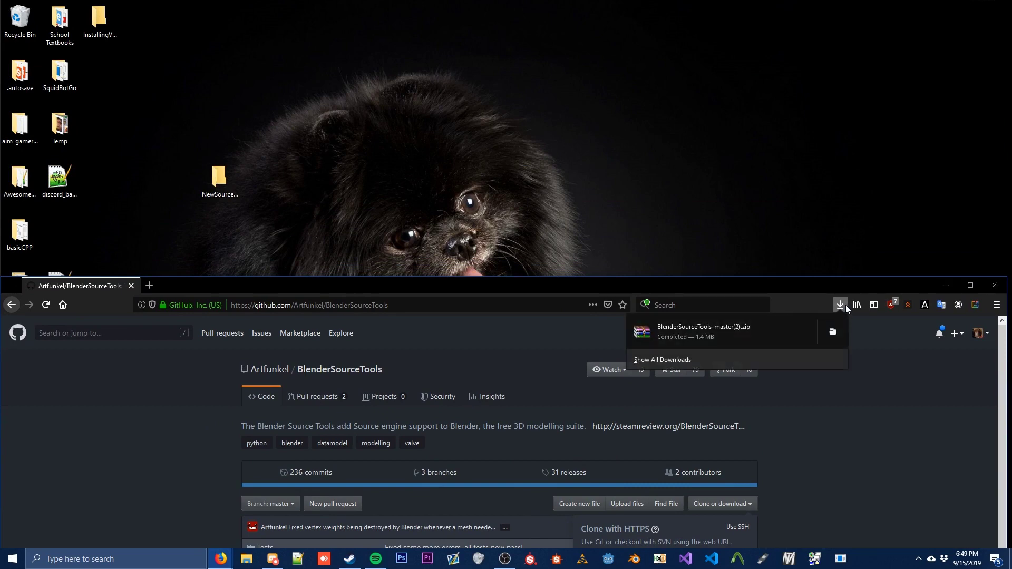
click(709, 326)
click(419, 167)
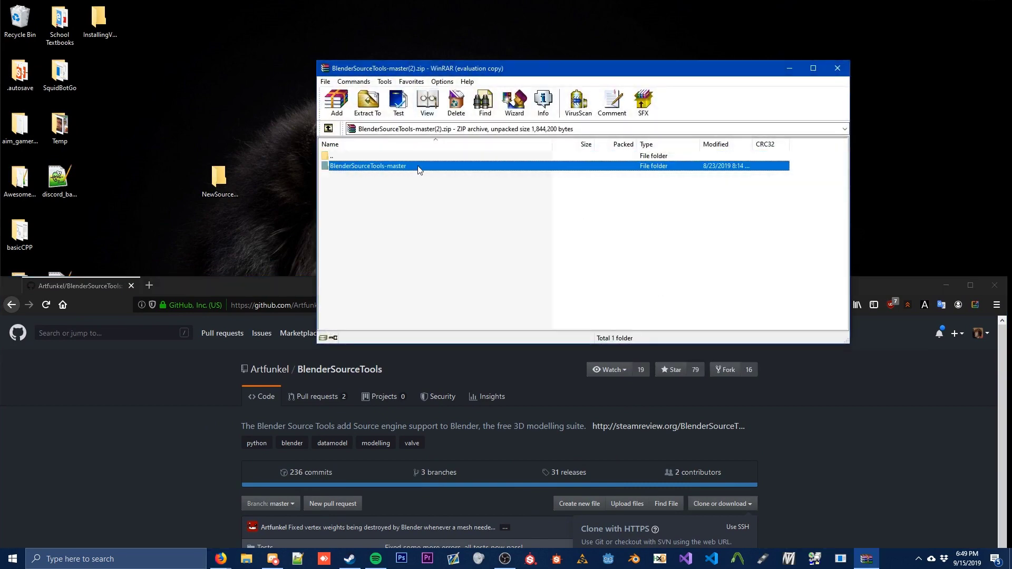
double_click(419, 166)
click(639, 222)
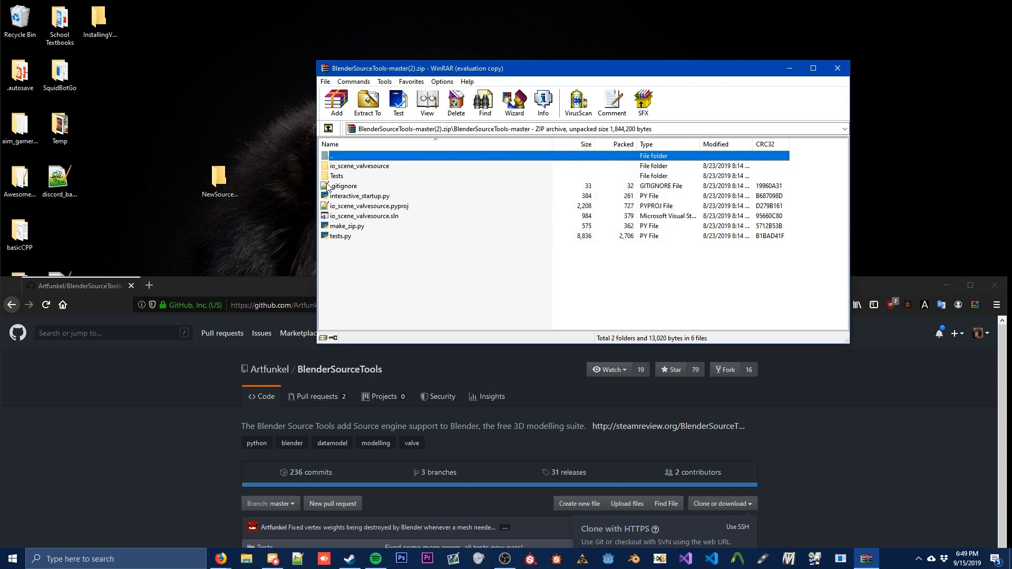
Extract io_scene_valvesource onto the desktop, then close WinRAR and Firefox
click(361, 169)
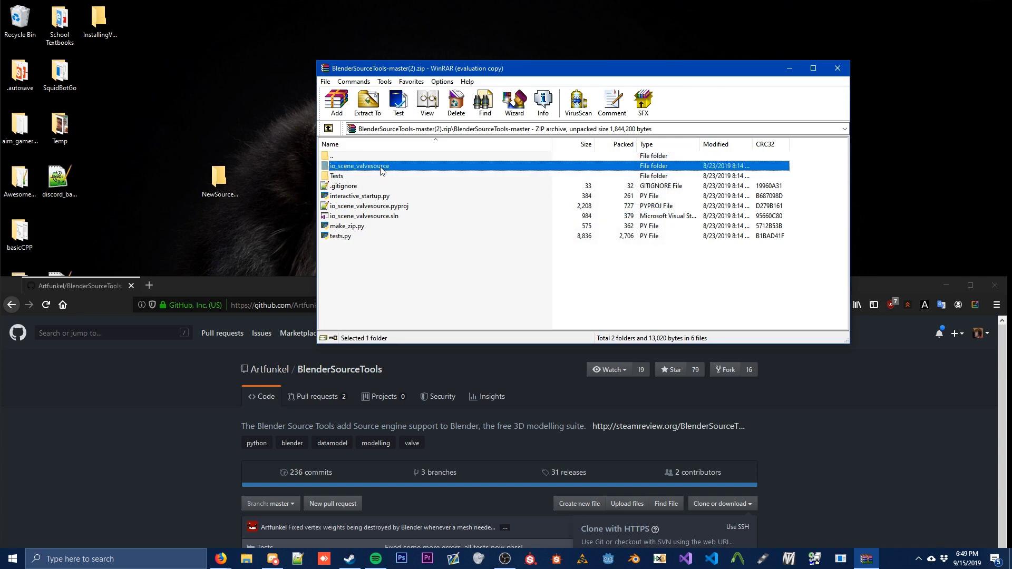
right_click(378, 169)
drag(378, 168, 221, 142)
click(827, 68)
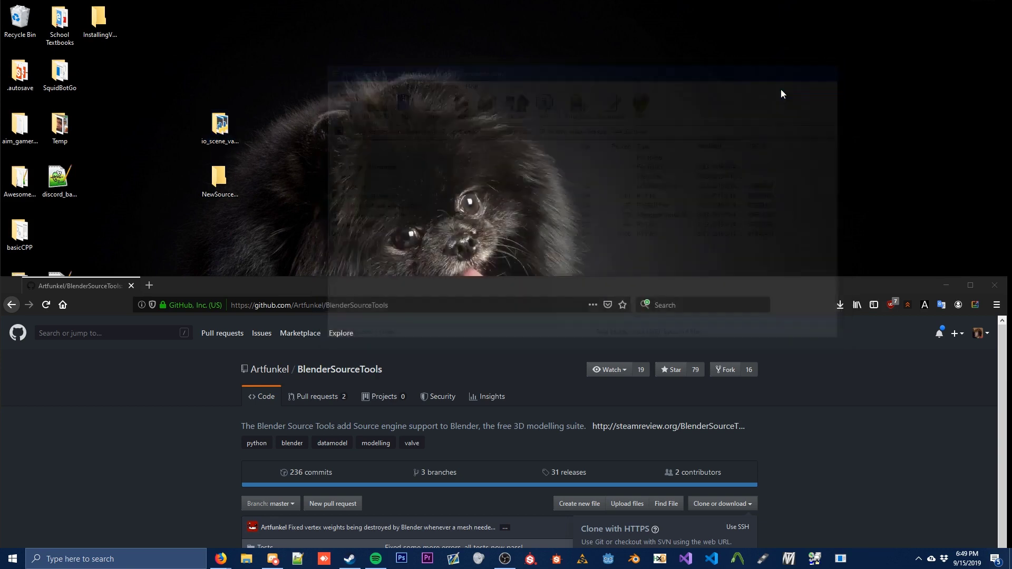
click(994, 285)
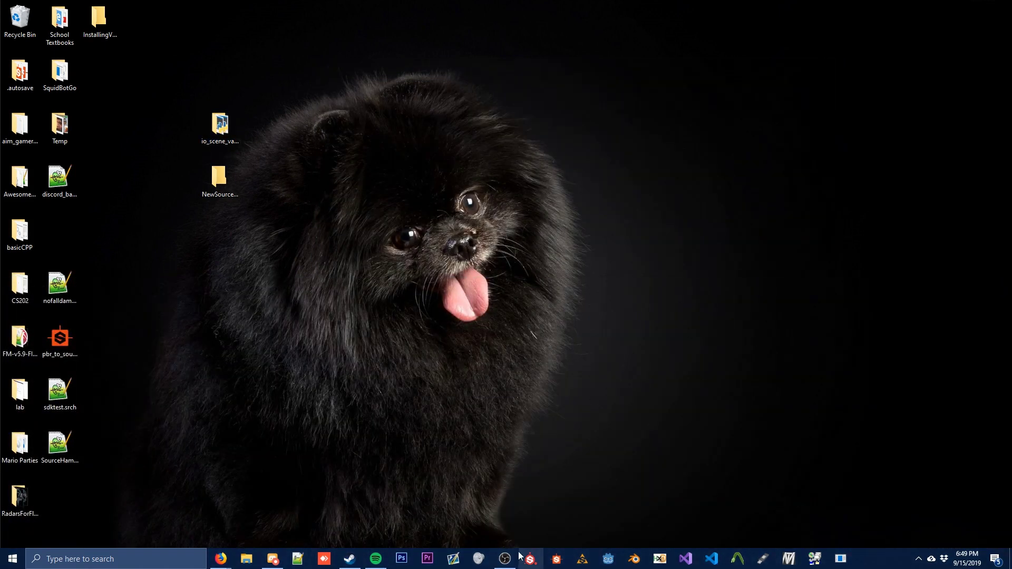
Browse Blender's local install files from its Steam properties, revealing the 2.80 folder
click(350, 559)
right_click(69, 70)
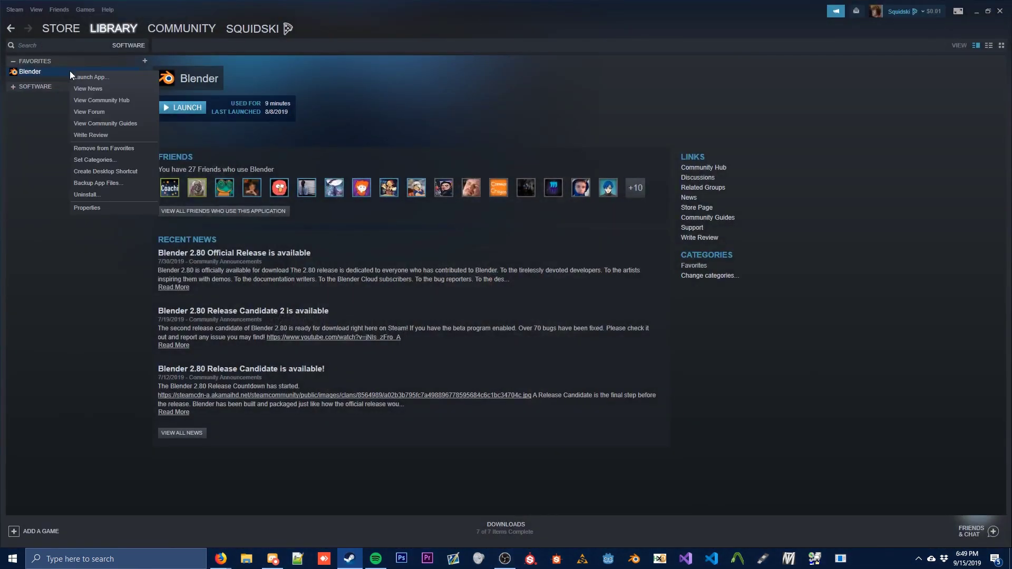
click(85, 209)
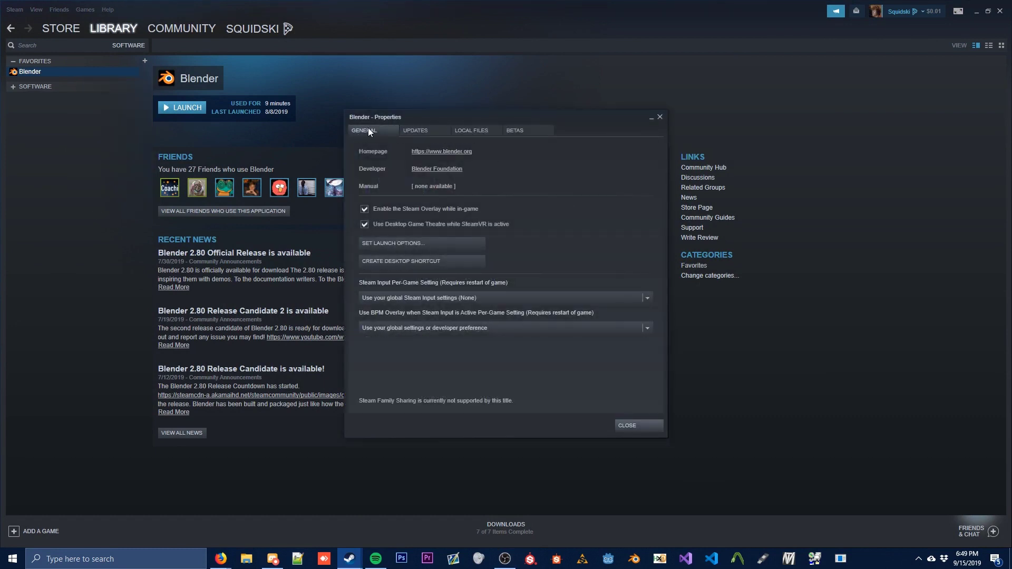
click(474, 134)
click(412, 176)
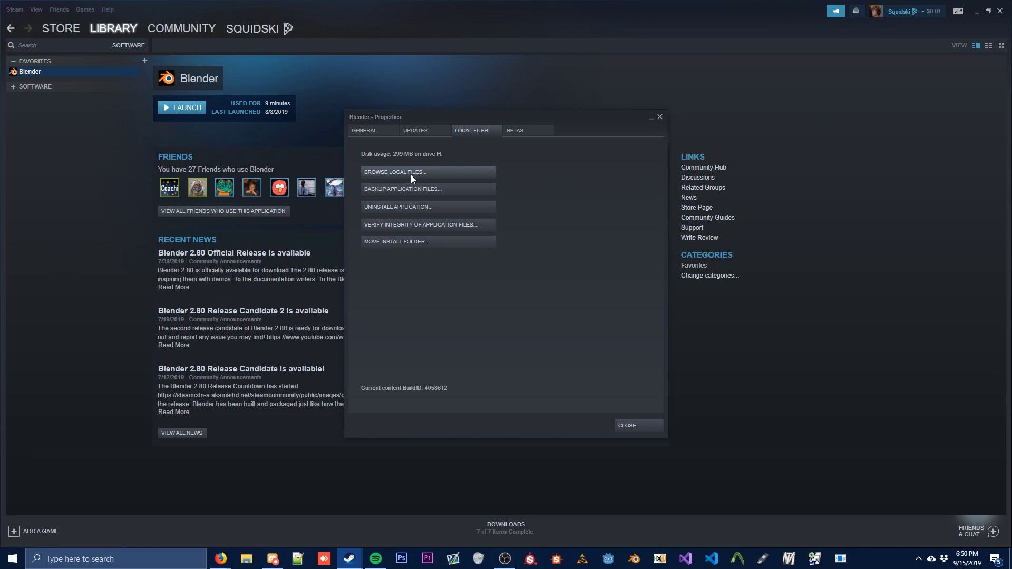
click(977, 13)
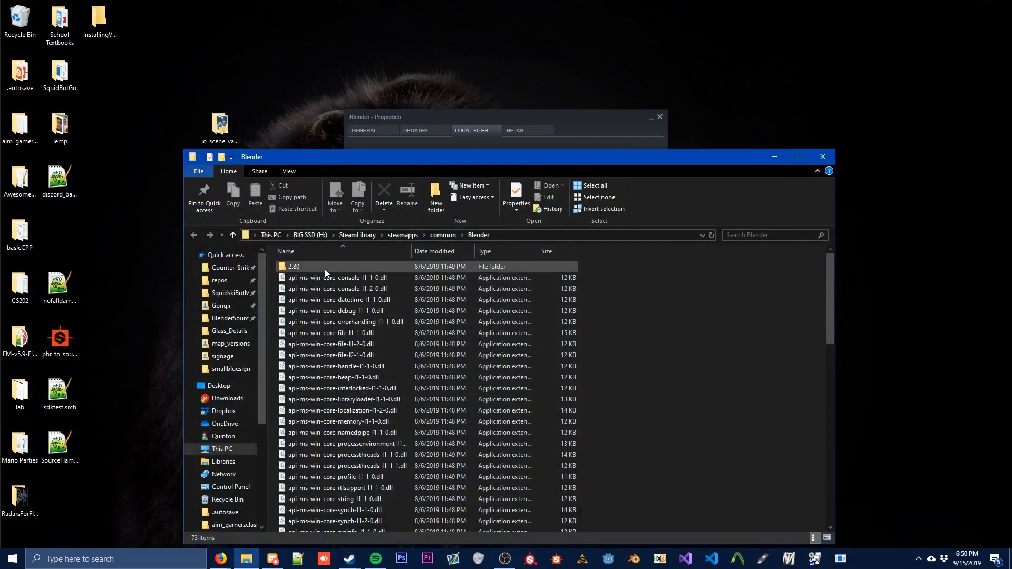
Copy io_scene_valvesource into 2.80\scripts\addons, then close Explorer and the Steam properties
double_click(325, 267)
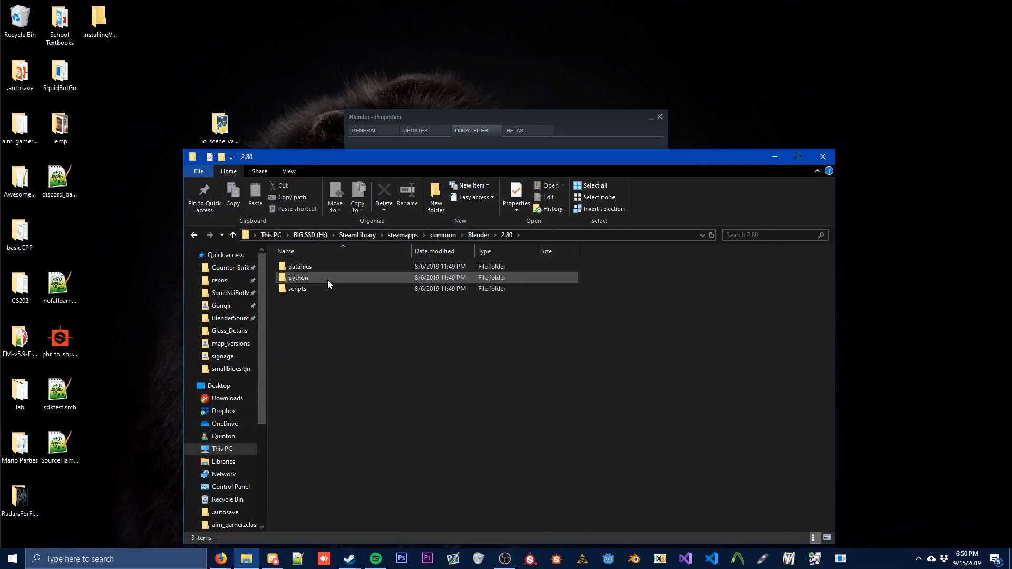
double_click(327, 289)
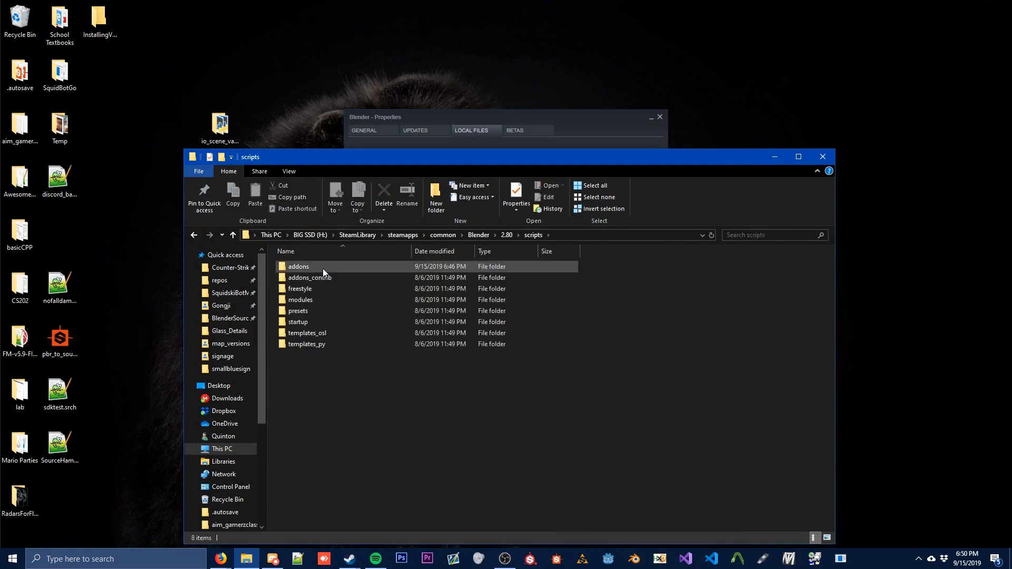
double_click(323, 268)
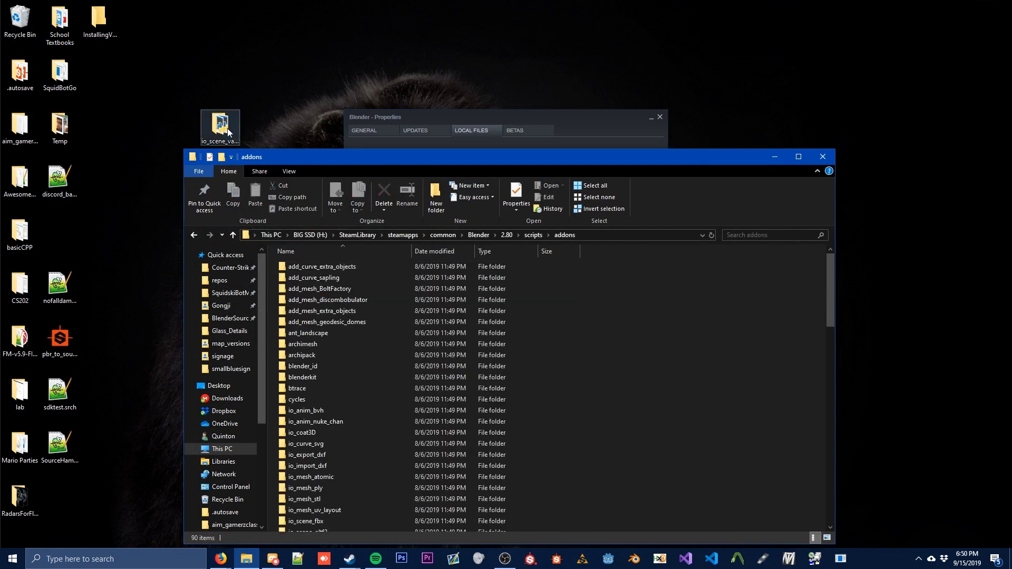
drag(220, 128, 691, 360)
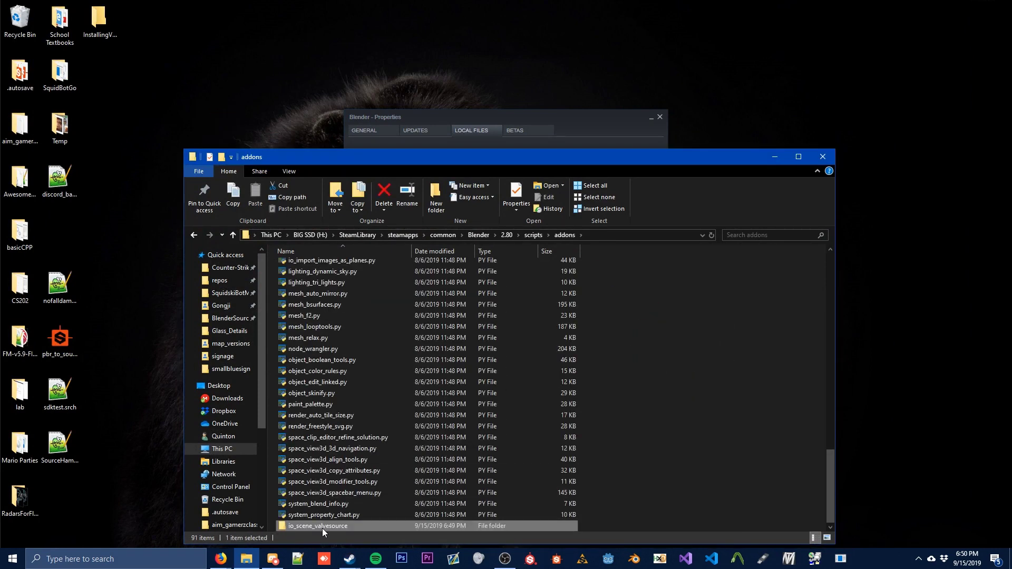
scroll(325, 501, up, 10)
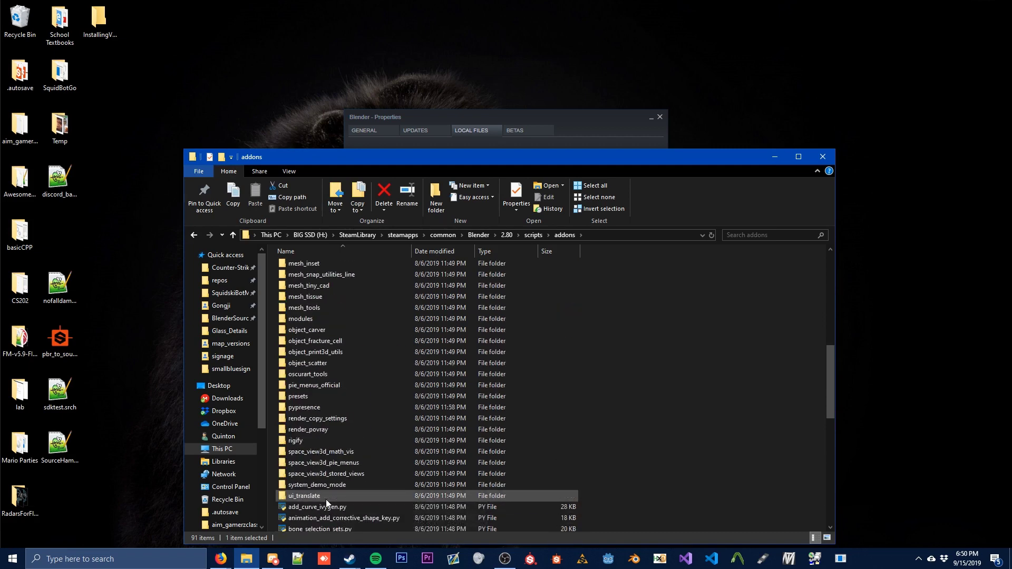
click(822, 157)
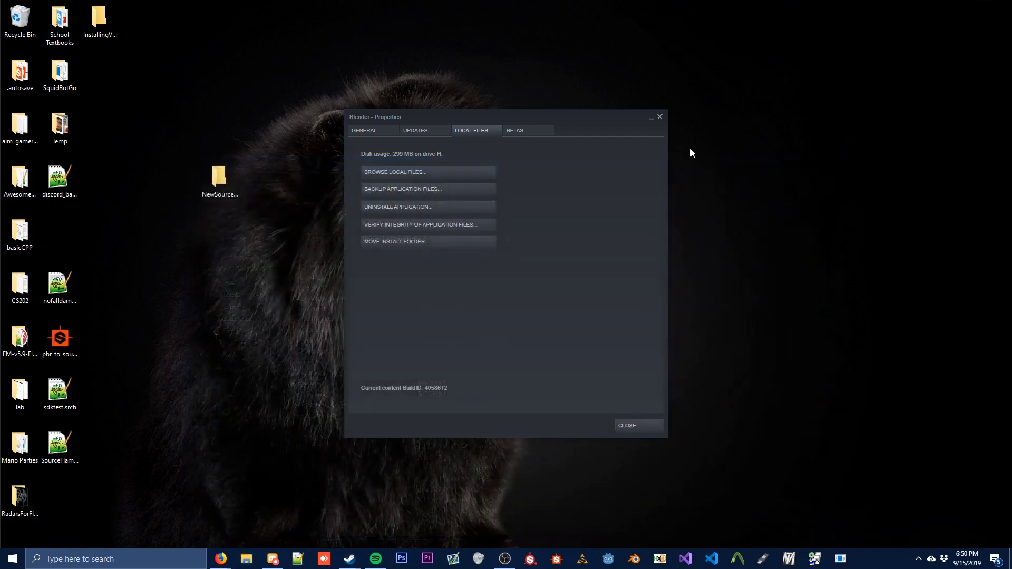
click(658, 114)
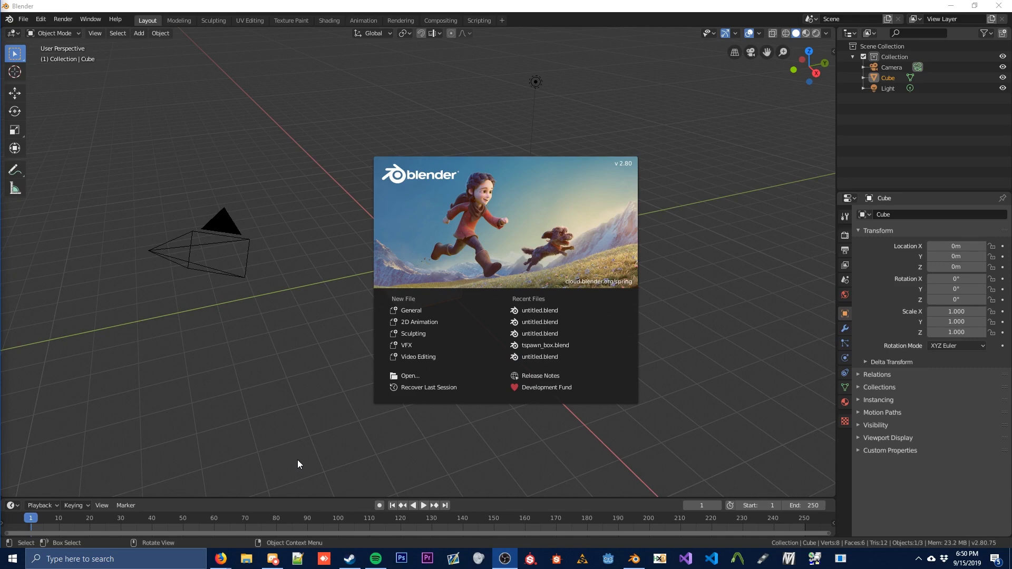
Delete the default Camera and Light, leaving the Cube selected
click(297, 459)
middle_drag(375, 437, 340, 374)
click(247, 286)
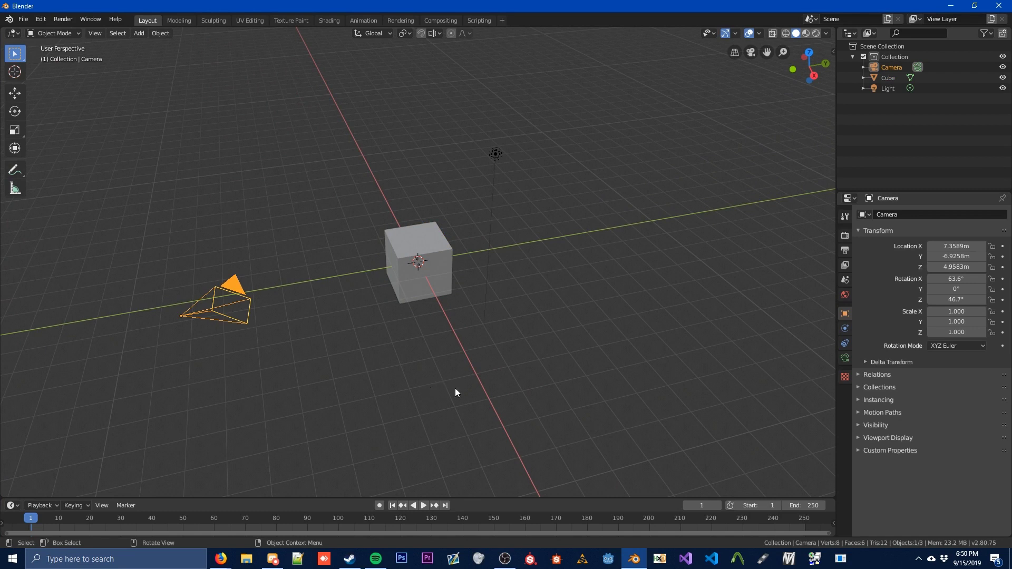
key(Delete)
click(493, 160)
key(Delete)
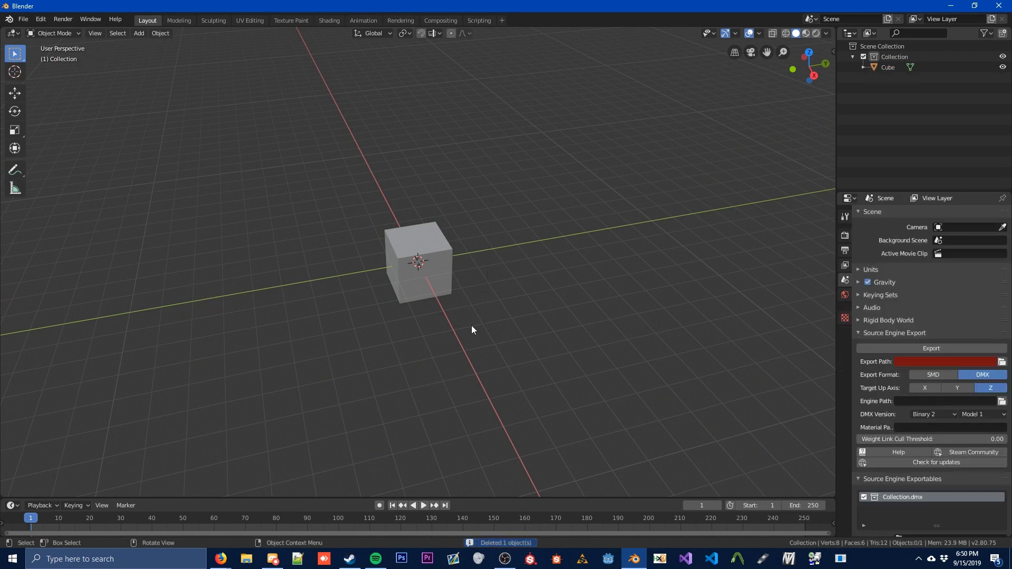
middle_drag(471, 330, 520, 329)
middle_drag(453, 302, 544, 305)
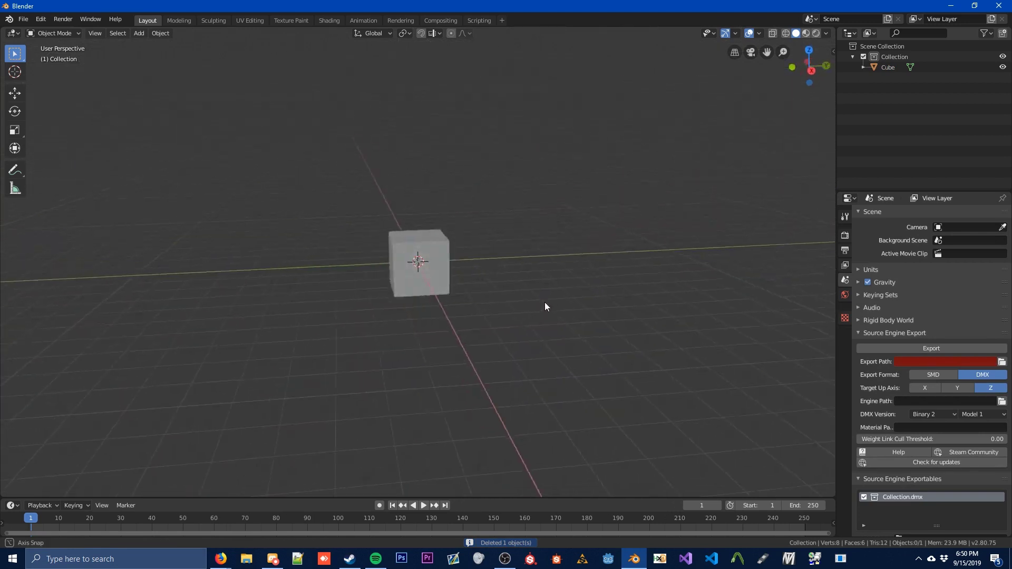
click(425, 277)
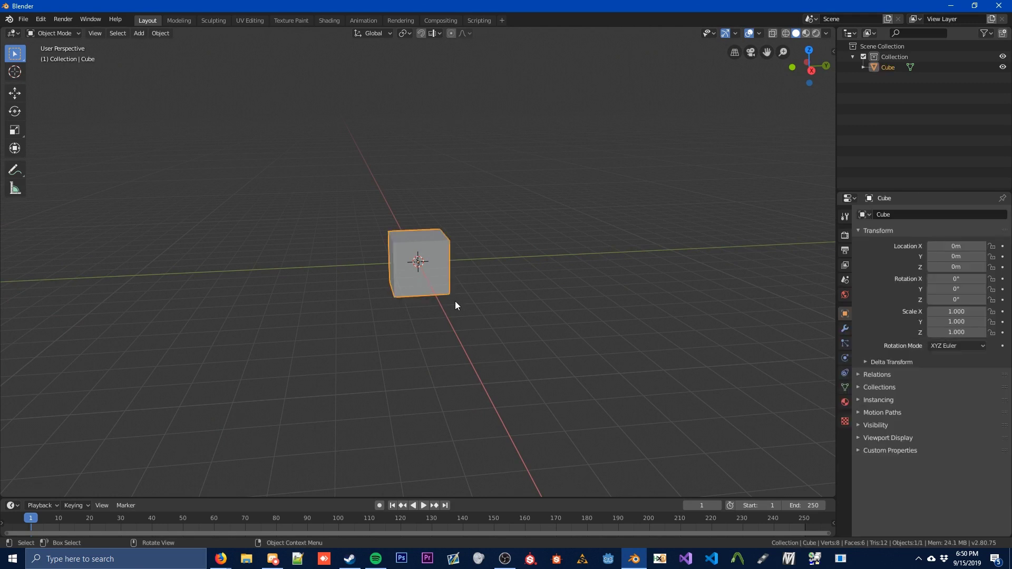
Scale the cube to 8.537 and switch to Edit Mode
key(s)
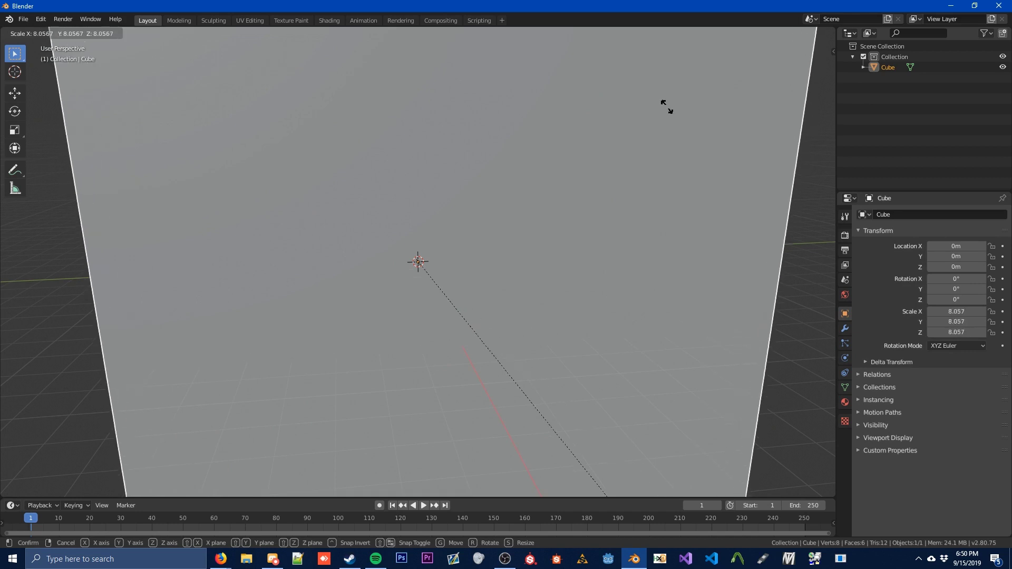
click(618, 178)
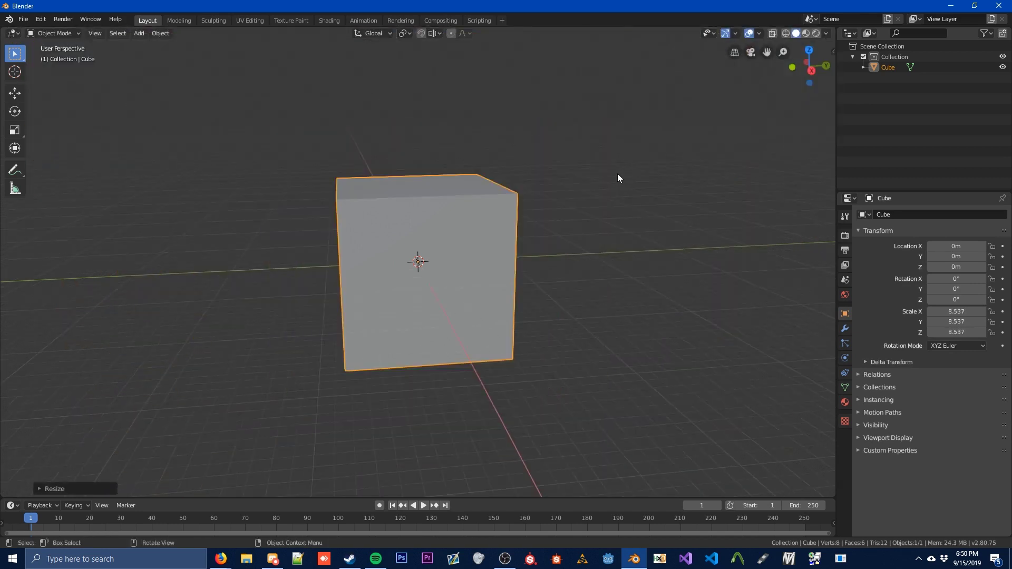
middle_drag(617, 178, 388, 125)
click(58, 33)
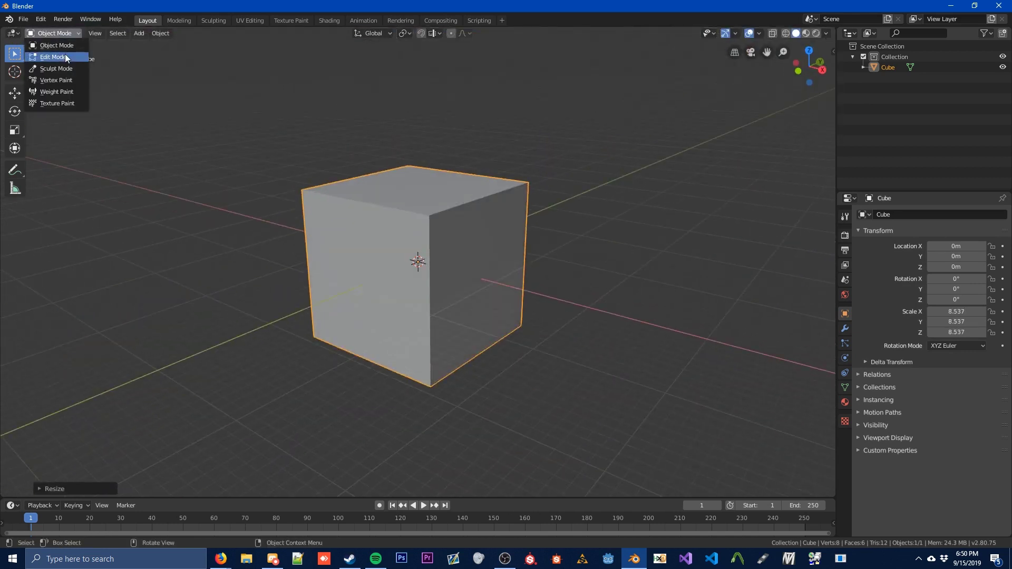
click(66, 58)
Add loop cuts near the bottom of the slab to divide the shelf shape
middle_drag(344, 208, 427, 257)
click(14, 264)
click(405, 306)
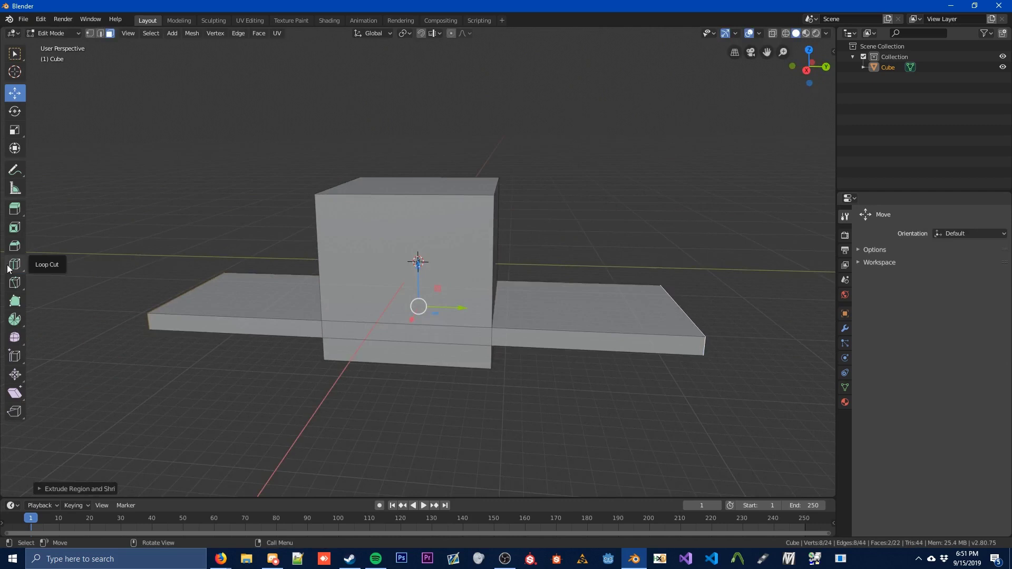
click(14, 263)
click(232, 316)
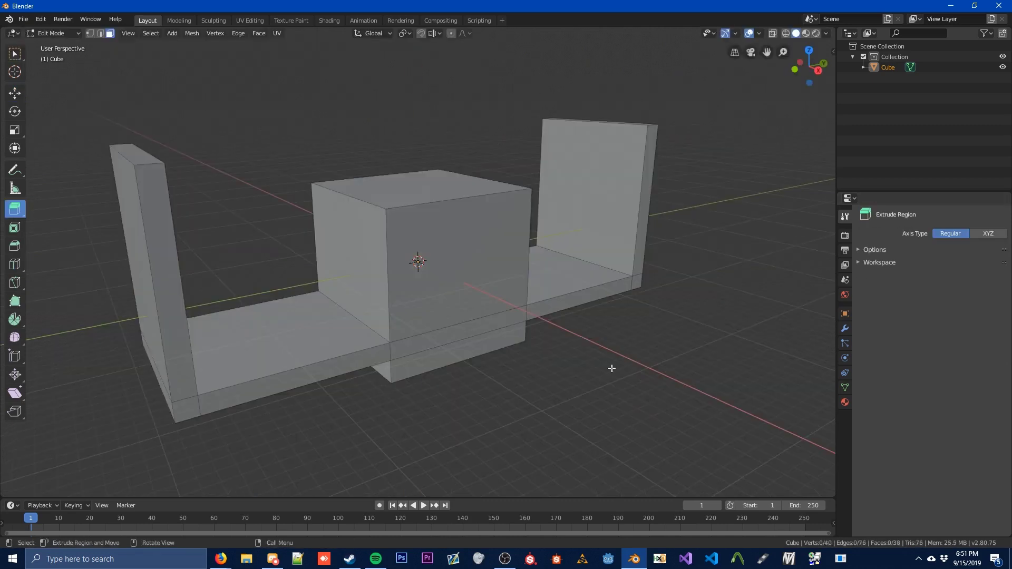
scroll(514, 355, down, 2)
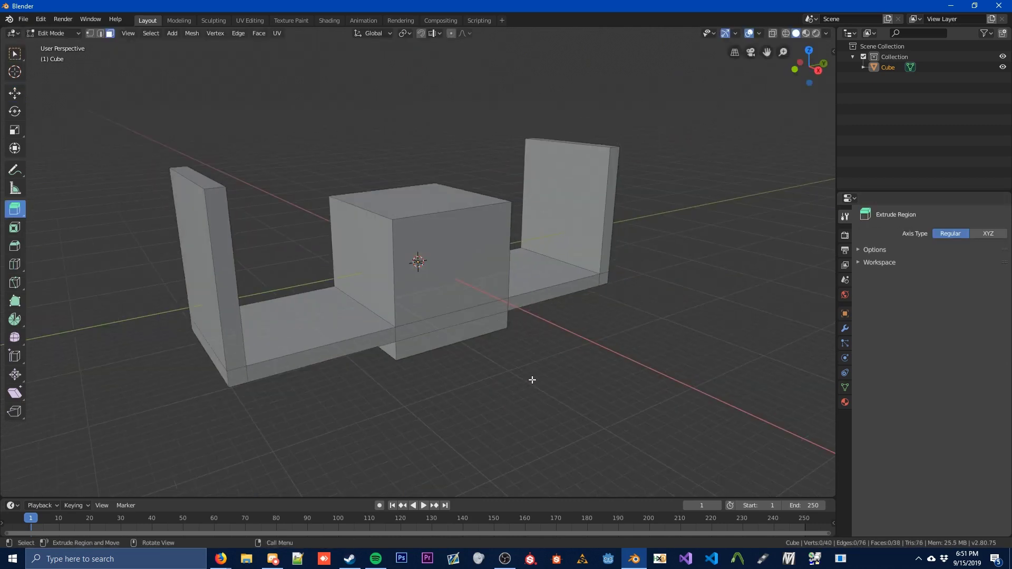
middle_drag(531, 380, 461, 355)
Select the whole mesh with the Move tool active
click(14, 93)
key(a)
middle_drag(569, 339, 509, 331)
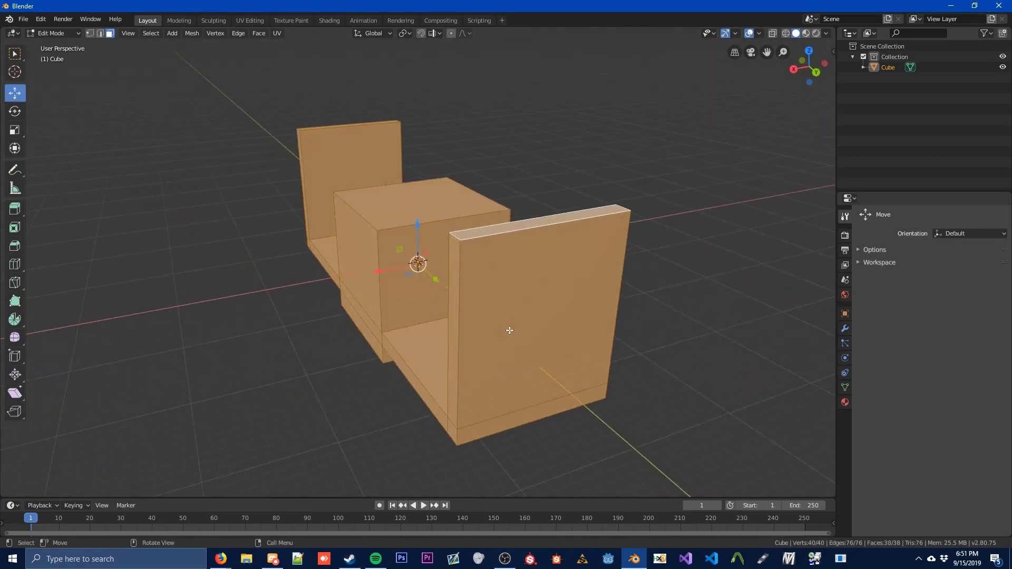
middle_drag(436, 332, 383, 191)
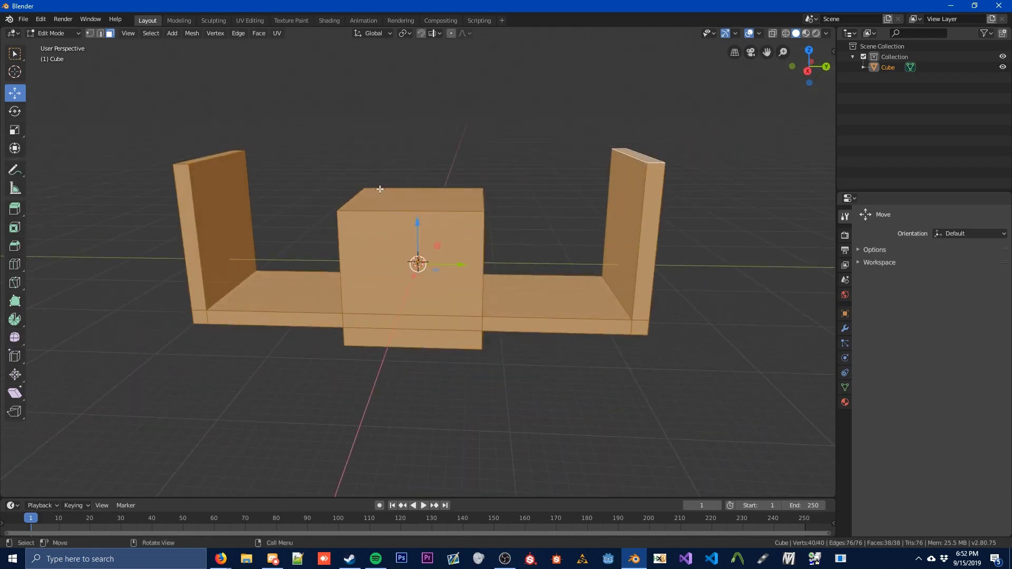
Unwrap the shelf mesh in the UV Editing workspace and inspect the result
click(250, 20)
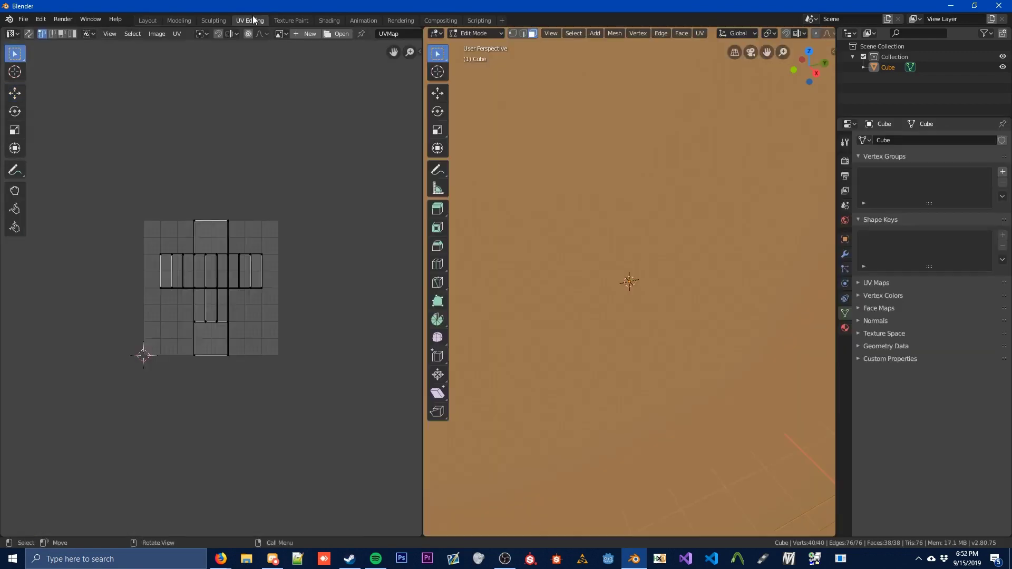
scroll(662, 178, down, 5)
click(701, 34)
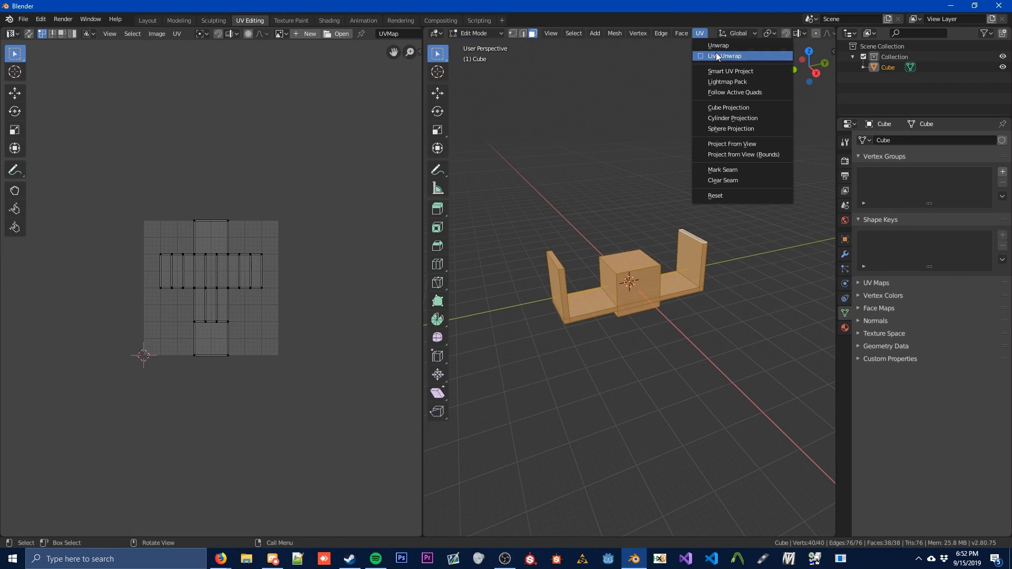
click(715, 51)
middle_drag(598, 285, 648, 295)
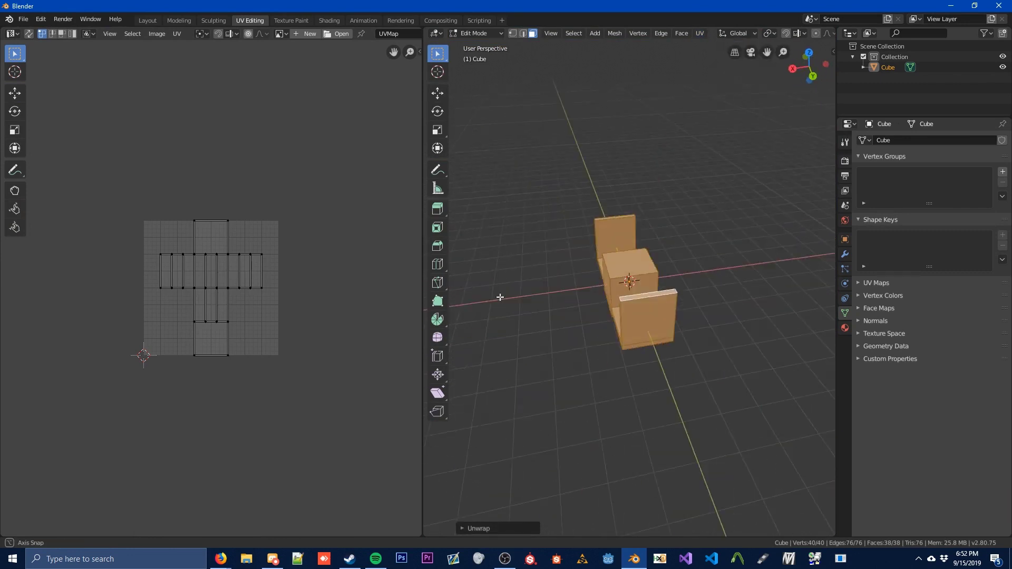
scroll(183, 312, up, 5)
middle_drag(580, 311, 670, 318)
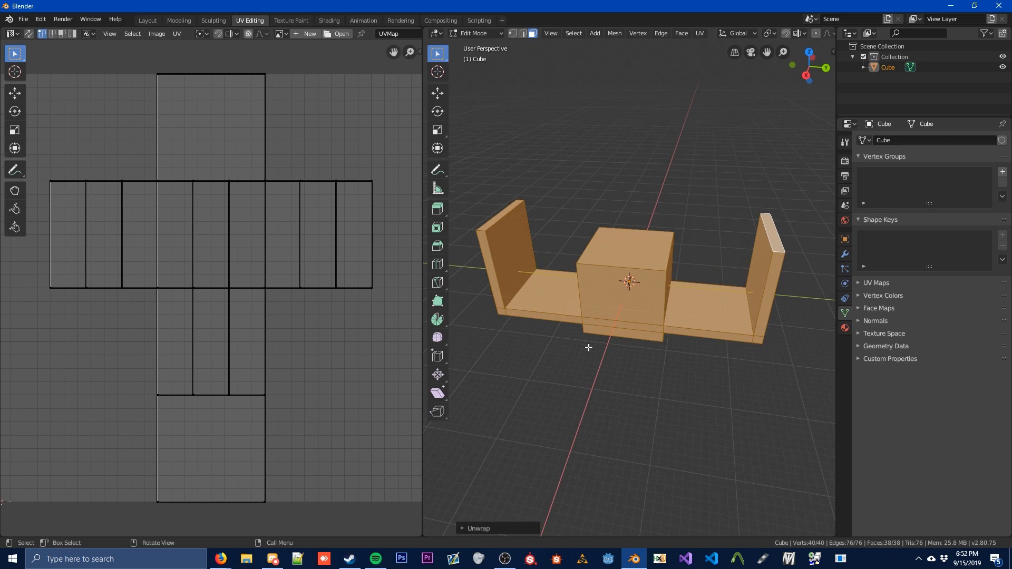
middle_drag(589, 347, 622, 349)
middle_drag(477, 325, 627, 282)
scroll(332, 314, up, 3)
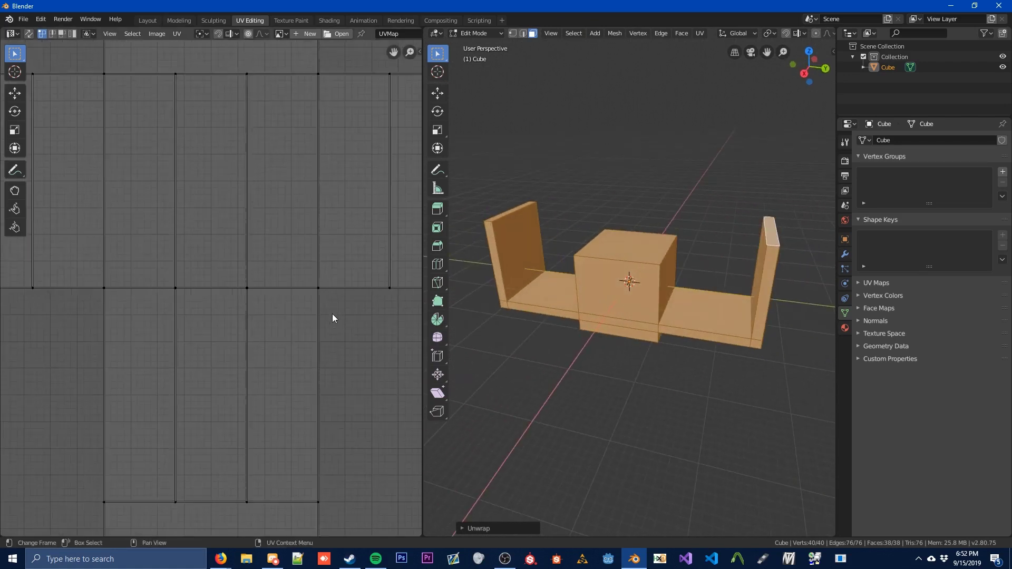
scroll(309, 311, down, 5)
scroll(316, 330, up, 2)
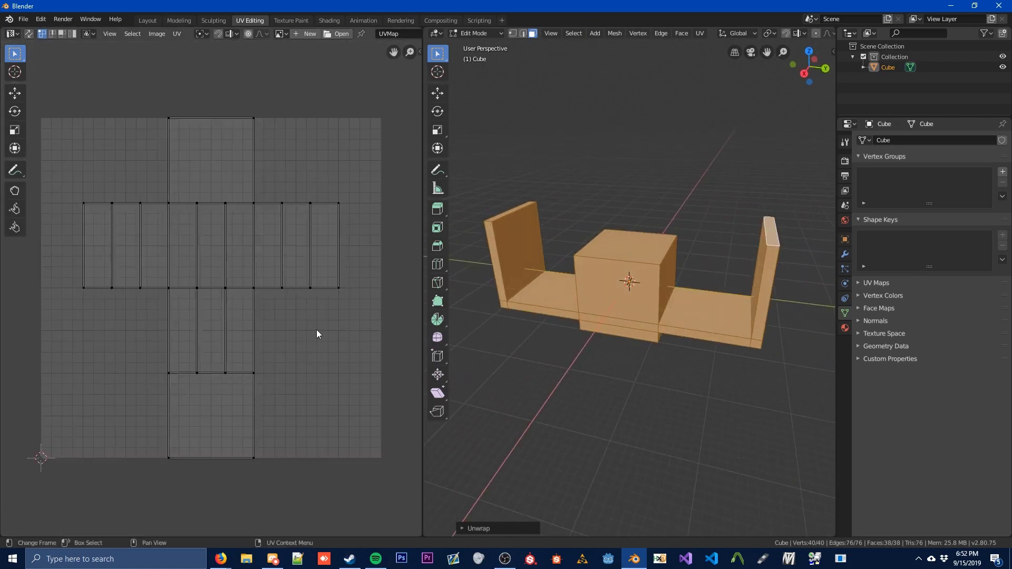
Return to the Modeling workspace and look around the shelf
click(184, 20)
scroll(586, 303, down, 5)
middle_drag(454, 340, 490, 322)
middle_drag(492, 357, 271, 173)
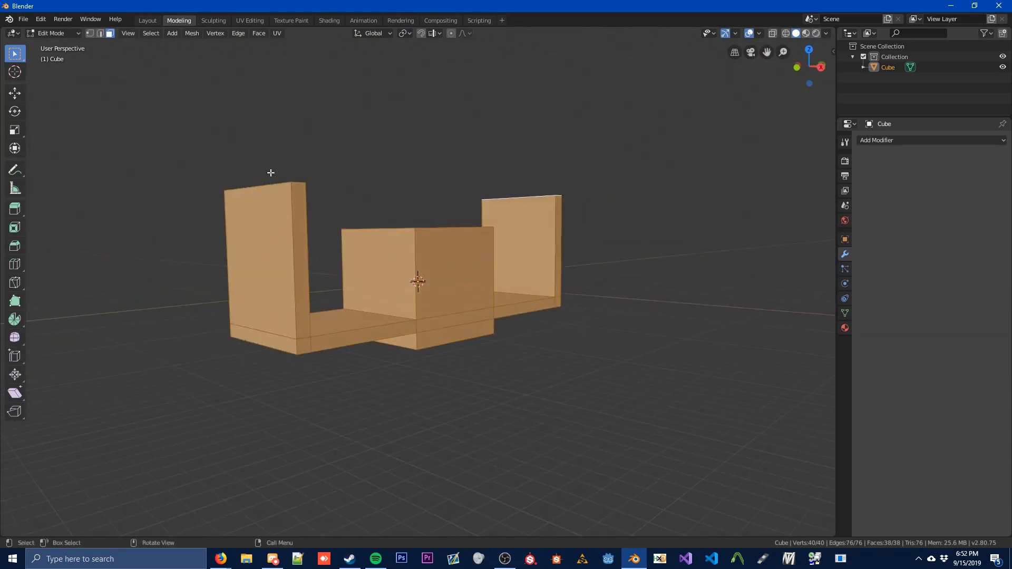
Switch to Object Mode and apply All Transforms to the shelf
click(42, 33)
click(53, 45)
middle_drag(178, 172, 488, 387)
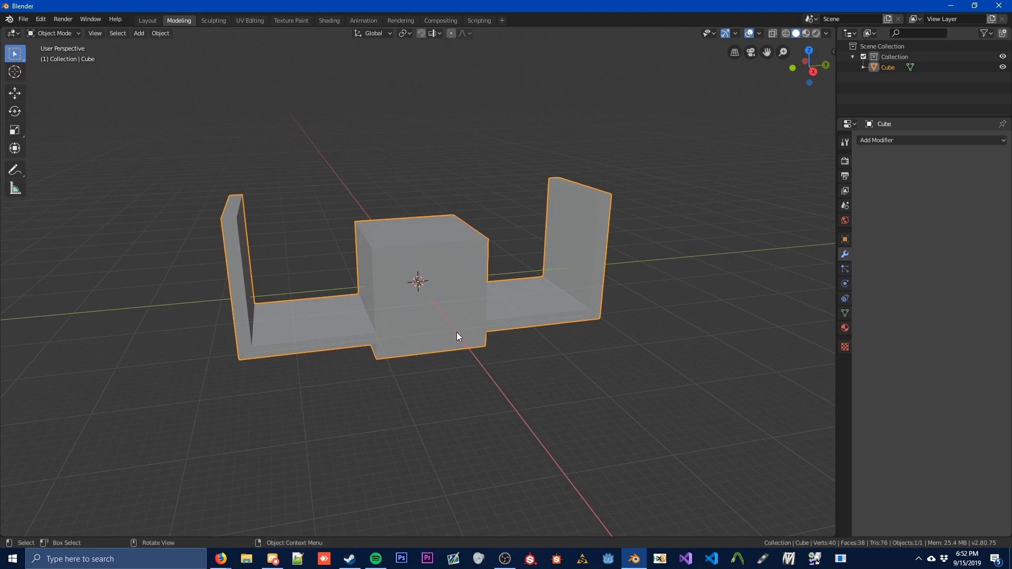
key(ctrl+a)
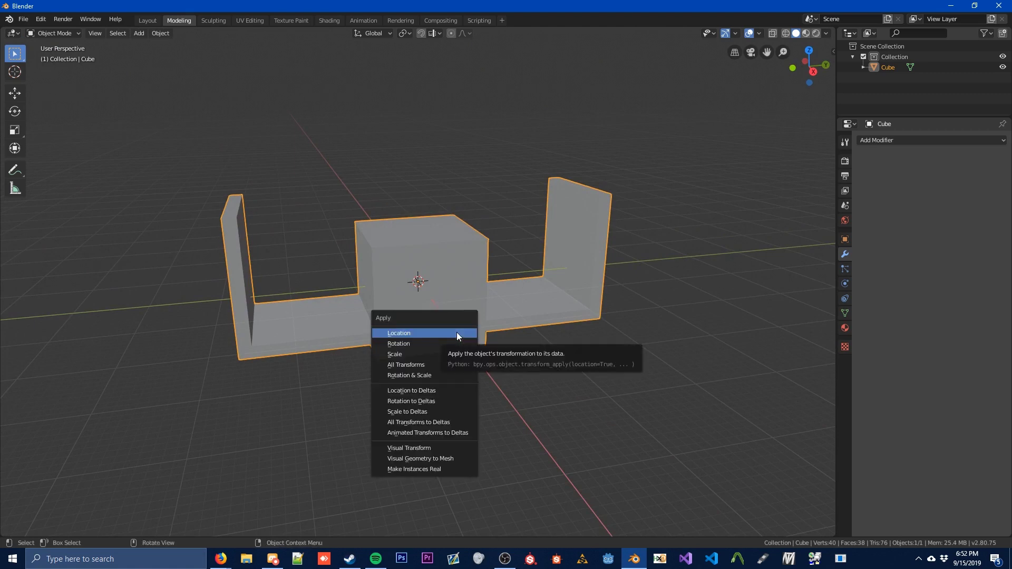
click(429, 368)
Check the shelf from several angles and show its material settings
middle_drag(429, 372, 454, 393)
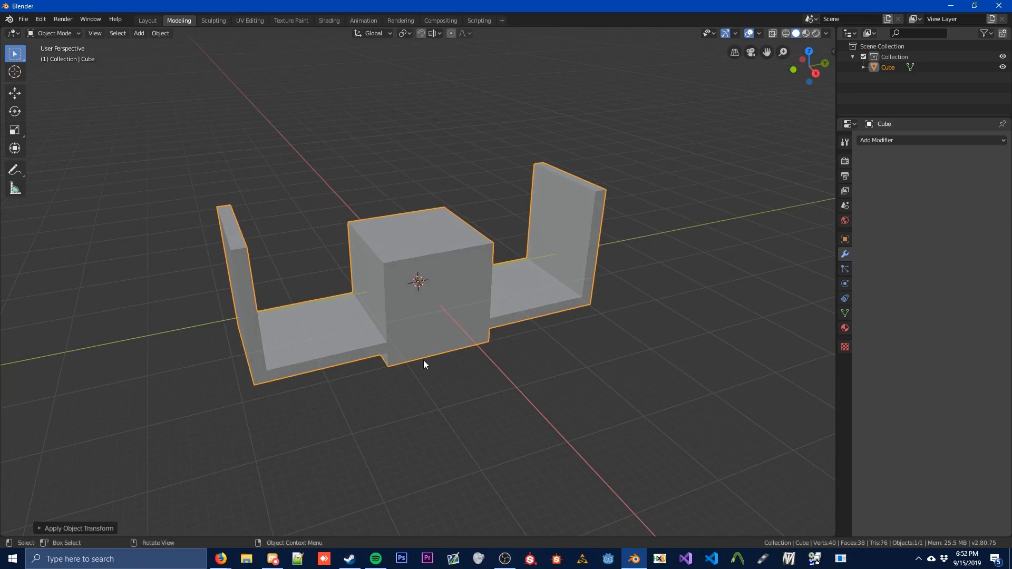
middle_drag(424, 363, 437, 328)
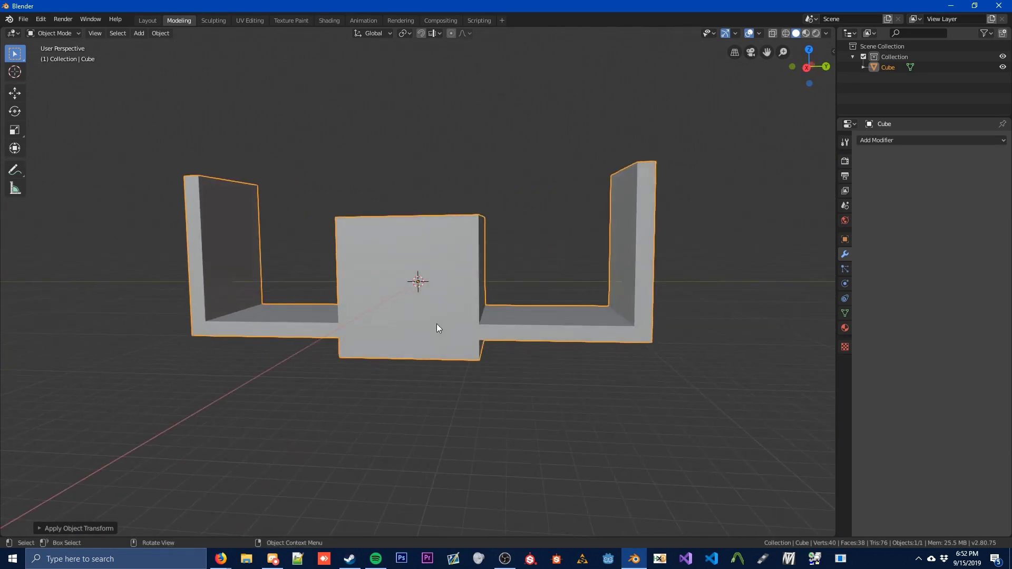
middle_drag(437, 324, 545, 346)
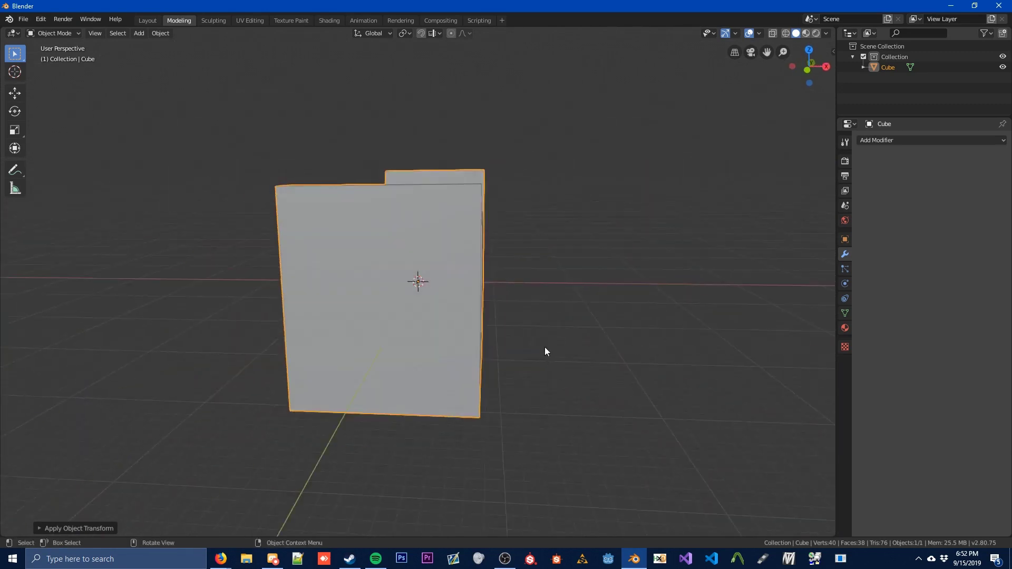
middle_drag(485, 317, 372, 334)
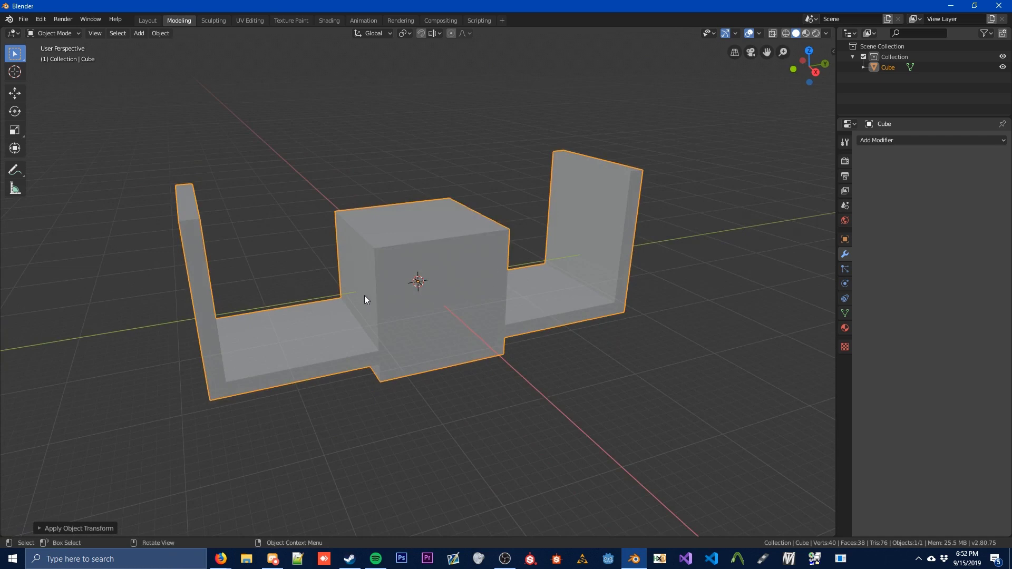
mouse_move(504, 427)
middle_down()
mouse_move(564, 416)
mouse_move(510, 418)
middle_up()
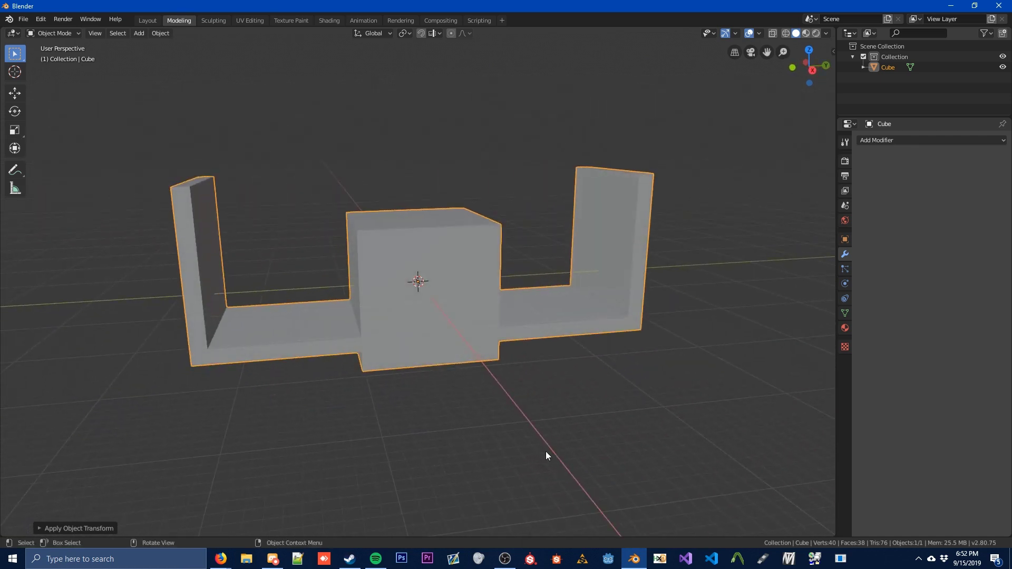
click(844, 329)
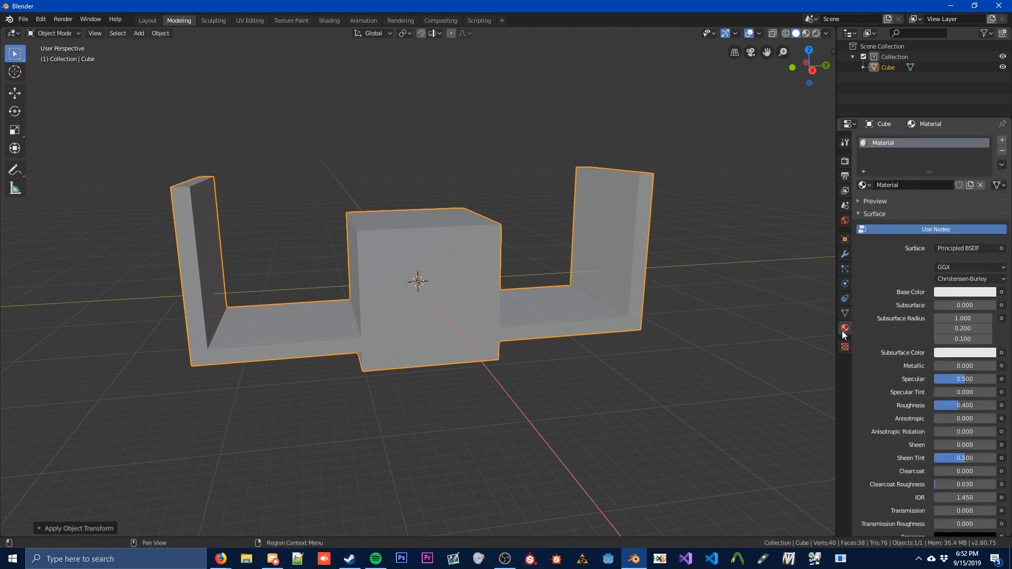
Rename the shelf's material to MyMaterial
click(913, 185)
drag(911, 186, 835, 183)
text(MY)
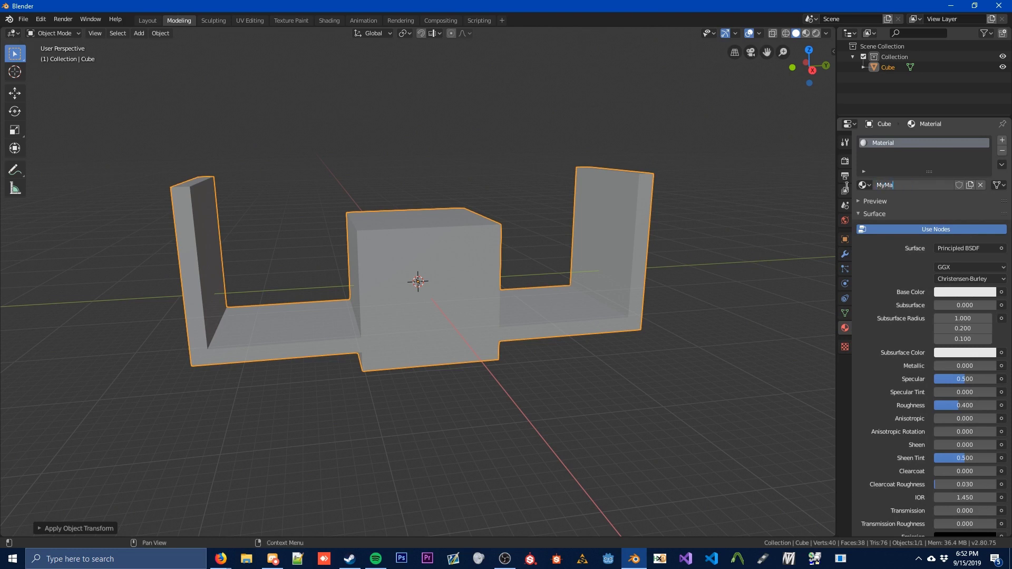
key(Return)
In Edit Mode, select all faces assigned to MyMaterial, then return to Object Mode
click(53, 33)
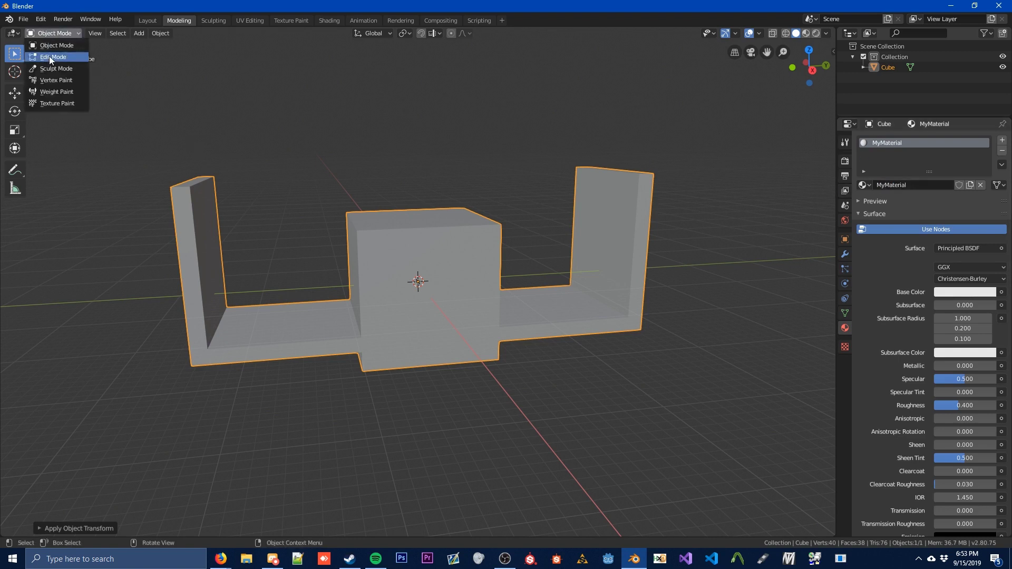
click(50, 57)
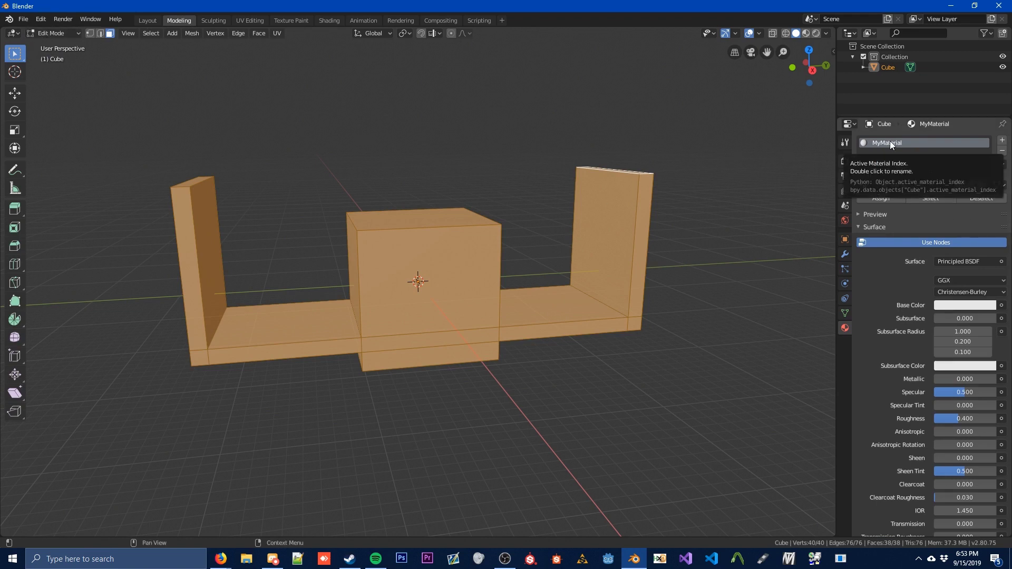
click(983, 198)
click(941, 198)
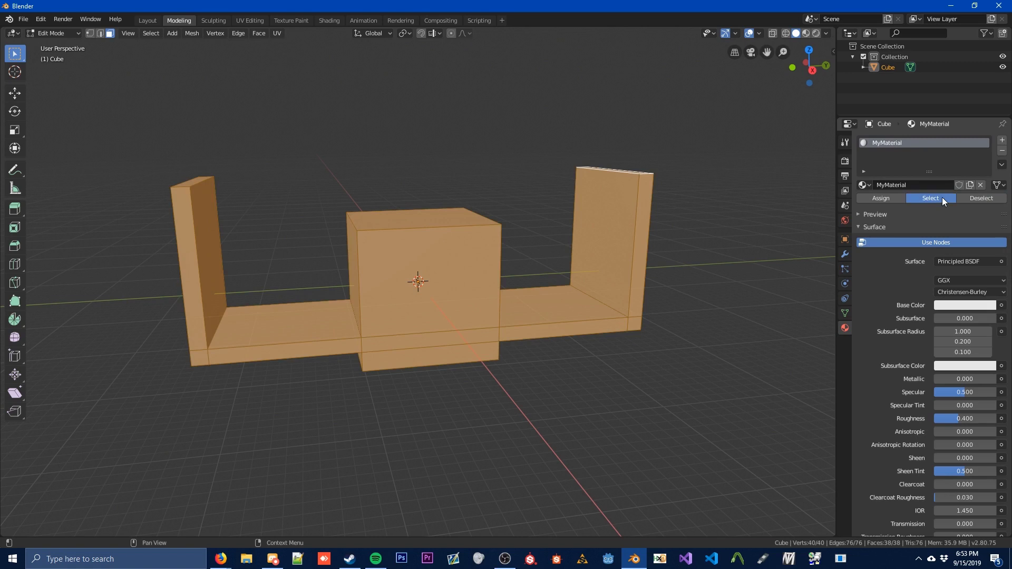
middle_drag(529, 287, 574, 343)
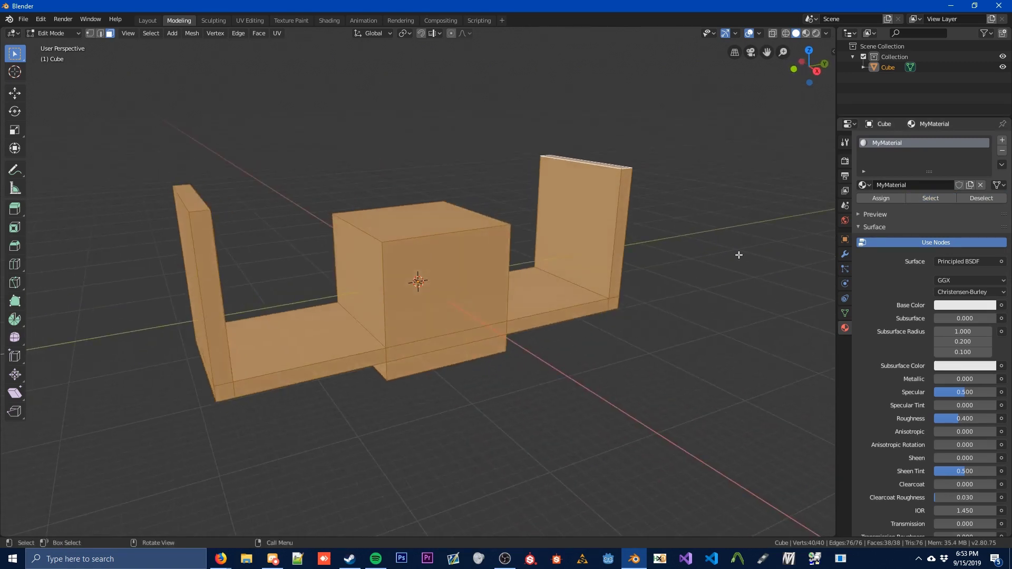
middle_drag(738, 253, 673, 287)
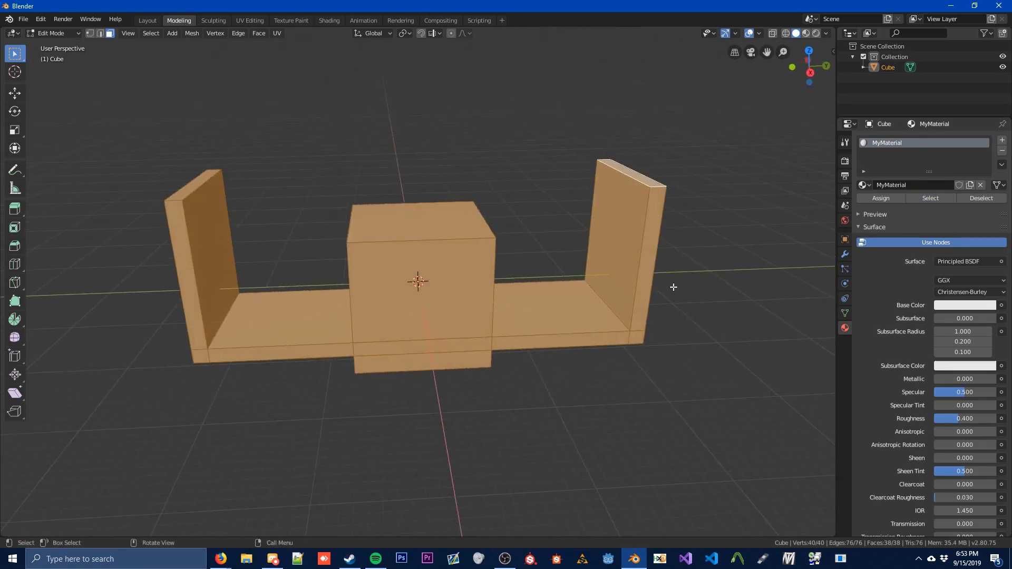
click(74, 30)
click(70, 43)
middle_drag(208, 152, 507, 356)
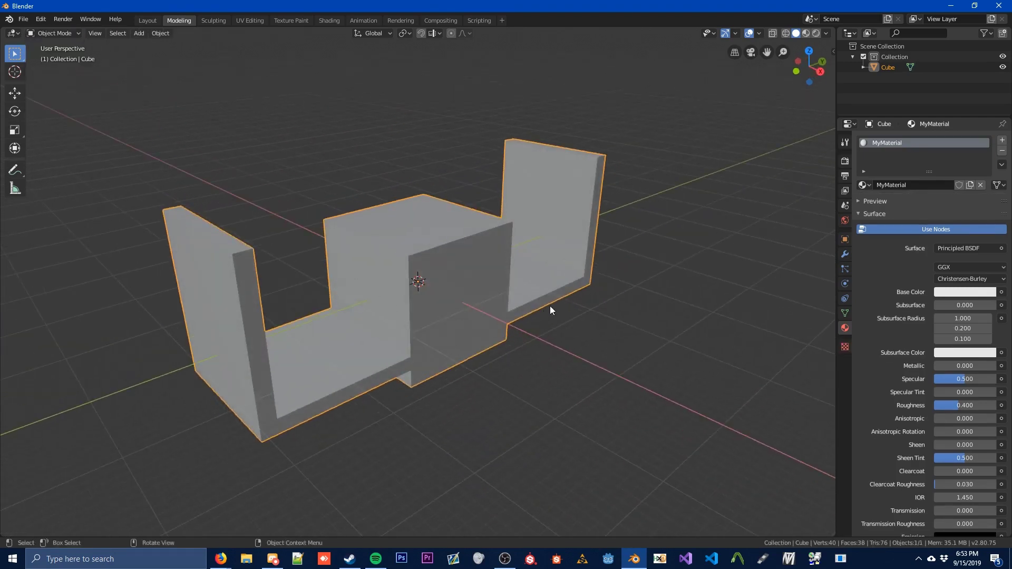
middle_drag(550, 310, 461, 314)
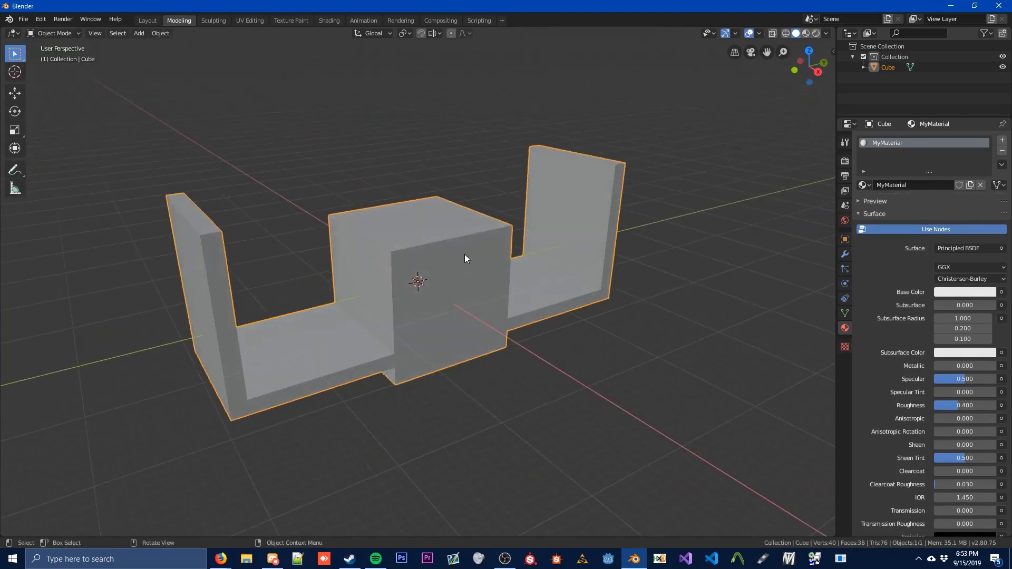
Recalculate the mesh normals to face outside in Edit Mode and check the shading
click(64, 33)
click(54, 51)
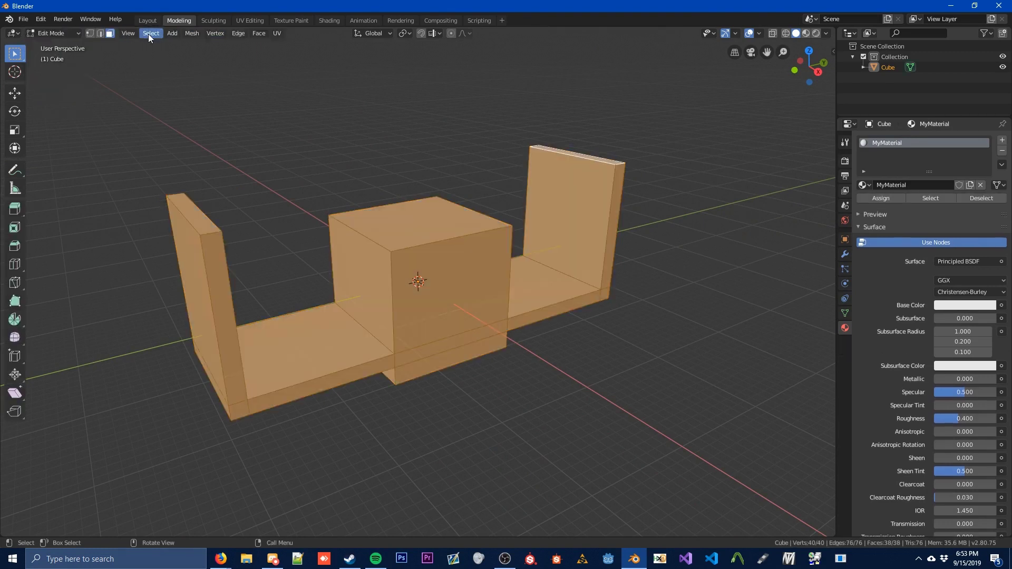
click(185, 35)
mouse_move(240, 174)
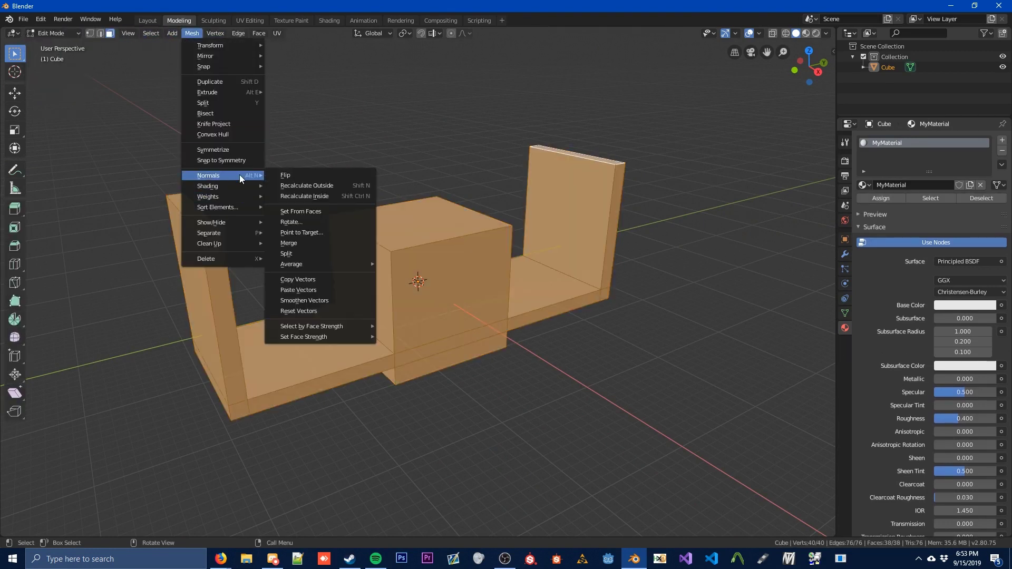
click(312, 186)
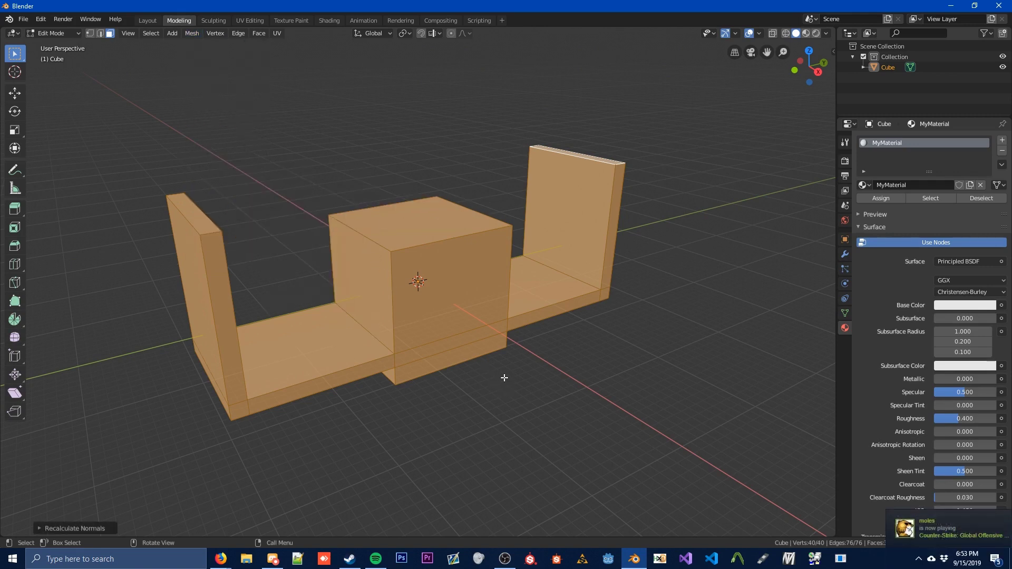
middle_drag(496, 377, 472, 369)
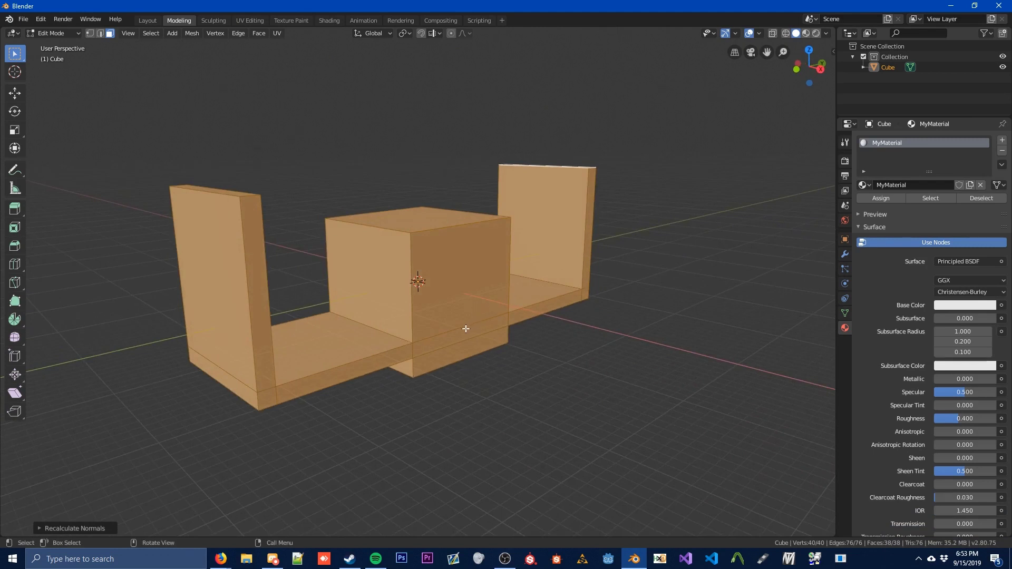
middle_drag(466, 329, 506, 336)
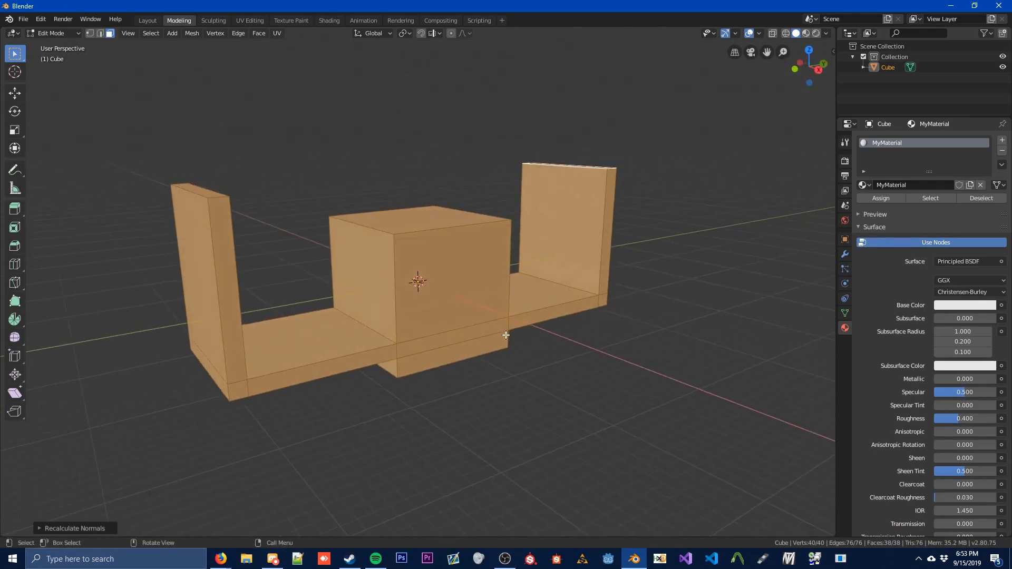
click(45, 35)
Return to Object Mode and add Collection 2 in the Outliner
click(53, 46)
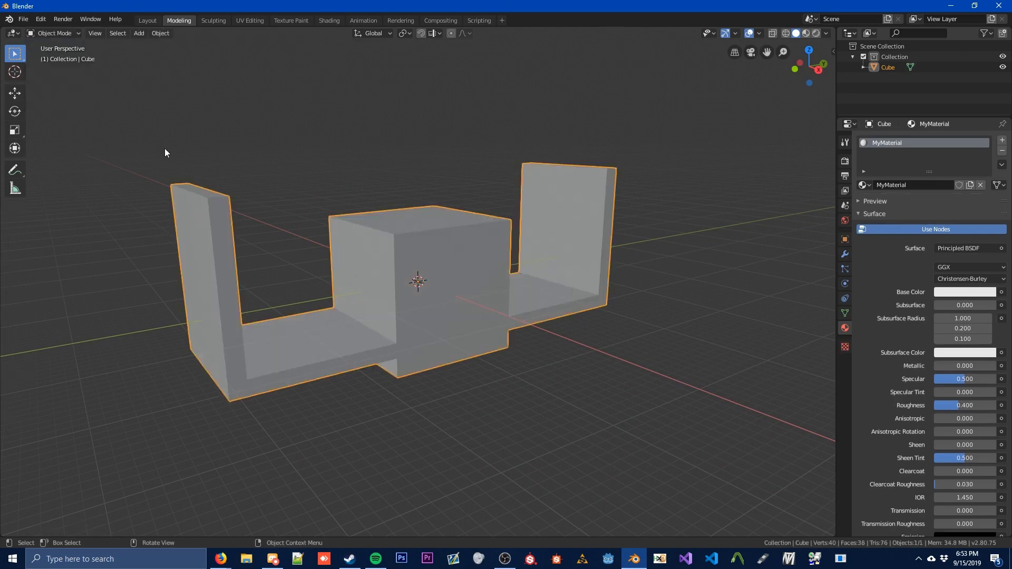
middle_drag(165, 149, 448, 369)
middle_drag(588, 245, 865, 121)
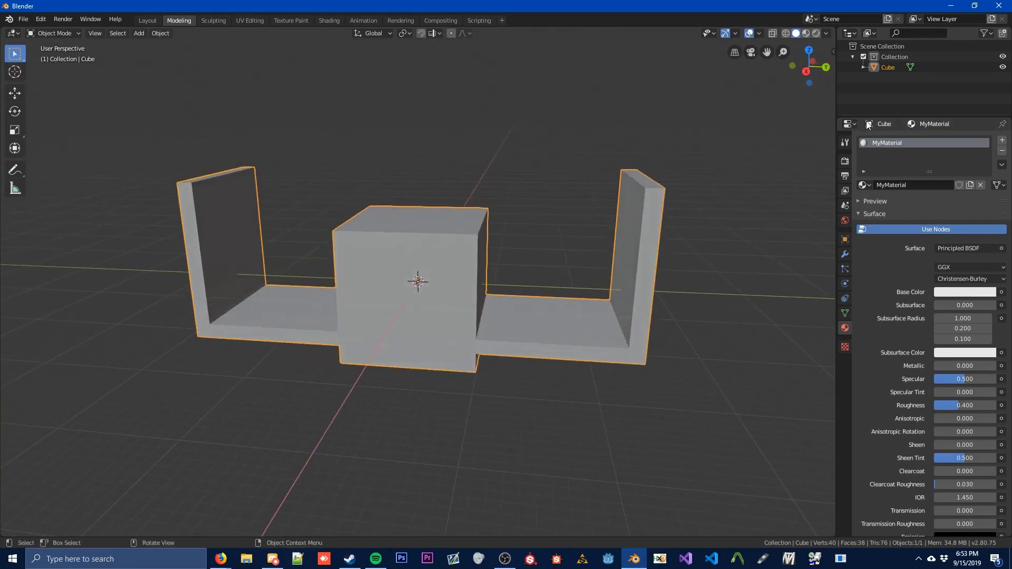
right_click(902, 93)
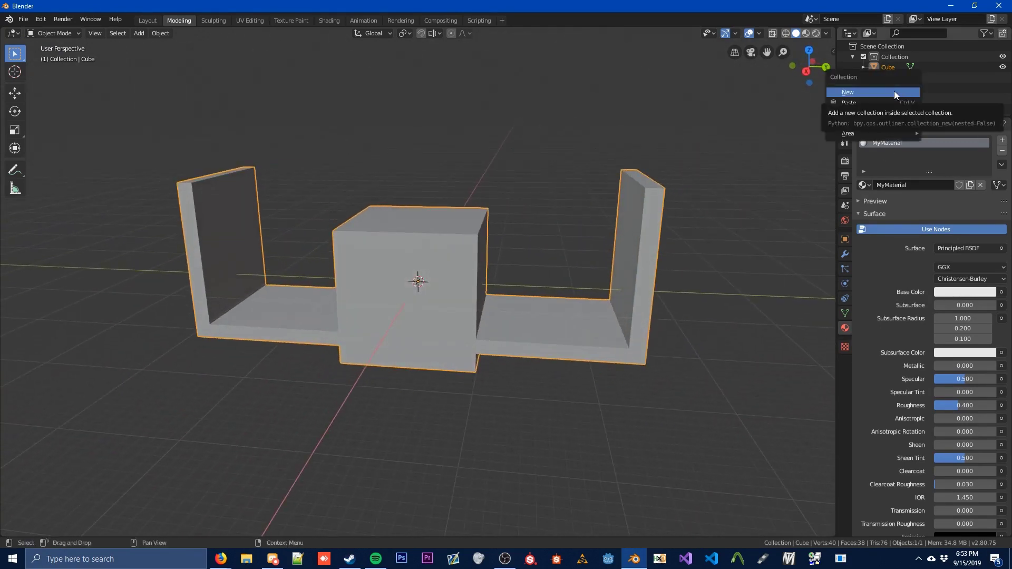
click(893, 91)
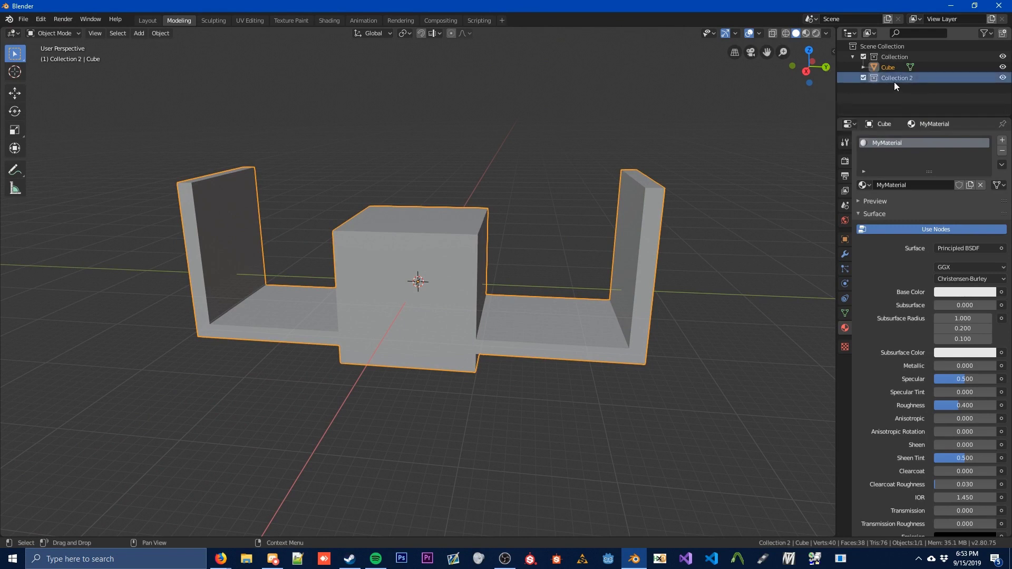
Orbit around the shelf toward a front view, then deselect everything
middle_drag(622, 247, 555, 275)
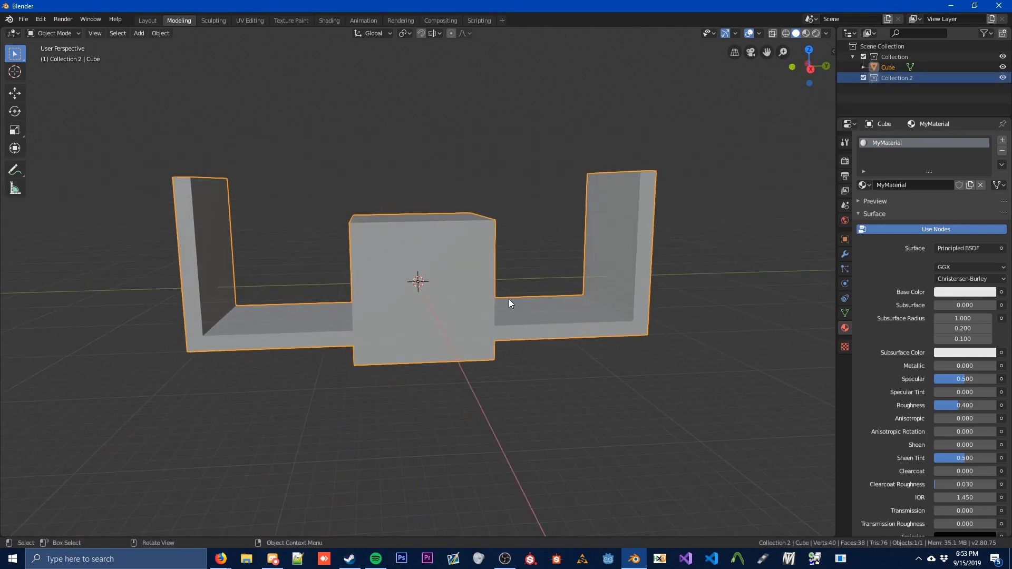
middle_drag(507, 299, 505, 345)
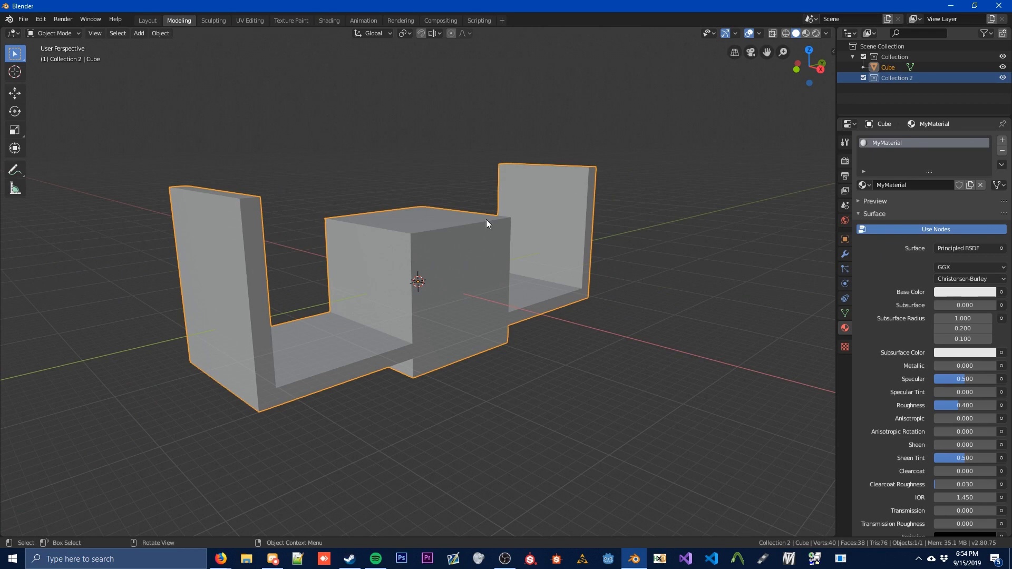
middle_drag(691, 319, 468, 332)
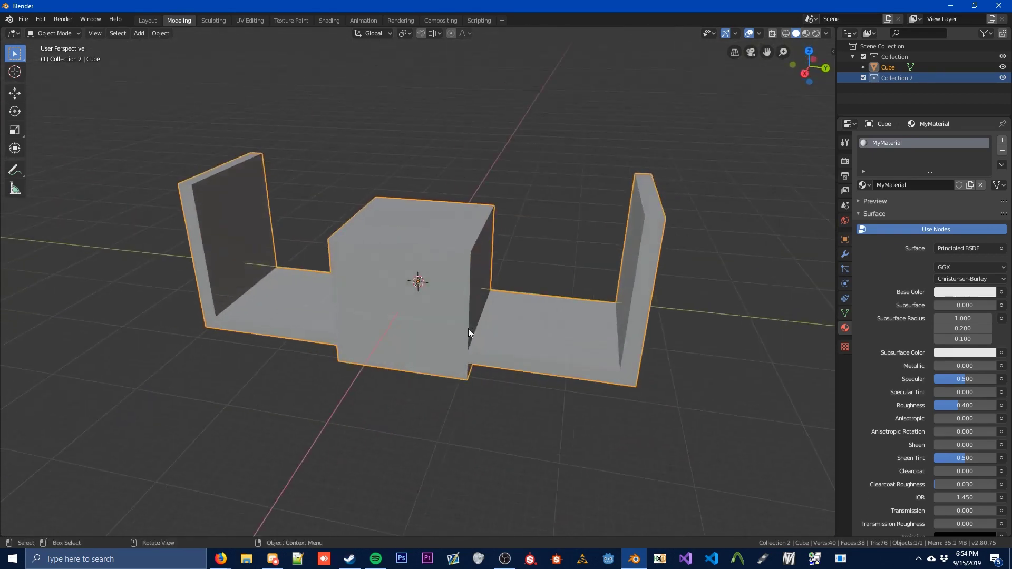
middle_drag(497, 365, 535, 361)
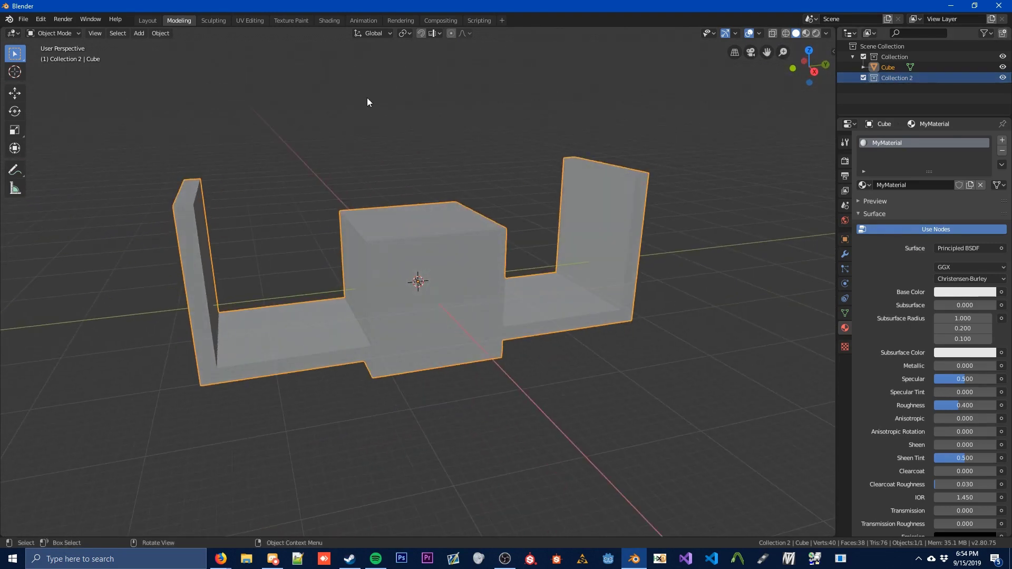
key(alt+a)
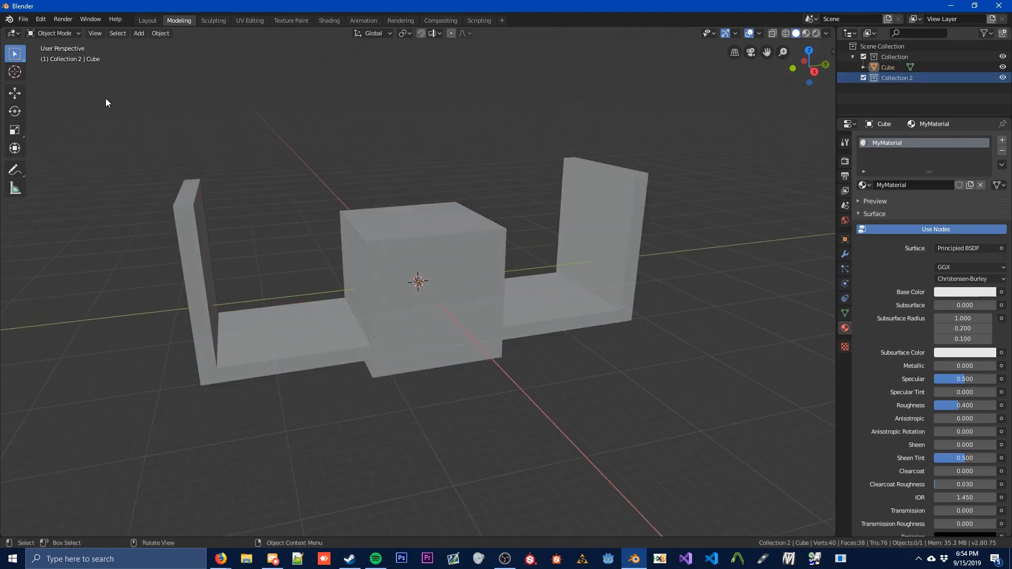
Add a new cube, Cube.001, to Collection 2 and scale it up to match the central block
click(138, 33)
mouse_move(141, 43)
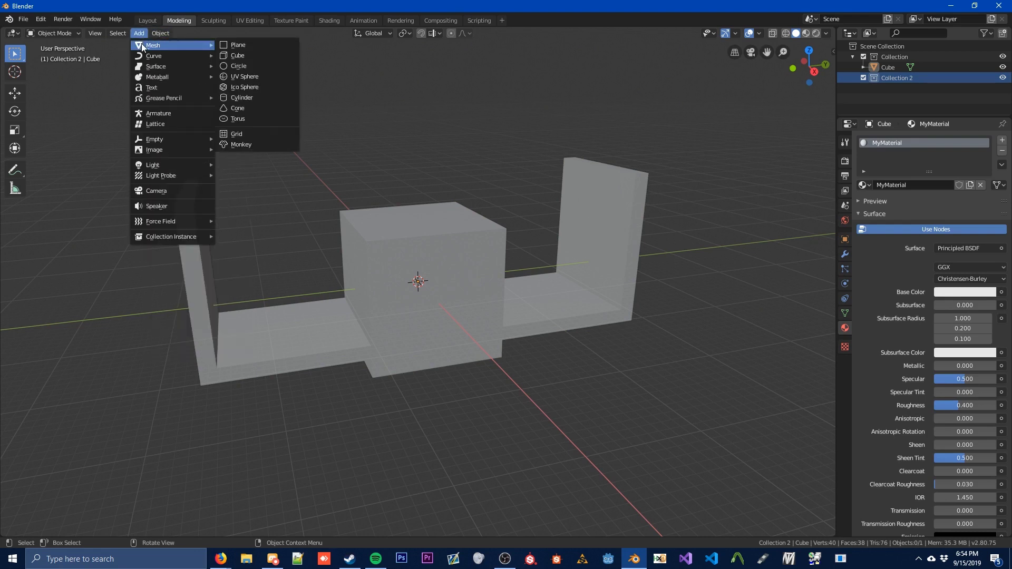
click(243, 56)
middle_drag(369, 211, 348, 229)
key(s)
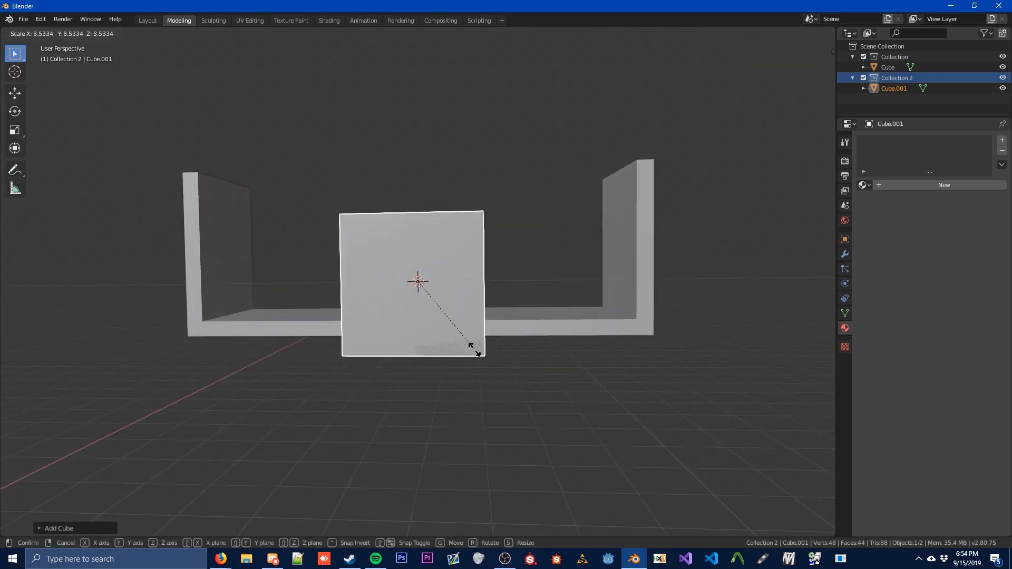
click(458, 346)
middle_drag(458, 345, 403, 385)
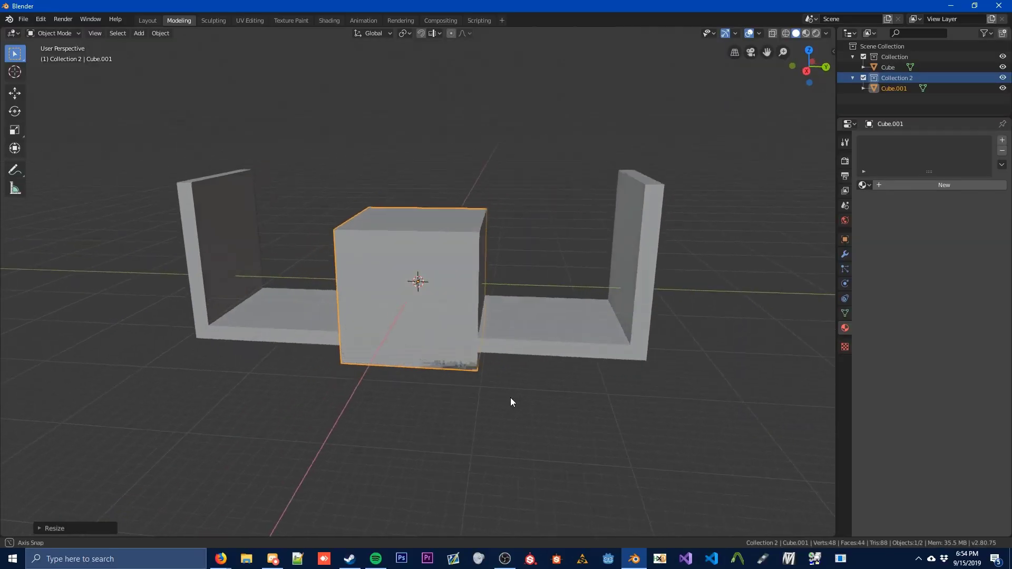
middle_drag(510, 399, 459, 391)
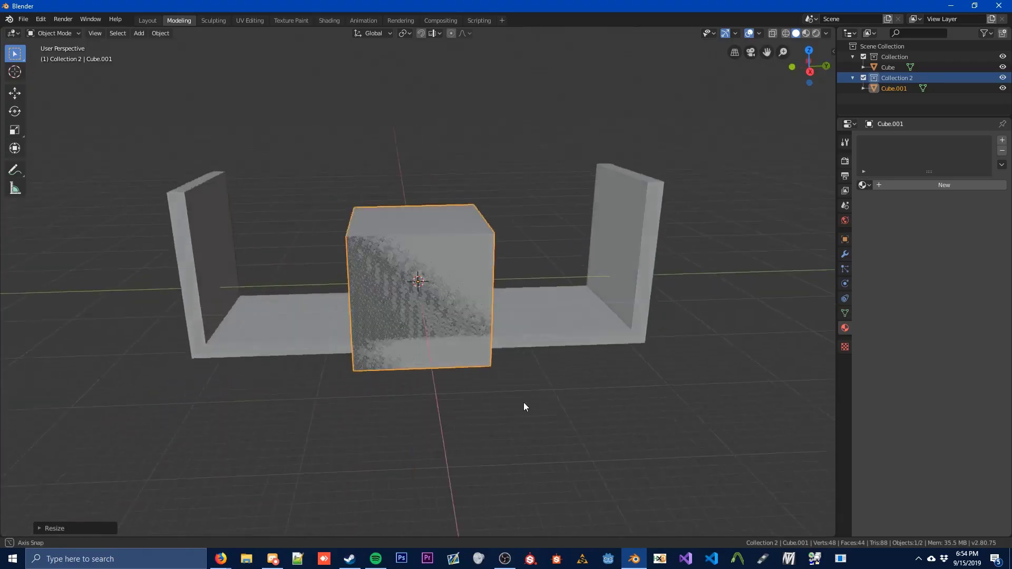
middle_drag(523, 402, 409, 239)
scroll(450, 282, up, 3)
scroll(408, 238, down, 4)
middle_drag(420, 308, 445, 321)
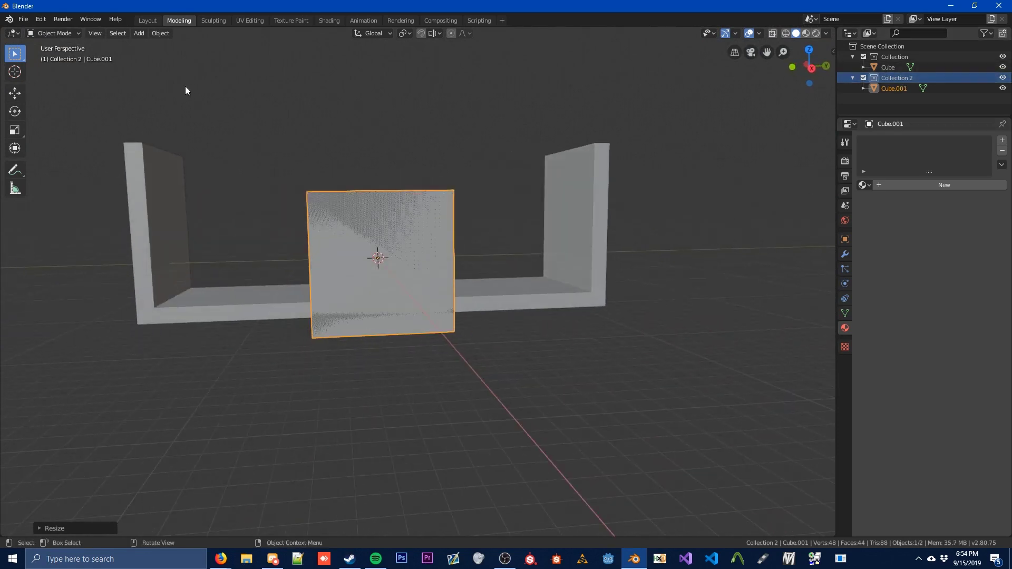
Deselect the enlarged cube and add another cube for a base plank
middle_drag(743, 137, 457, 278)
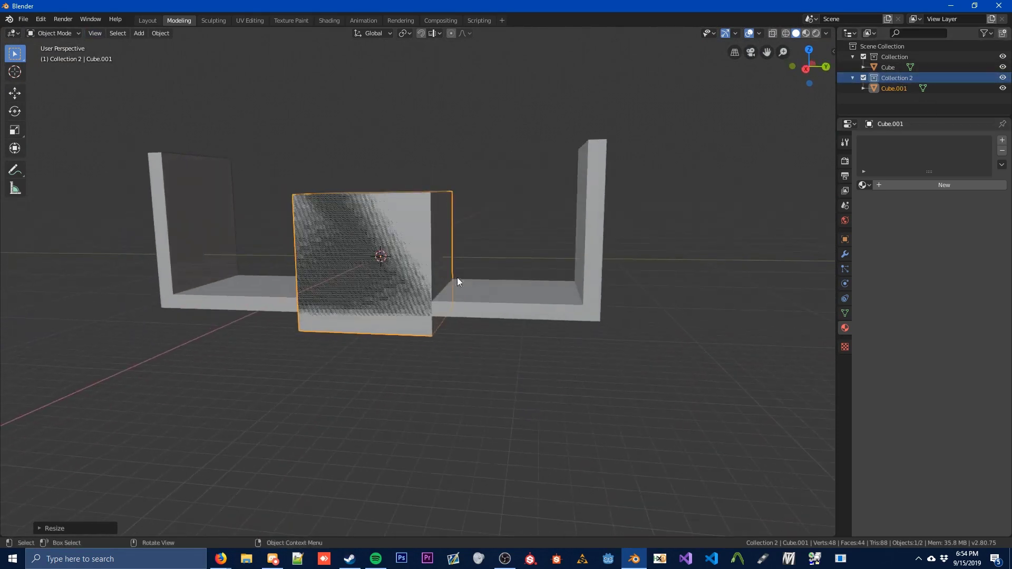
key(alt+a)
click(65, 33)
mouse_move(139, 33)
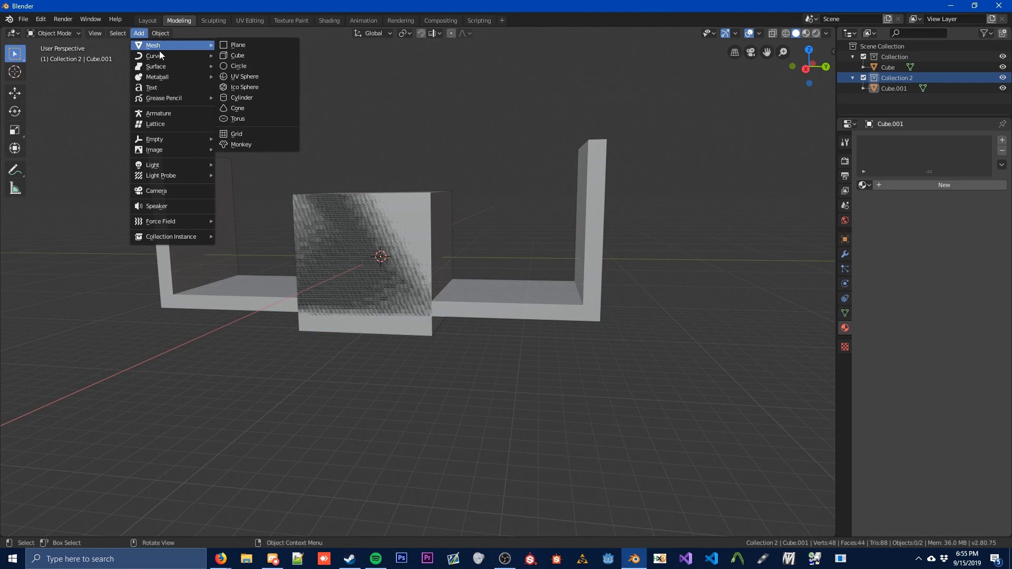
click(236, 57)
middle_drag(236, 63, 330, 225)
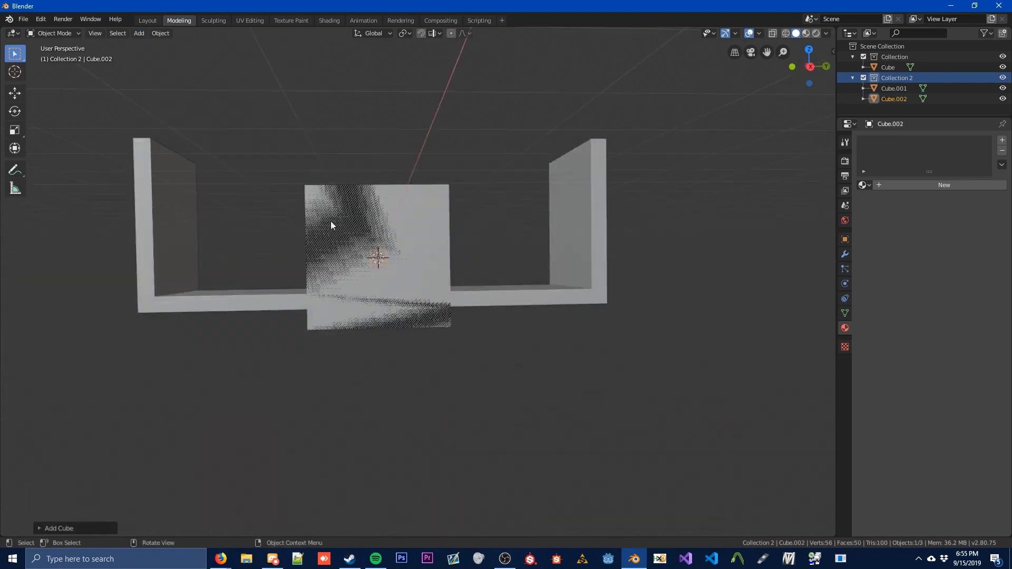
Move the new cube down toward the base with the move gizmo in Right Orthographic view
click(14, 92)
drag(384, 238, 385, 232)
key(KP_3)
scroll(398, 353, up, 5)
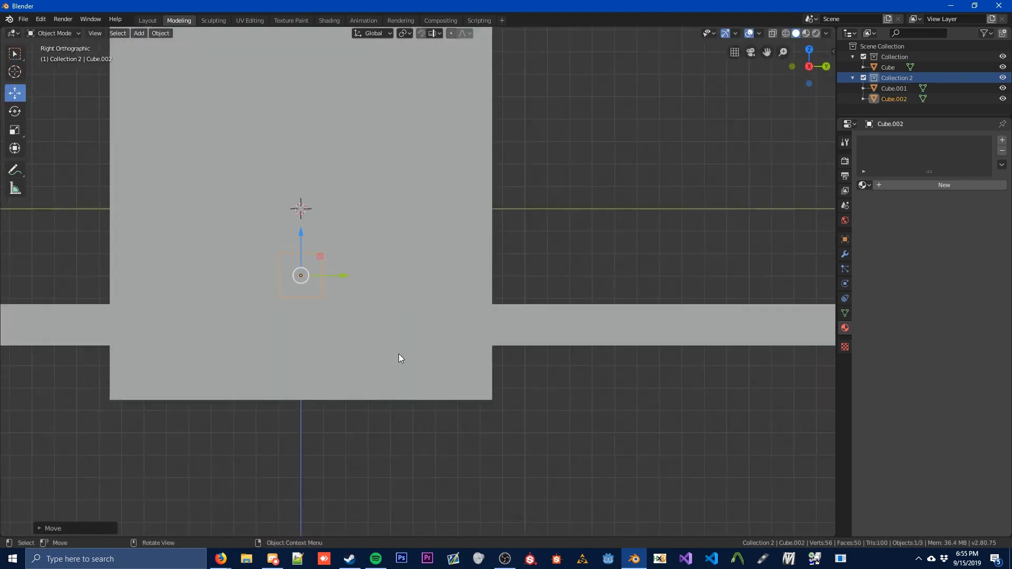
shift+middle_drag(398, 359, 565, 325)
drag(467, 227, 260, 291)
shift+middle_drag(260, 292, 356, 301)
scroll(299, 300, up, 3)
drag(272, 256, 273, 258)
Slide the small cube left into position along the base in the side view
shift+middle_drag(309, 309, 421, 285)
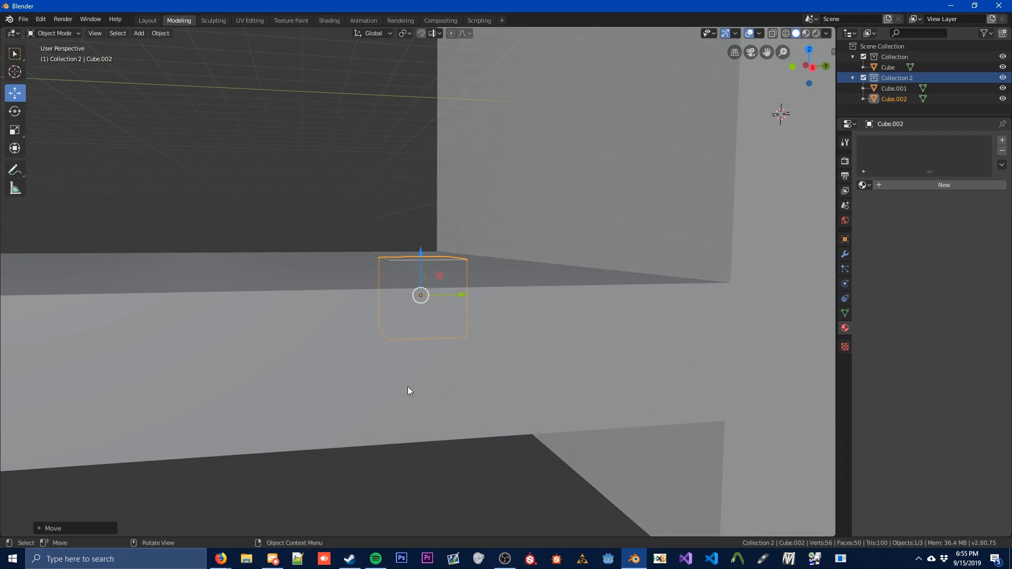
alt+middle_drag(407, 391, 343, 352)
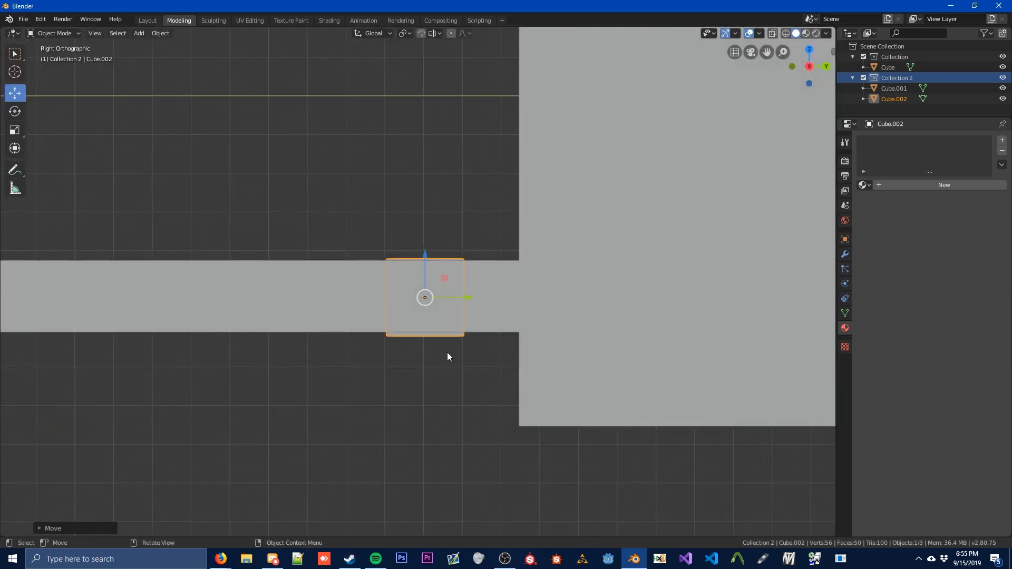
shift+middle_drag(465, 298, 513, 406)
scroll(567, 288, down, 2)
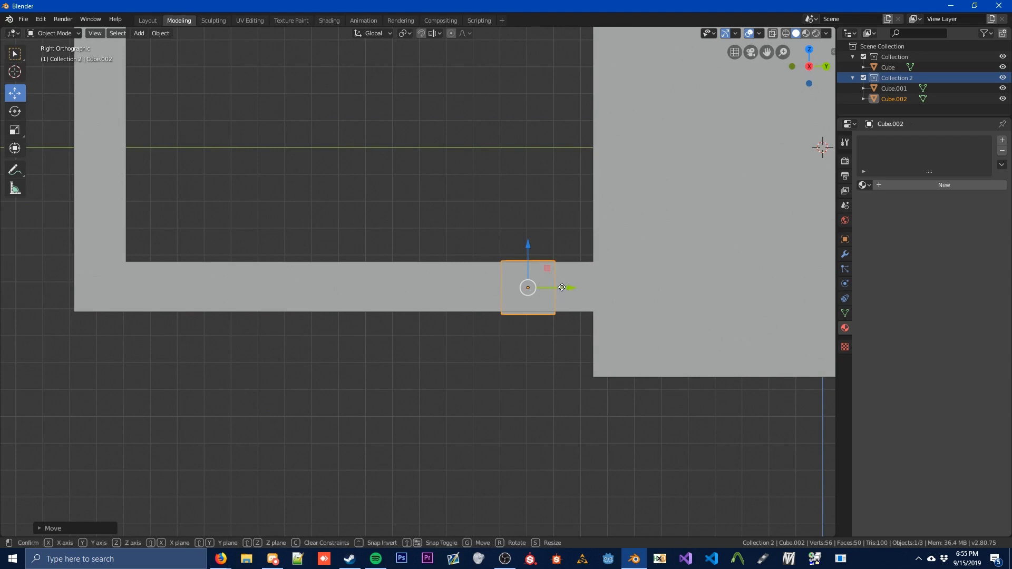
drag(567, 288, 395, 278)
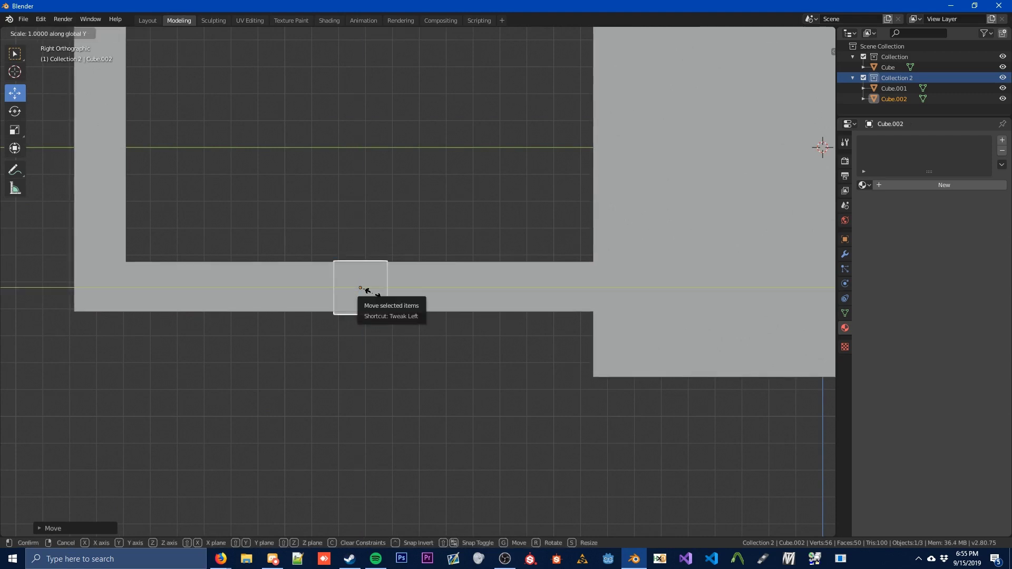
Stretch the cube along Y into a base plank and shift it to fill the base
key(s)
key(y)
click(379, 374)
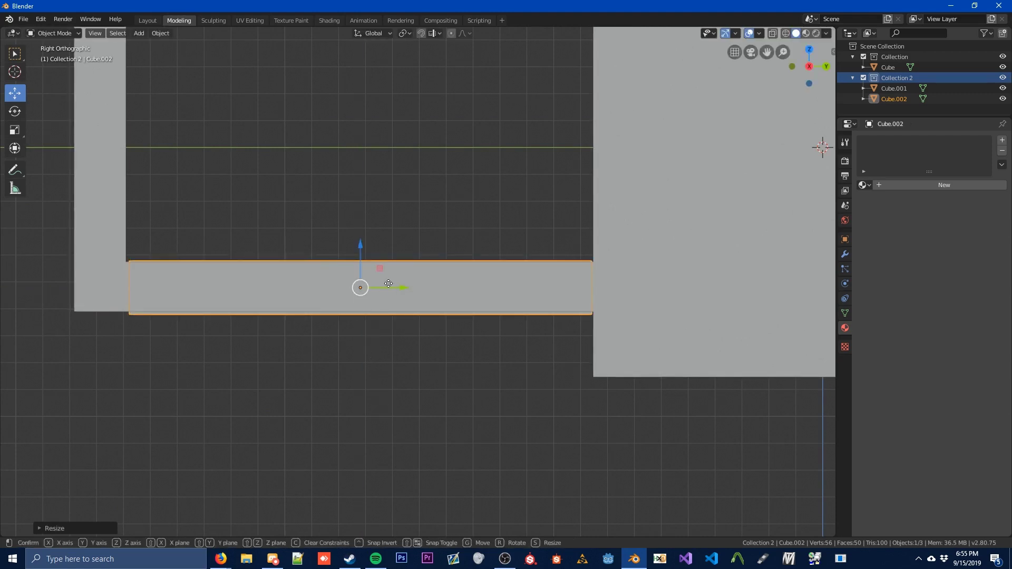
drag(388, 286, 384, 284)
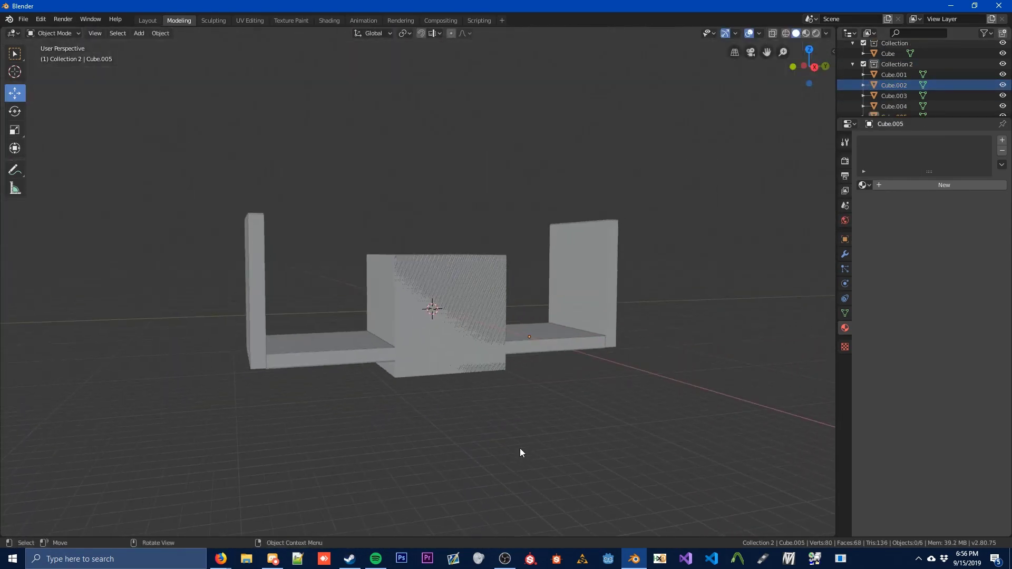
middle_drag(486, 467, 556, 411)
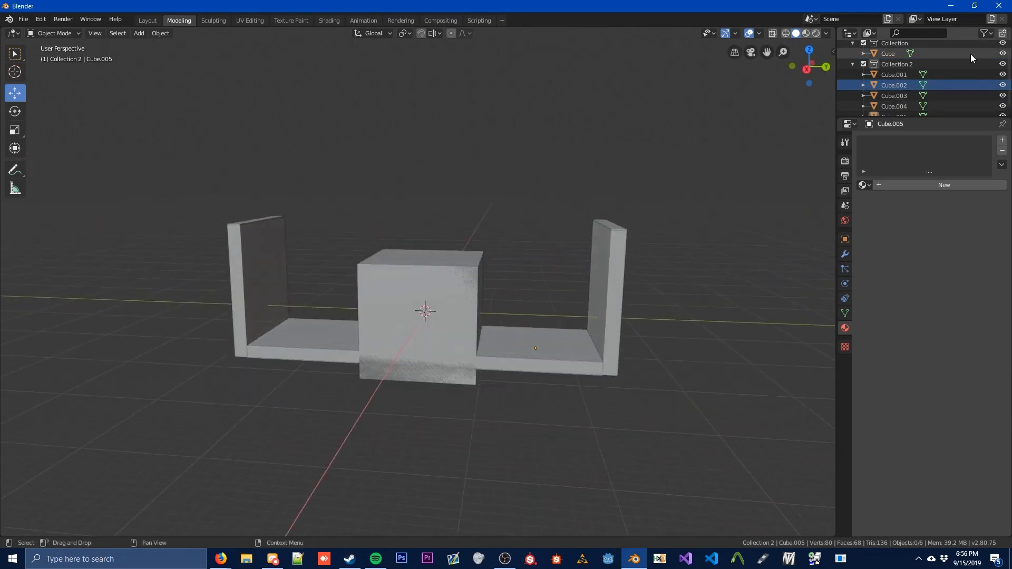
scroll(949, 84, up, 2)
Hide the original Cube and pick out the planks, central cube and walls individually
click(1002, 67)
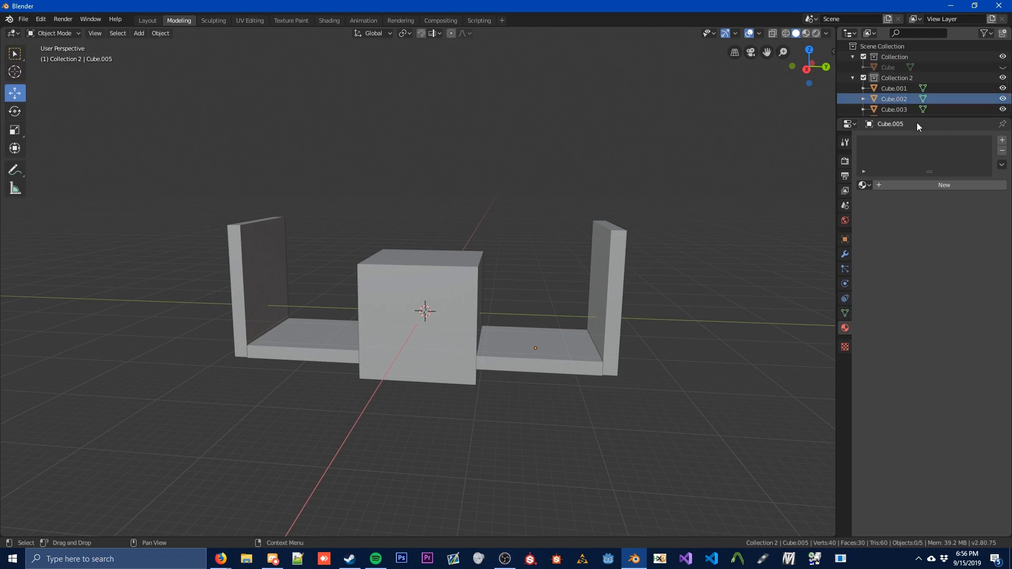
middle_drag(764, 242, 346, 283)
click(242, 271)
click(452, 339)
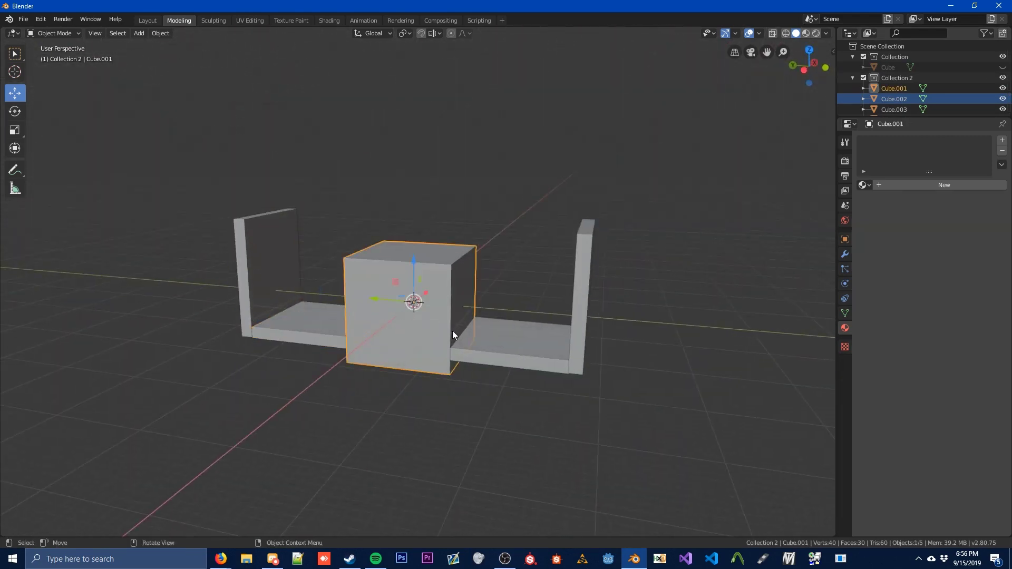
click(561, 312)
click(564, 315)
click(421, 340)
click(315, 326)
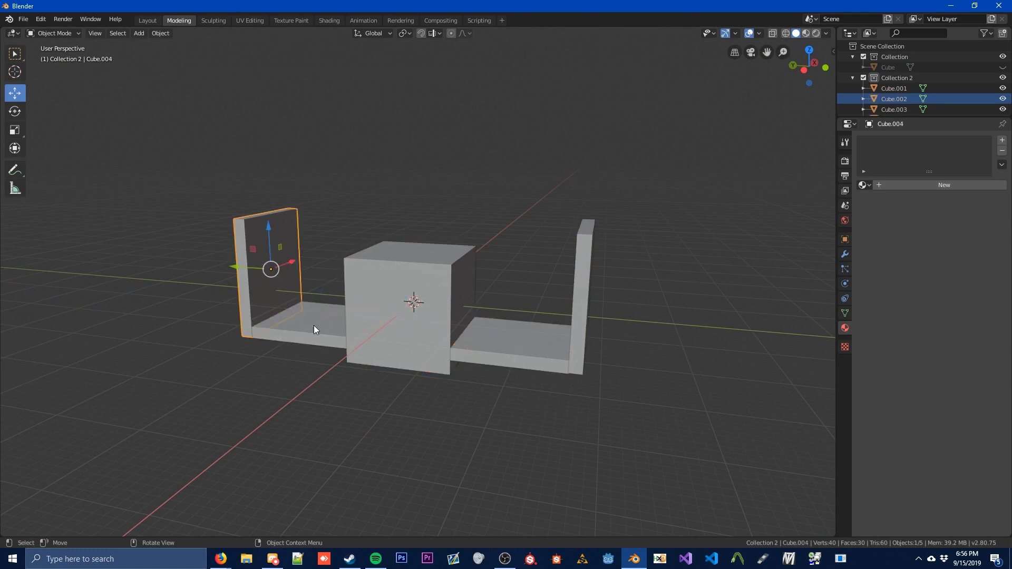
click(580, 326)
Select all five boxes, join them with Ctrl+J and apply All Transforms
middle_drag(580, 327, 319, 335)
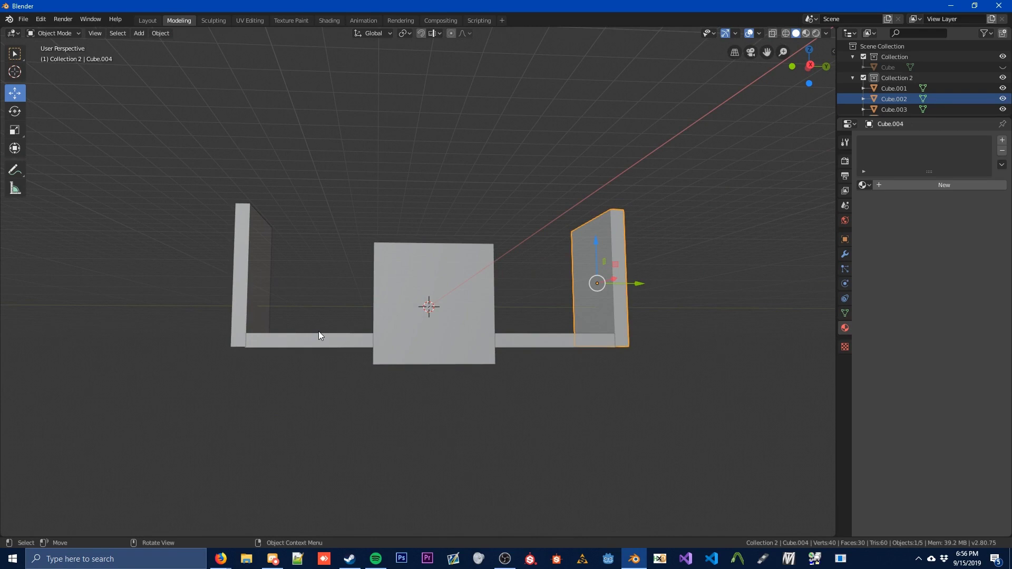
middle_drag(318, 331, 414, 354)
middle_drag(472, 417, 495, 417)
key(alt+a)
key(a)
key(ctrl+j)
key(ctrl+a)
click(524, 421)
click(53, 33)
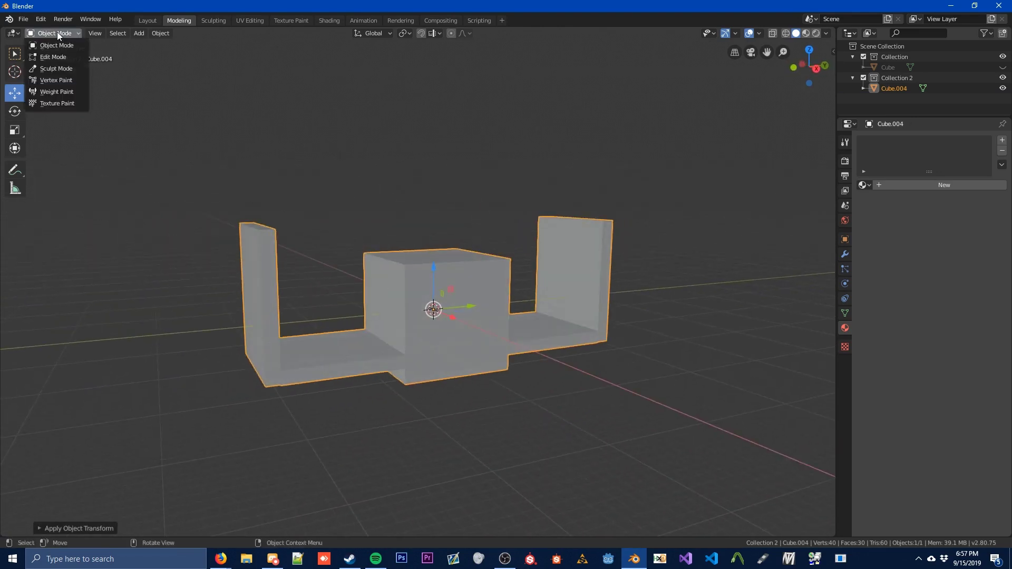
Shade the joined mesh's faces smooth in Edit Mode, then return to Object Mode
click(55, 61)
right_click(450, 295)
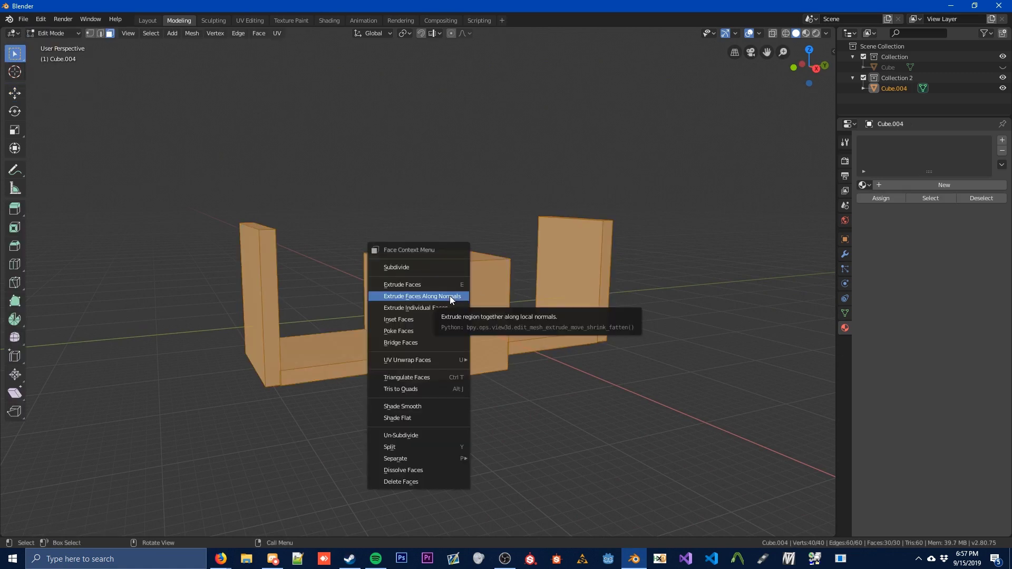
right_click(428, 293)
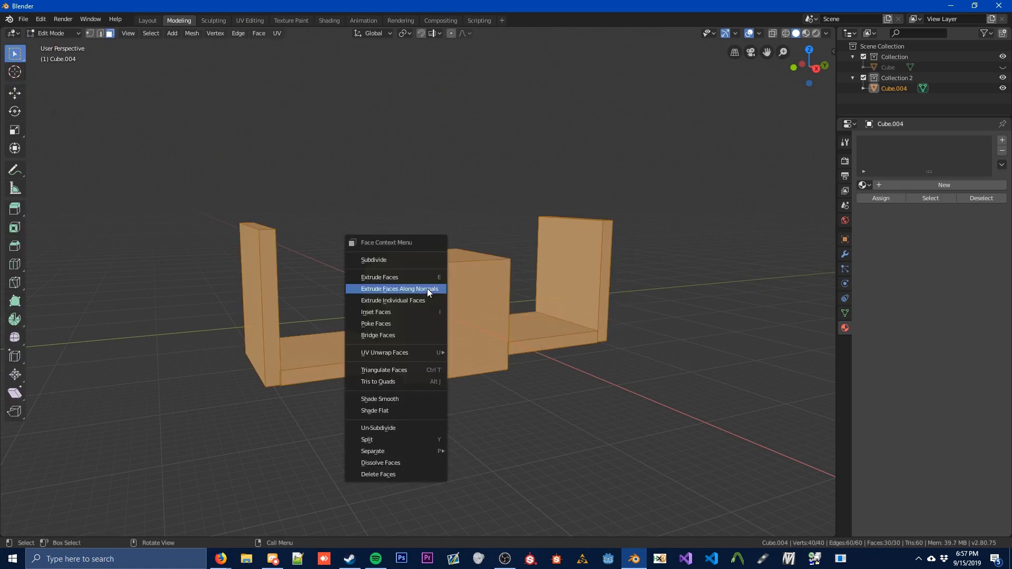
click(394, 401)
mouse_move(480, 419)
middle_down()
mouse_move(535, 418)
mouse_move(400, 397)
mouse_move(464, 417)
middle_up()
click(52, 33)
click(53, 45)
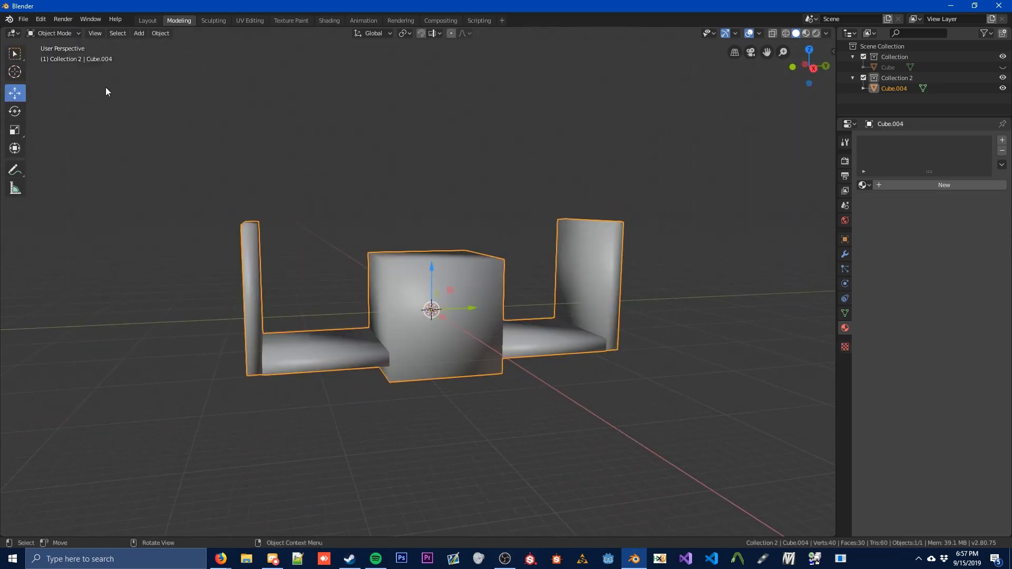
middle_drag(103, 90, 471, 452)
Rename the original collection to Reference and Collection 2 to Collisions
key(alt+a)
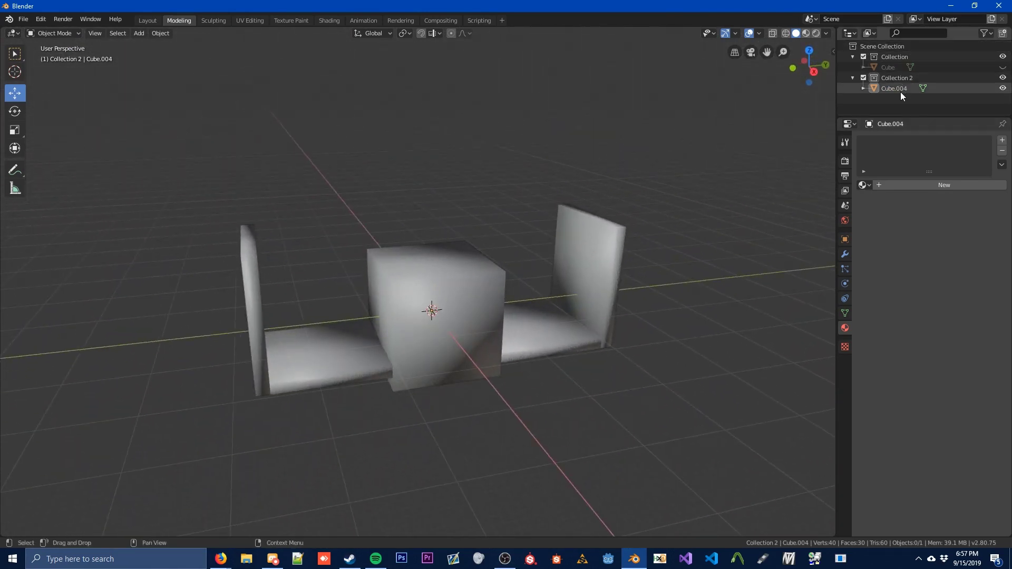
click(899, 78)
double_click(892, 56)
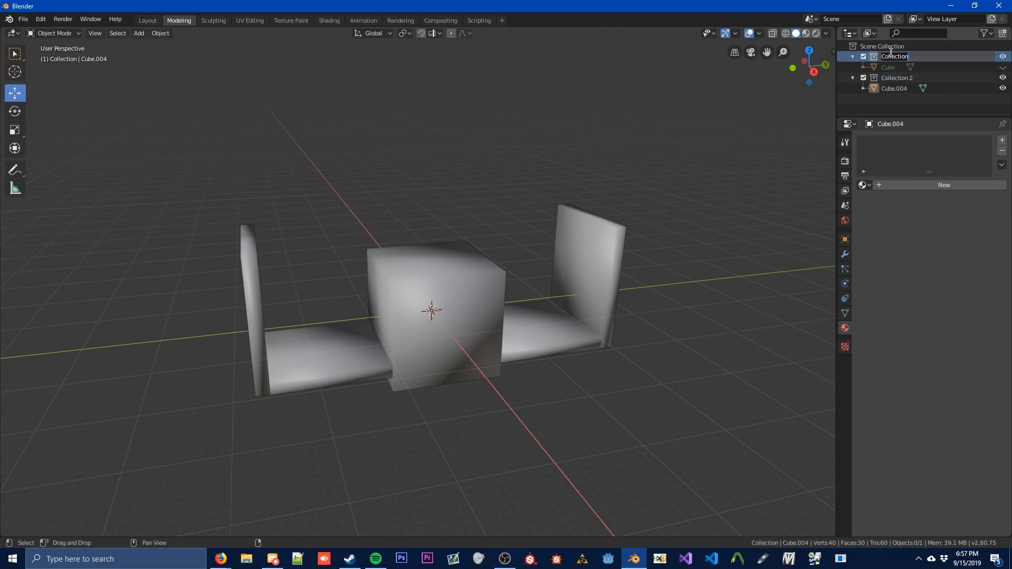
text(Reference)
key(Return)
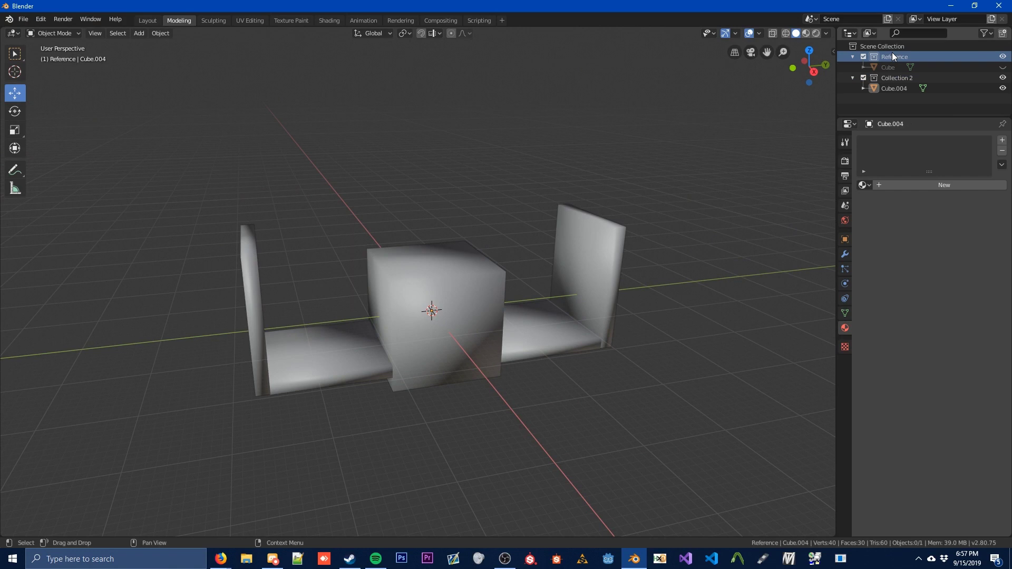
double_click(906, 78)
text(Collisions)
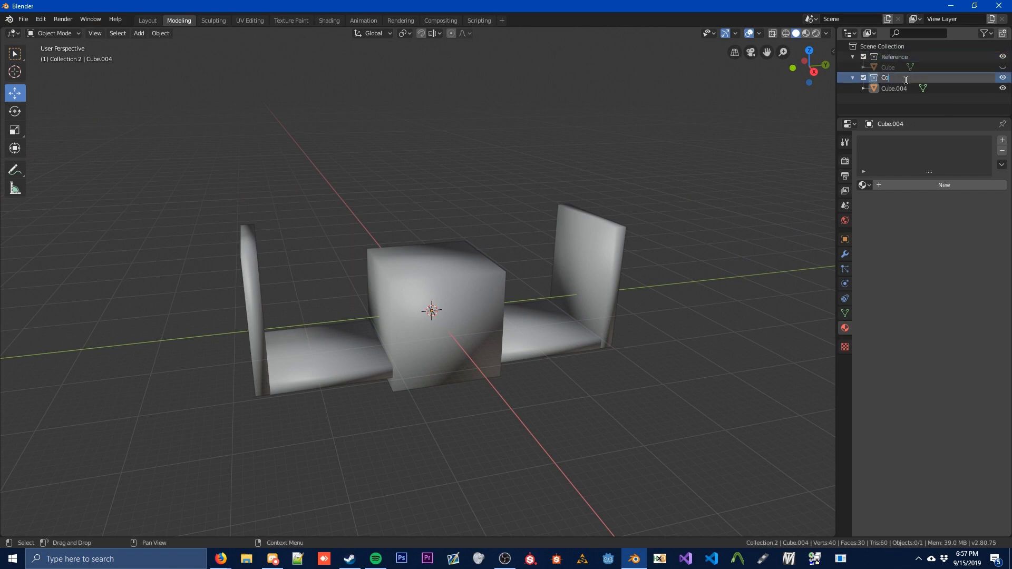
key(Return)
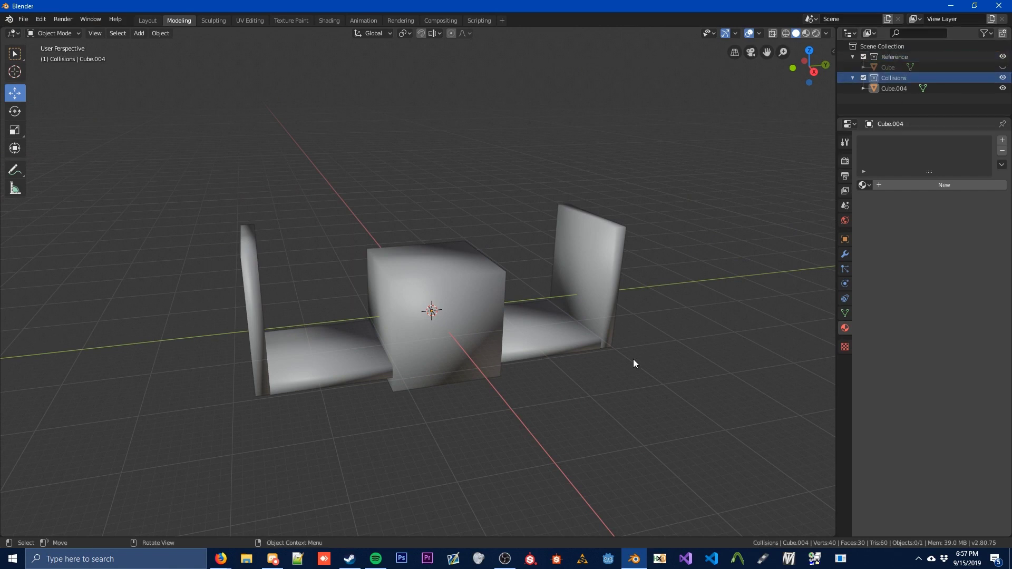
middle_drag(633, 359, 805, 270)
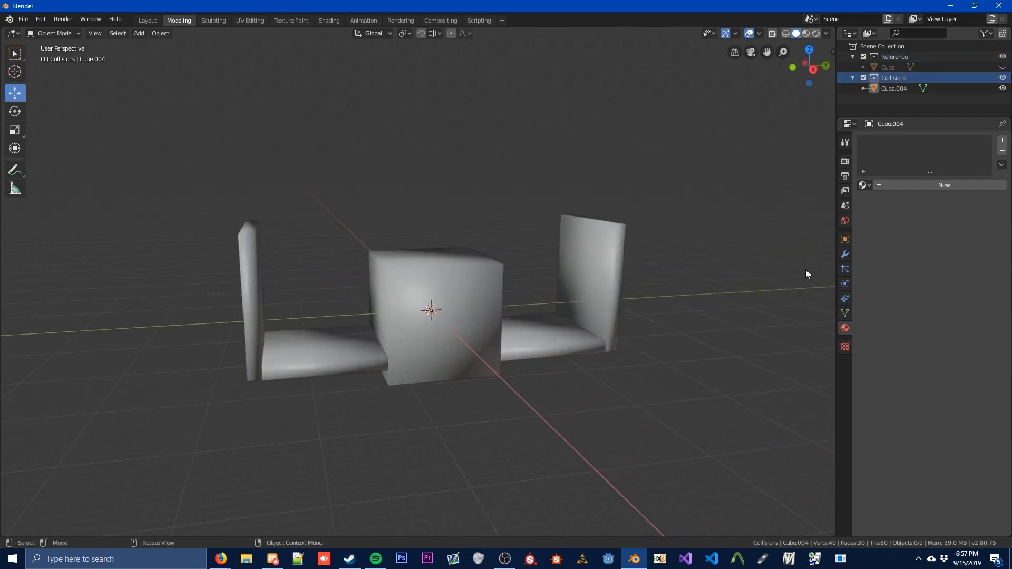
Show the Scene's Source Engine Export settings and check the Blender Source Tools add-on in Preferences
click(846, 207)
click(23, 19)
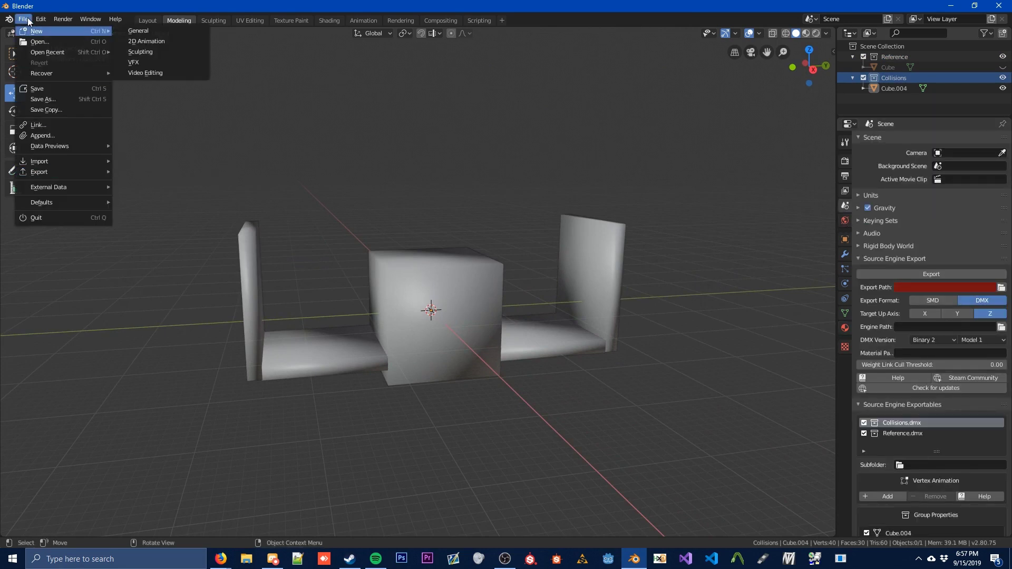
mouse_move(37, 22)
click(71, 155)
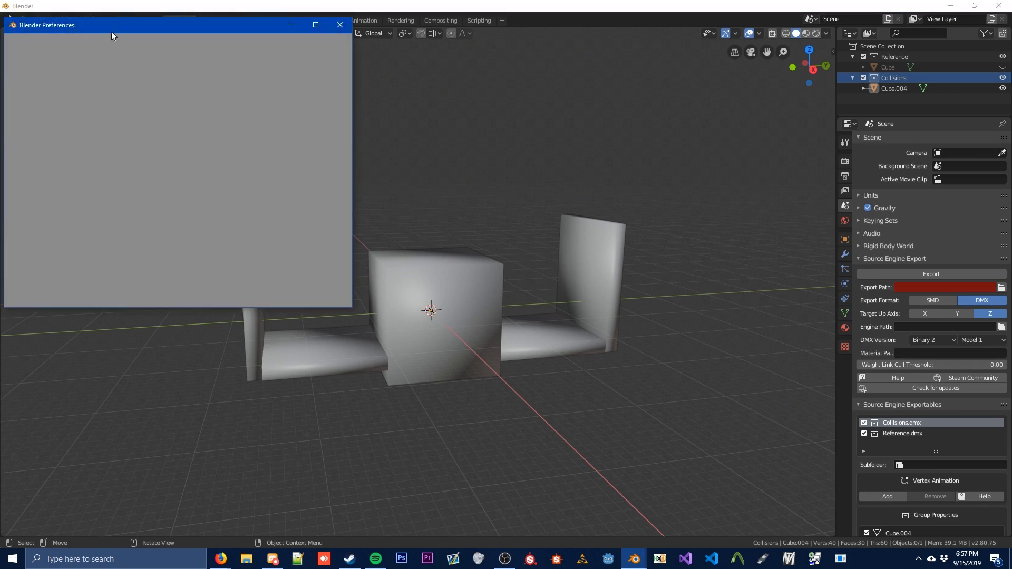
drag(108, 29, 258, 68)
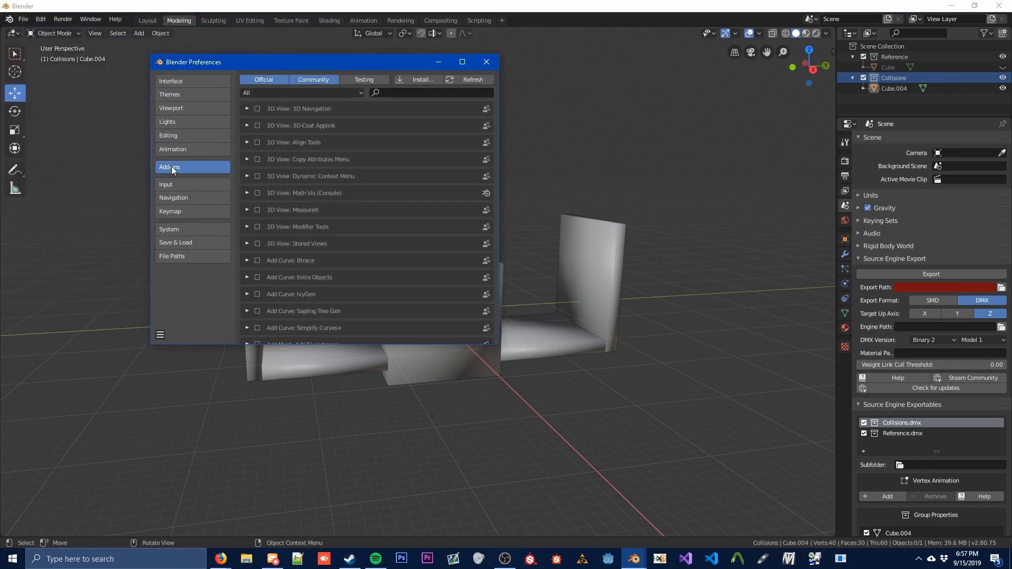
drag(495, 116, 497, 202)
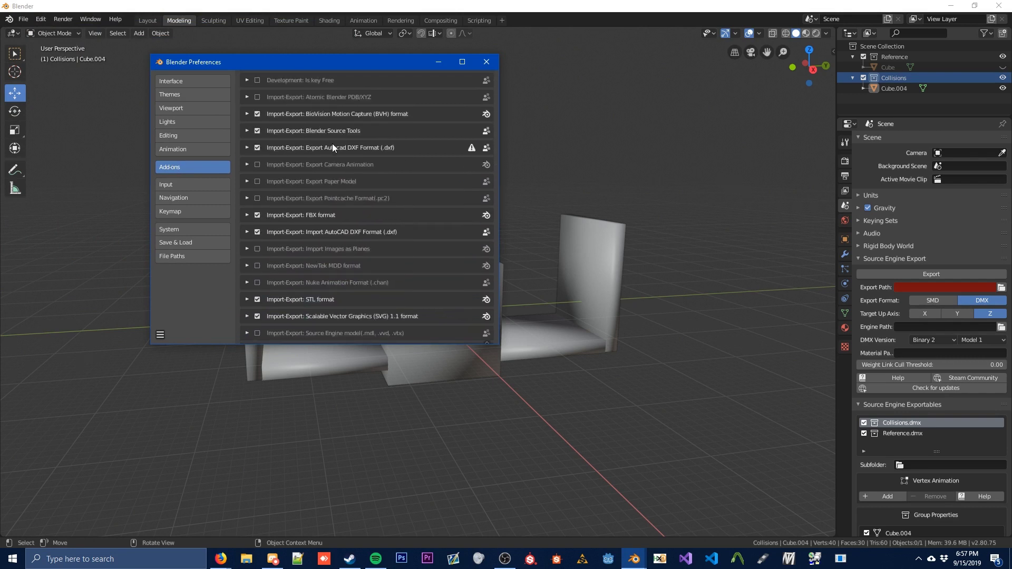
click(247, 130)
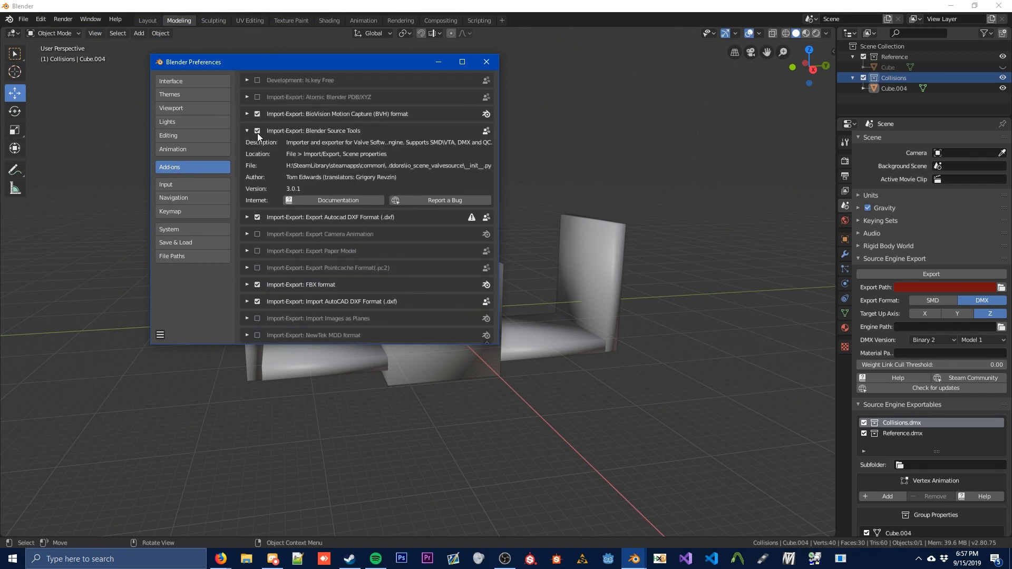
click(486, 62)
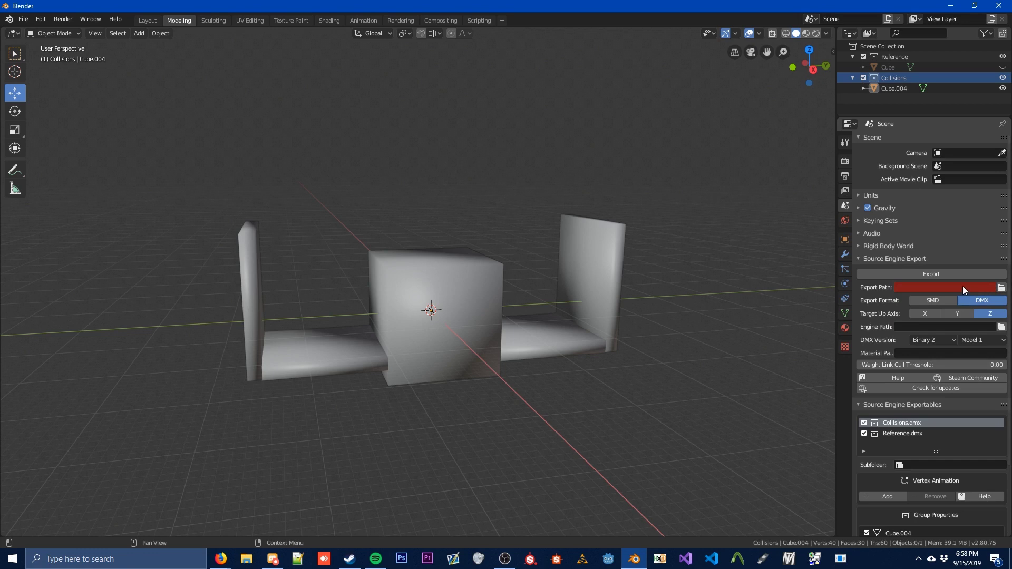
Set the Export Path to Desktop\NewSourceModel and make the Reference Cube visible again
click(1001, 291)
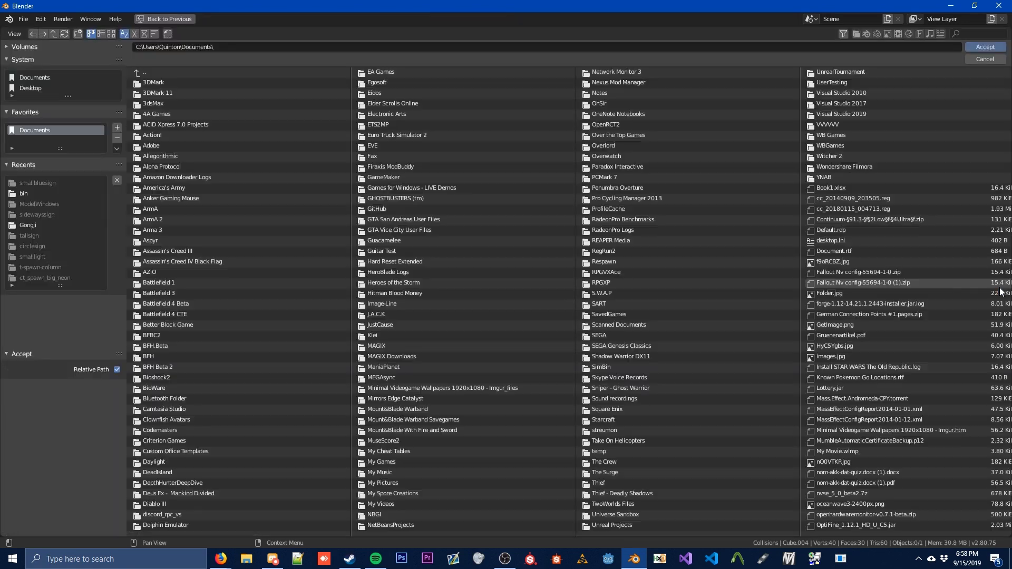
click(38, 88)
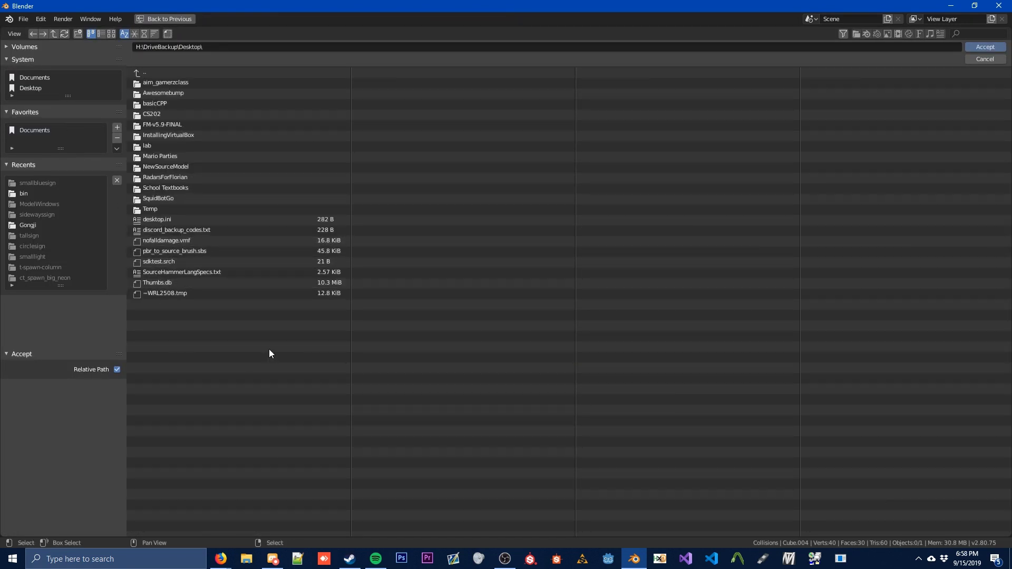
click(176, 165)
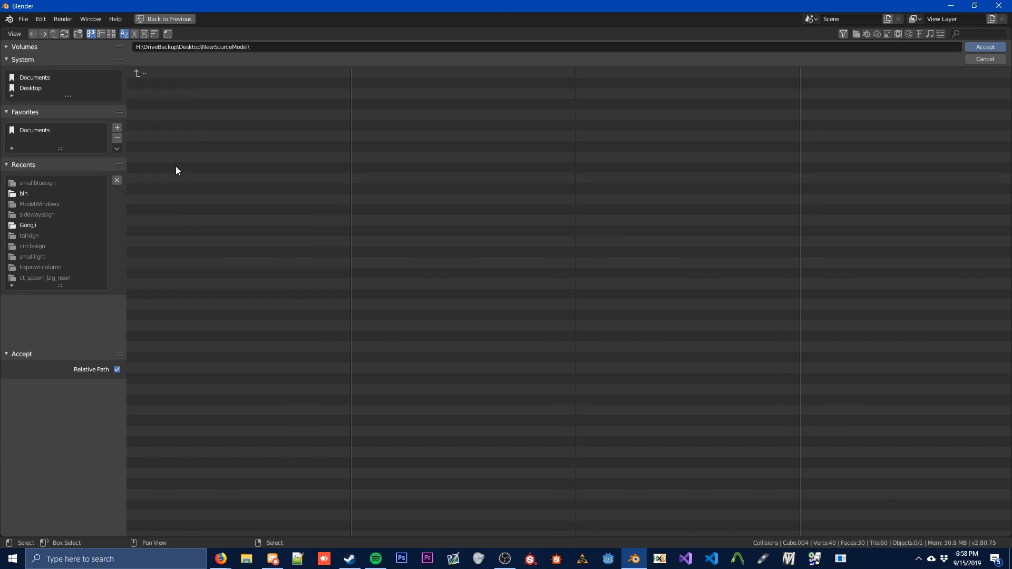
click(984, 47)
middle_drag(785, 231, 514, 330)
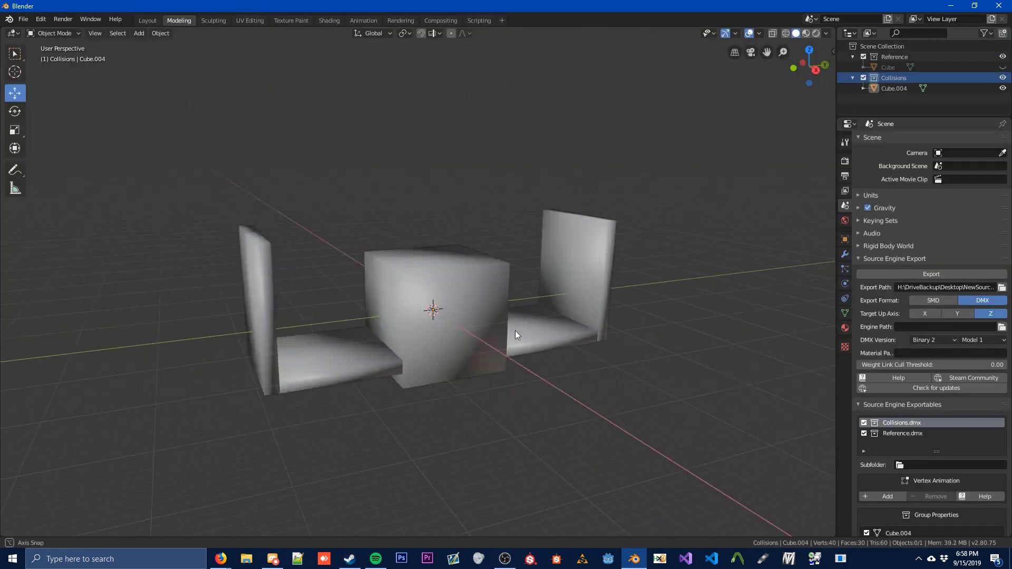
click(1003, 67)
middle_drag(711, 264, 606, 326)
Choose SMD export format and set Engine Path to H:\SteamLibrary\...\Counter-Strike Global Offensive\bin
click(934, 300)
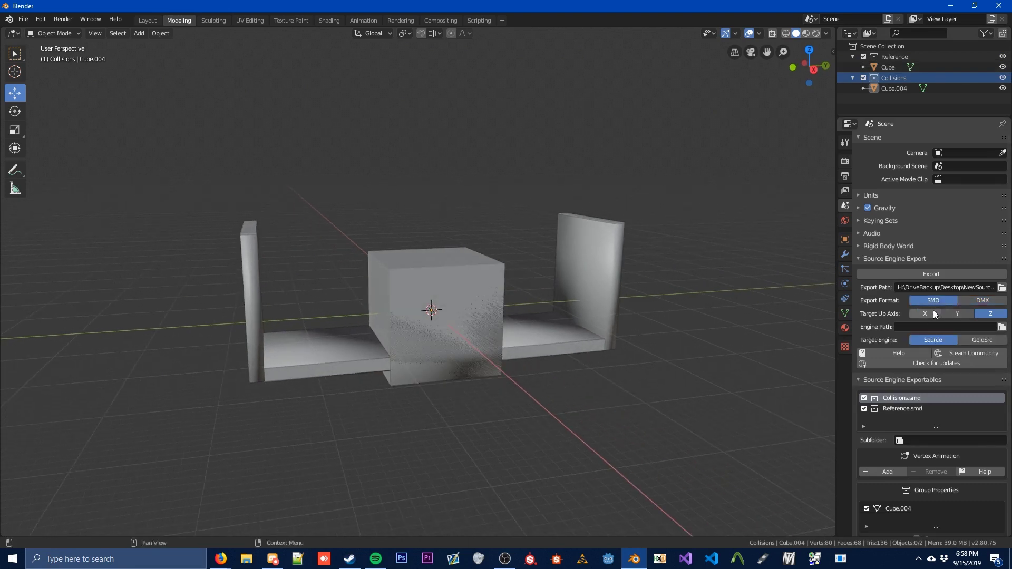
click(1001, 328)
click(8, 48)
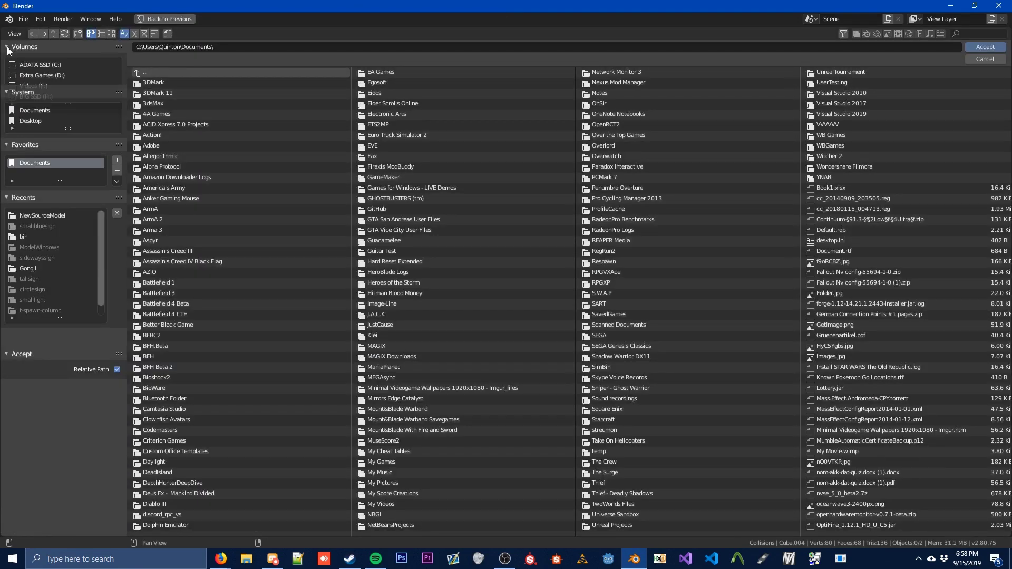
click(48, 96)
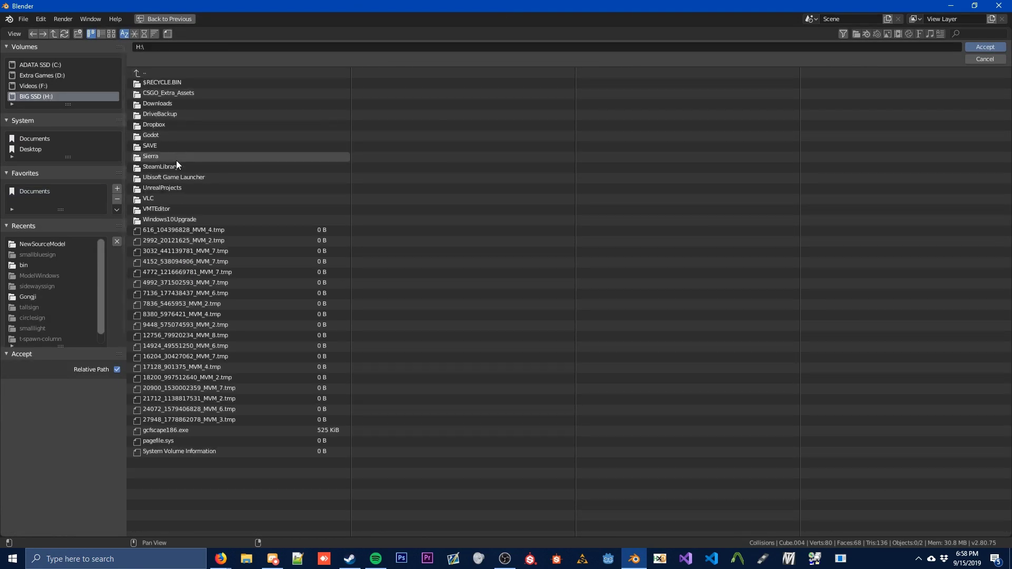
click(179, 168)
click(177, 84)
click(174, 86)
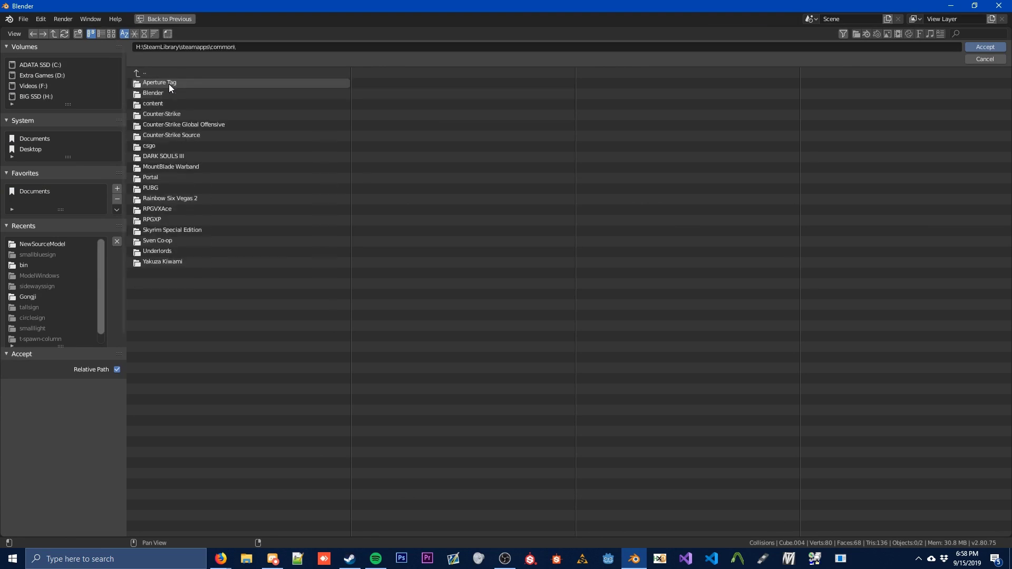
click(194, 128)
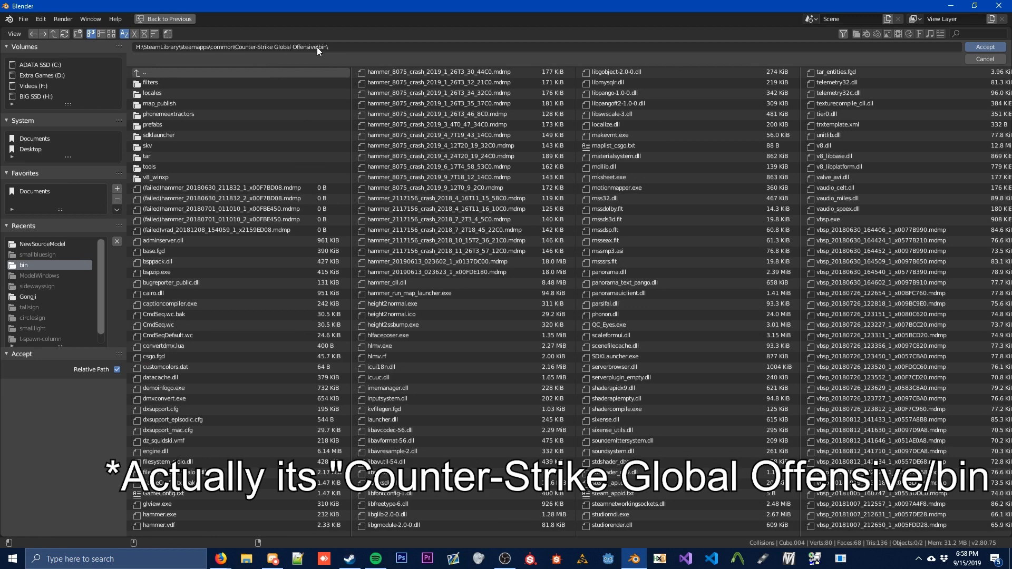
click(981, 47)
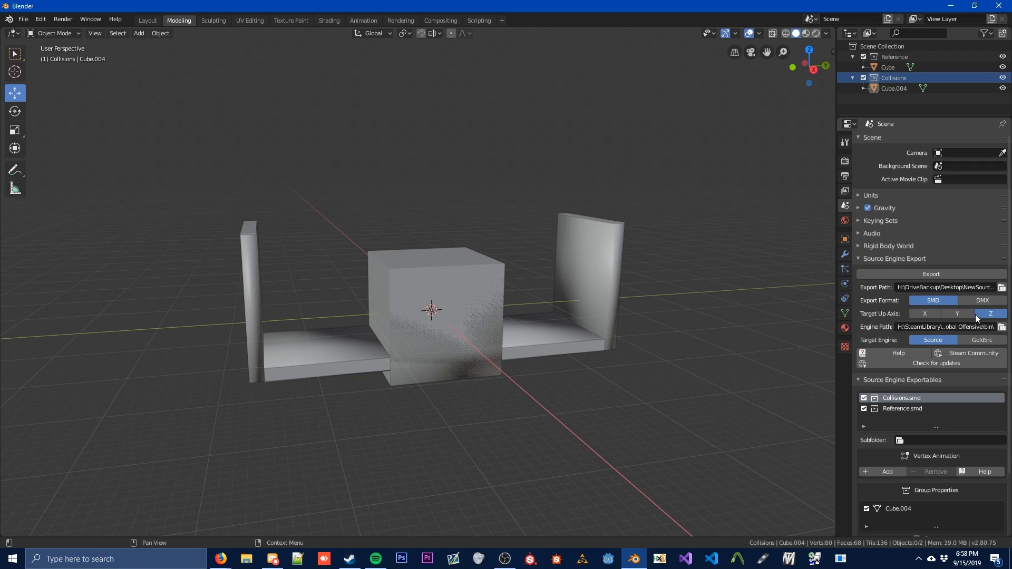
Exclude Collisions.smd and Cube.004, hide the Collisions collection, and export Reference.smd
middle_drag(823, 330, 658, 406)
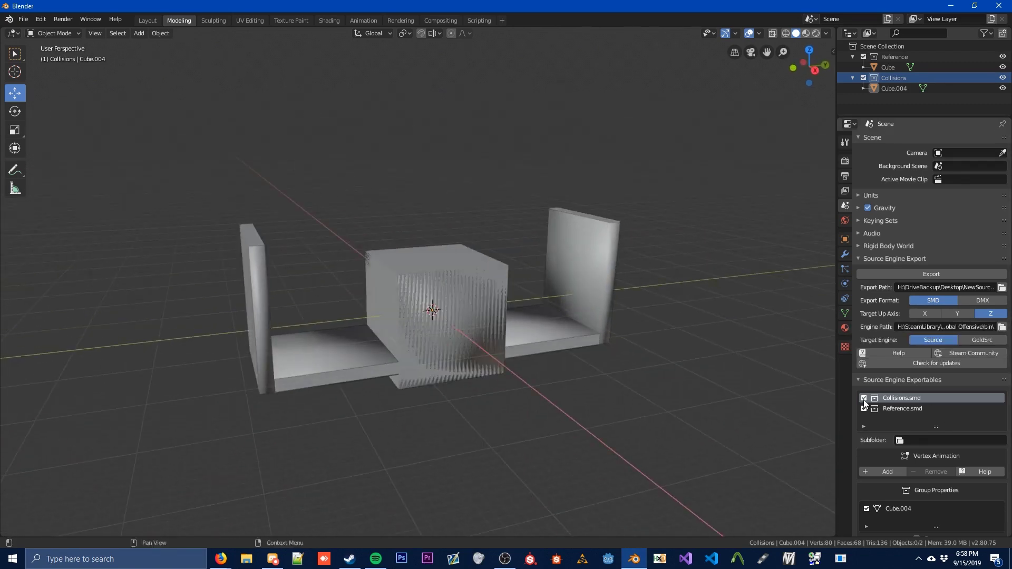
scroll(890, 403, down, 3)
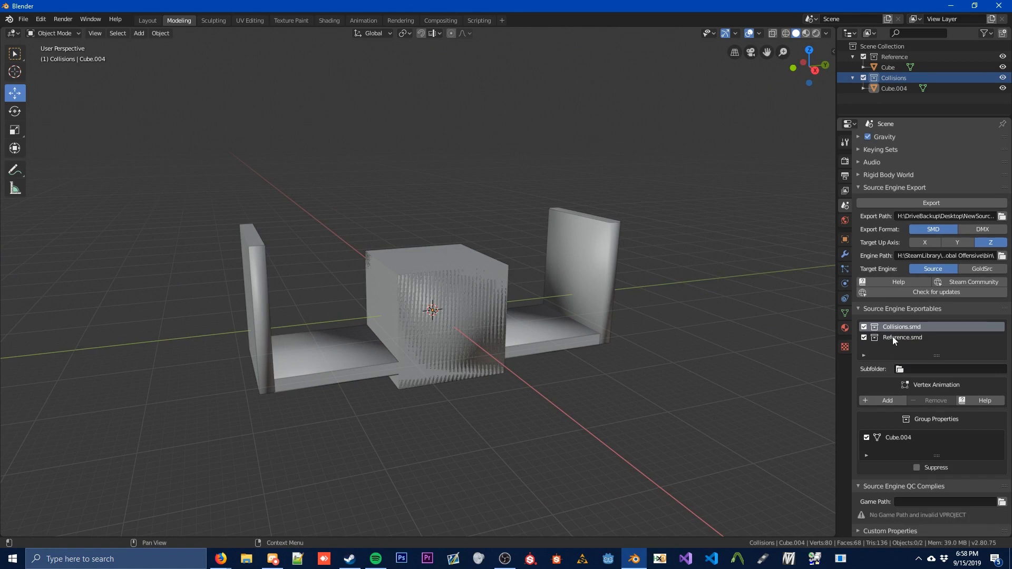
click(863, 327)
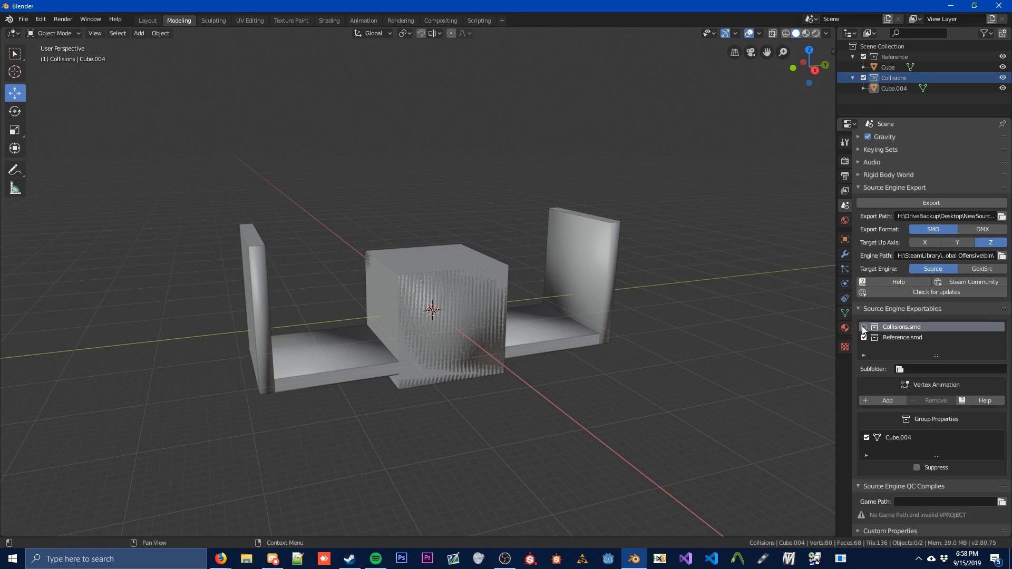
click(866, 437)
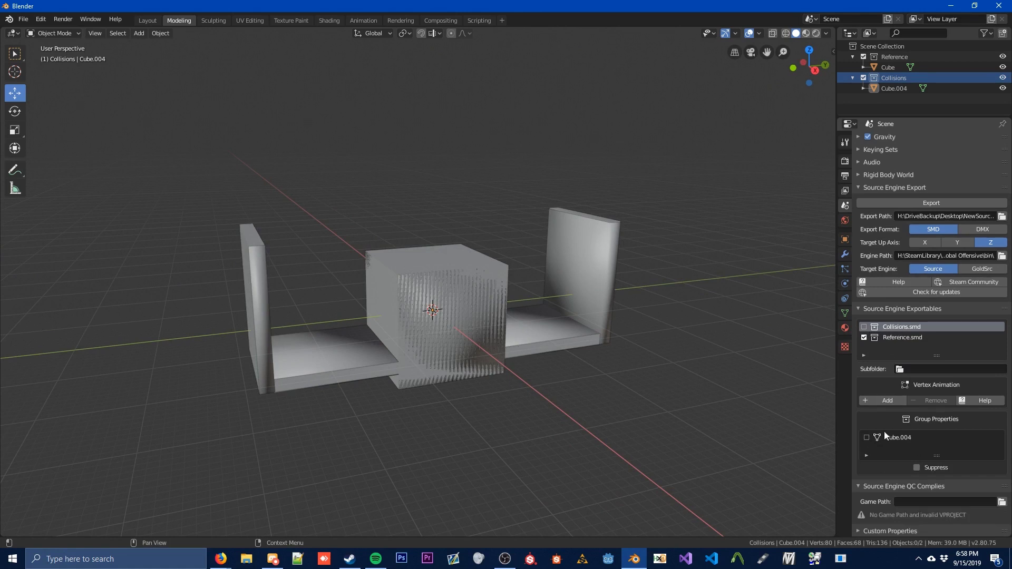
click(915, 337)
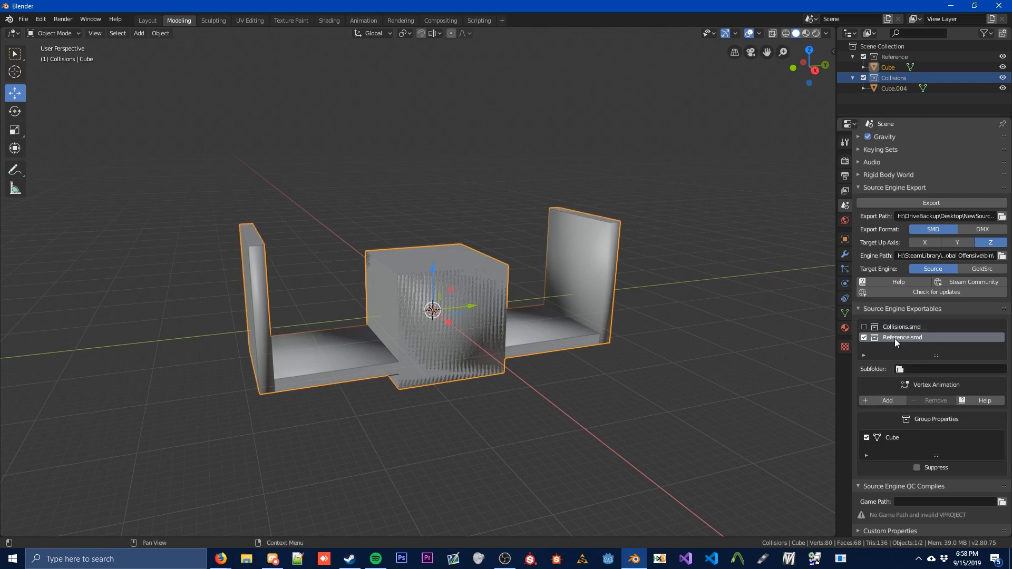
middle_drag(606, 369, 527, 353)
click(1003, 78)
mouse_move(590, 337)
middle_down()
mouse_move(548, 300)
mouse_move(599, 347)
middle_up()
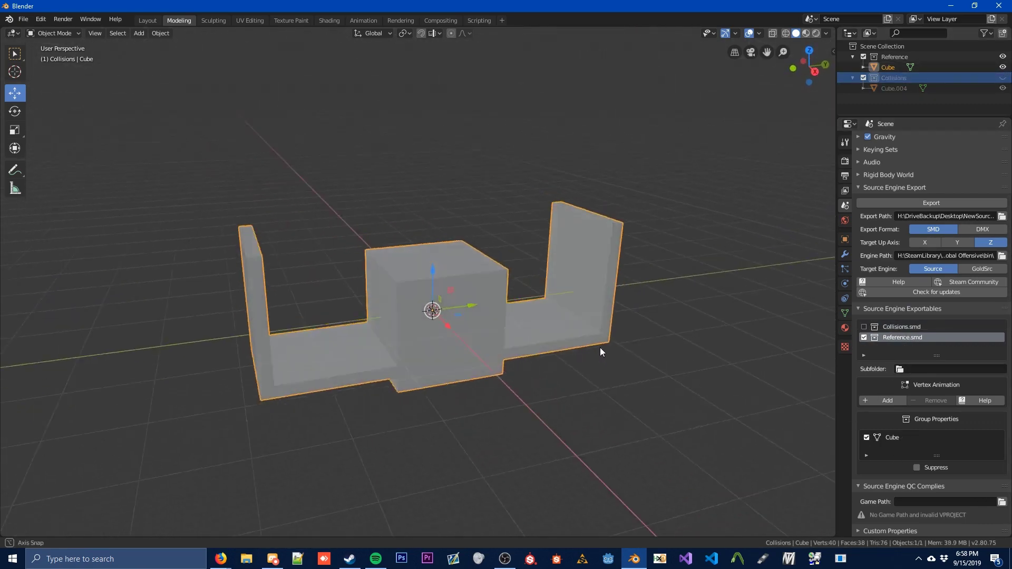
click(953, 204)
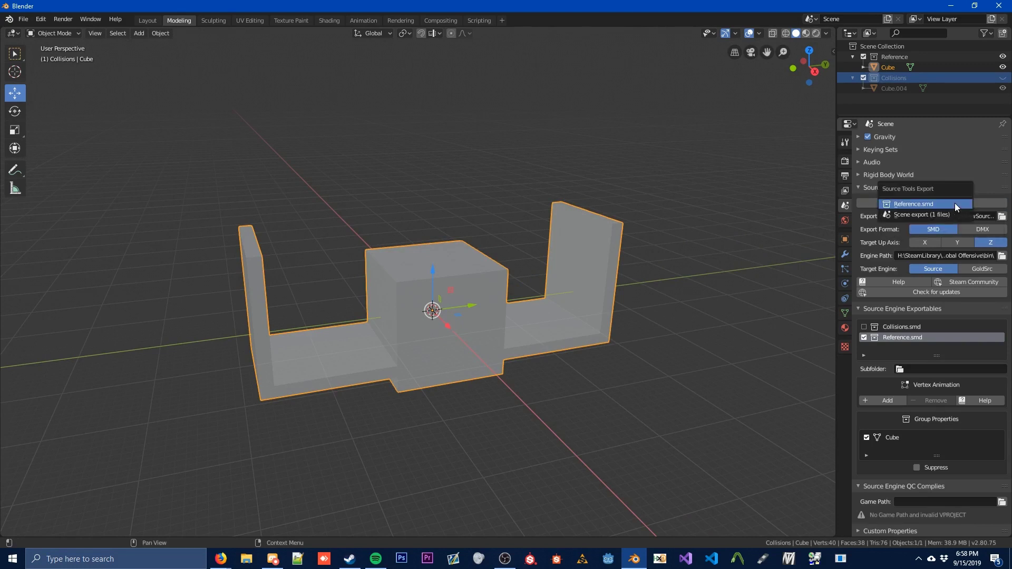
click(915, 203)
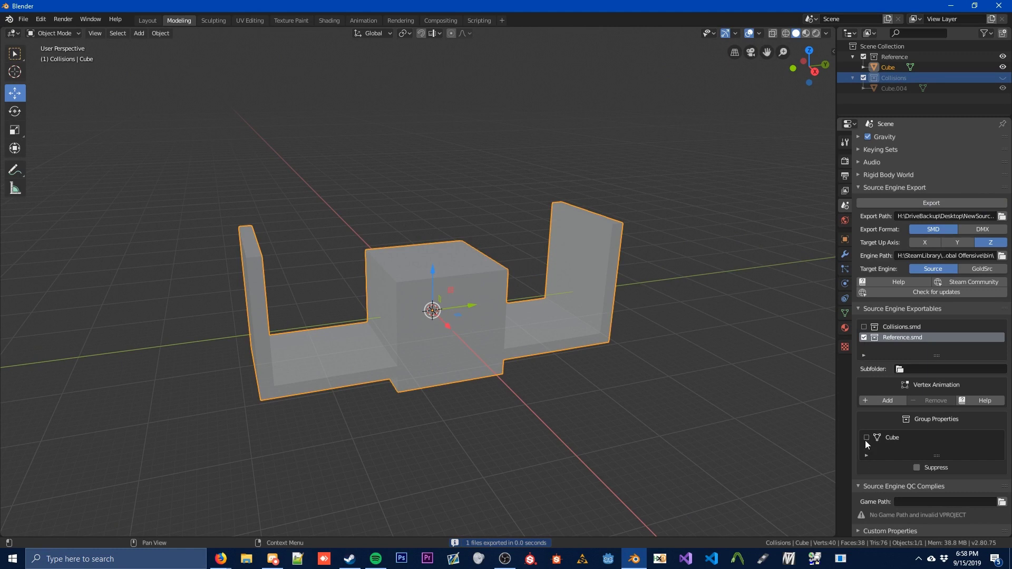
Enable Collisions.smd, show Collisions while hiding Reference, and export Collisions.smd
click(864, 327)
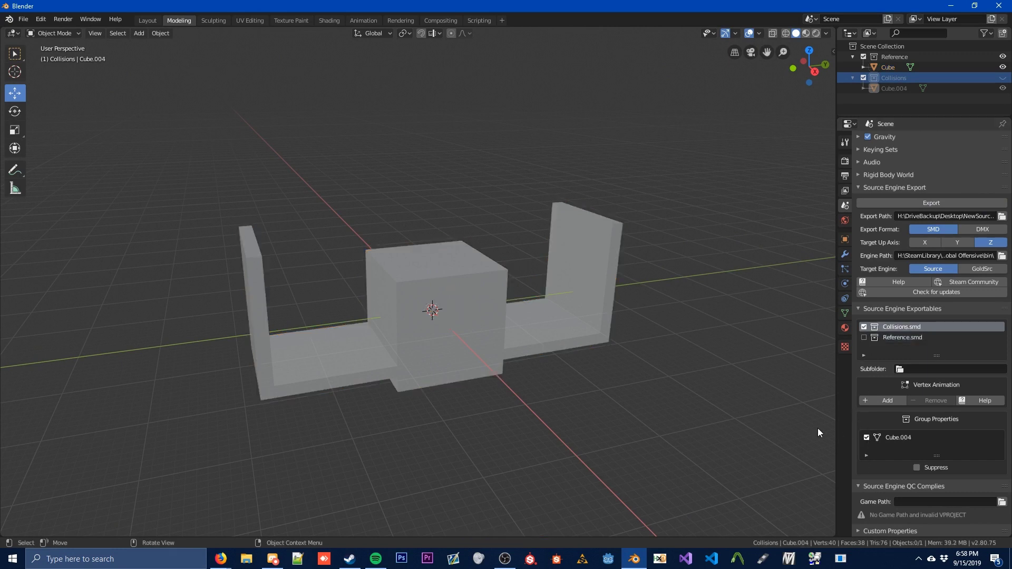
click(1002, 77)
click(1003, 56)
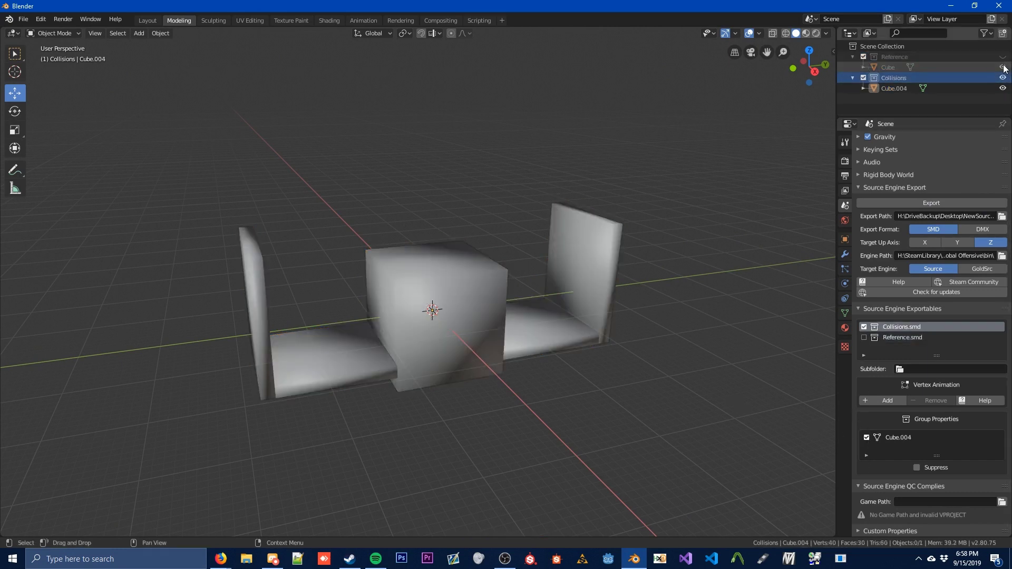
middle_drag(672, 238, 900, 448)
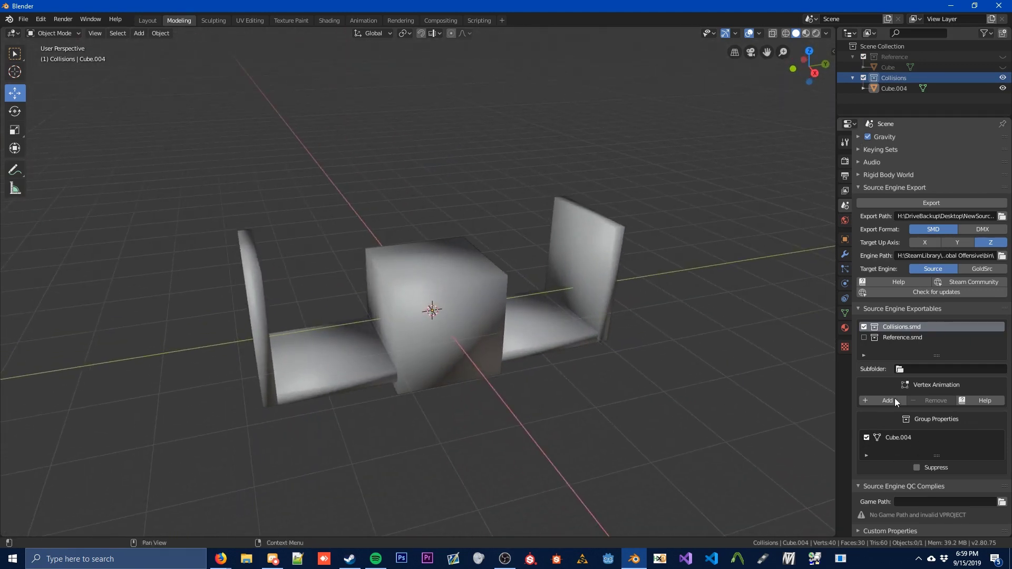
click(912, 204)
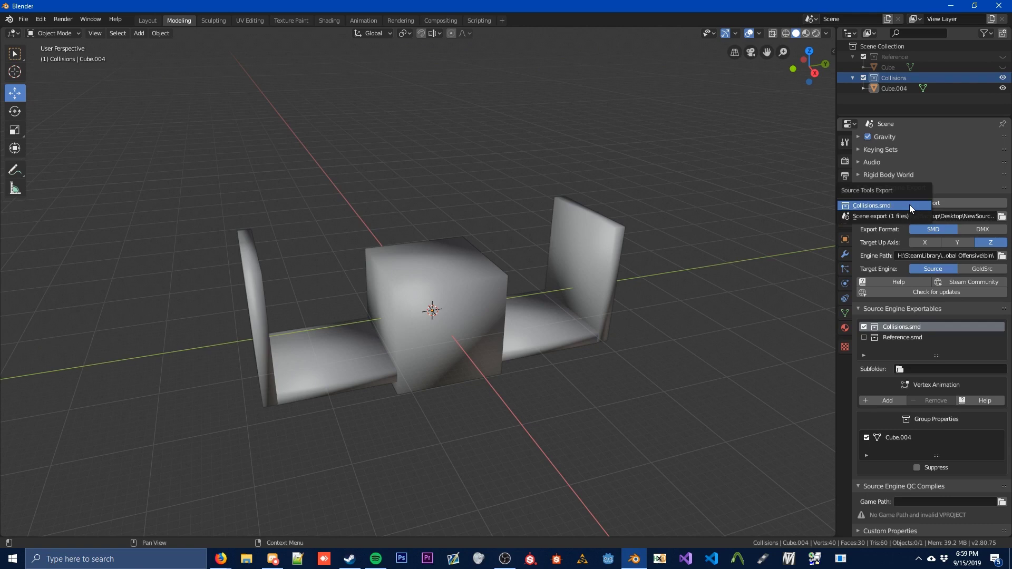
click(909, 204)
middle_drag(612, 210, 585, 303)
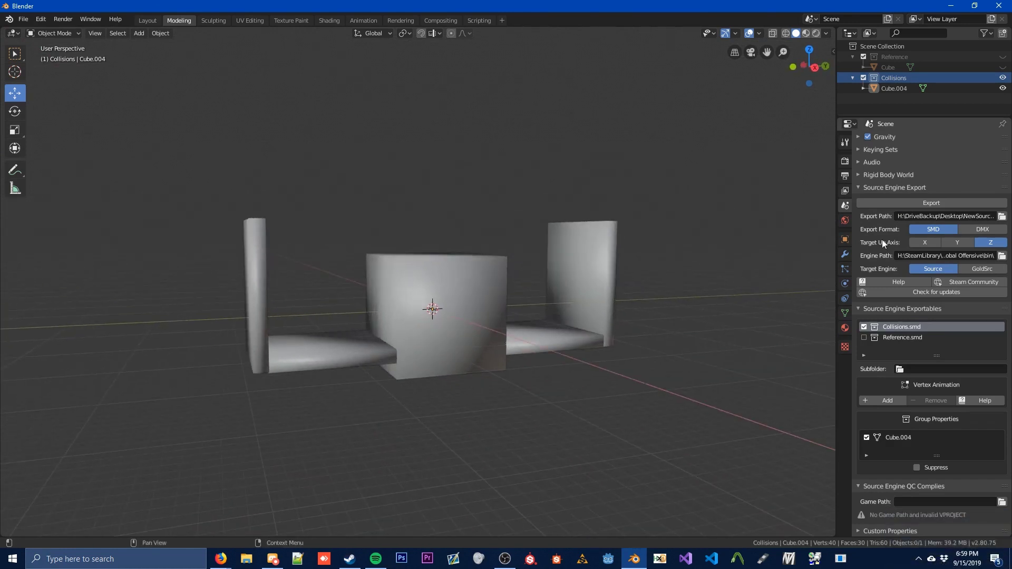
key(ctrl+s)
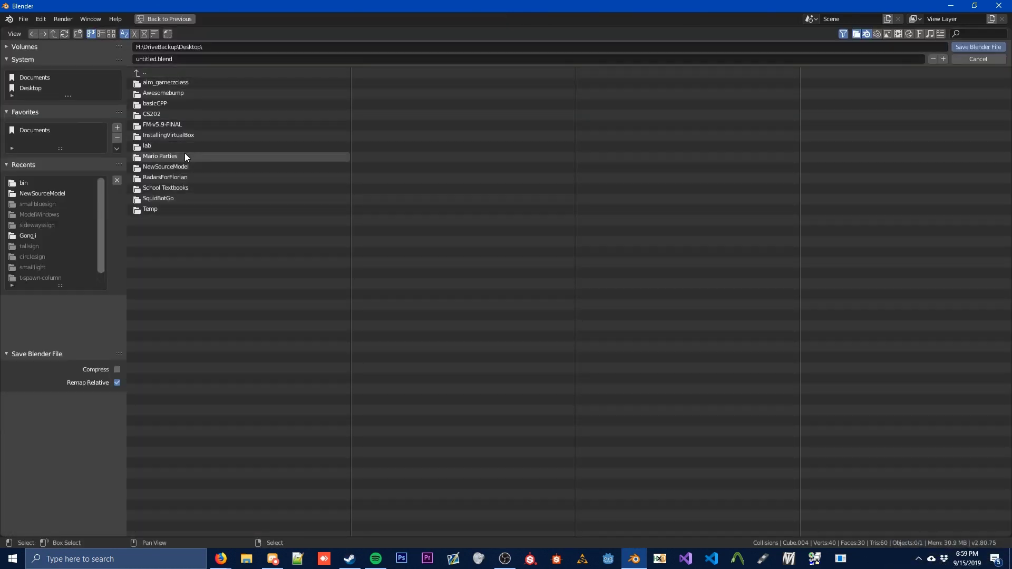
Save the scene as untitled.blend inside the NewSourceModel folder
double_click(194, 166)
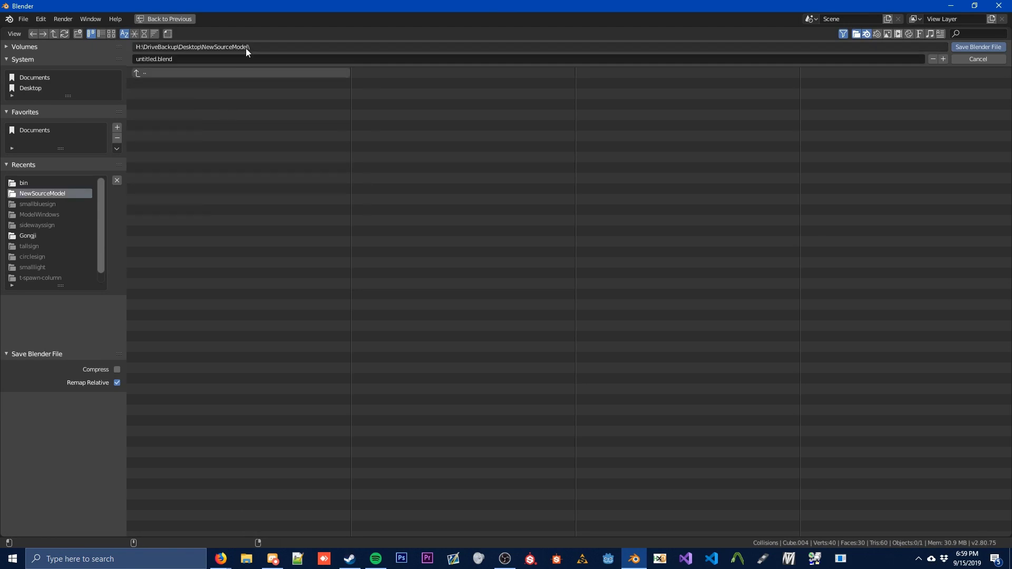
click(977, 46)
middle_drag(525, 243, 519, 298)
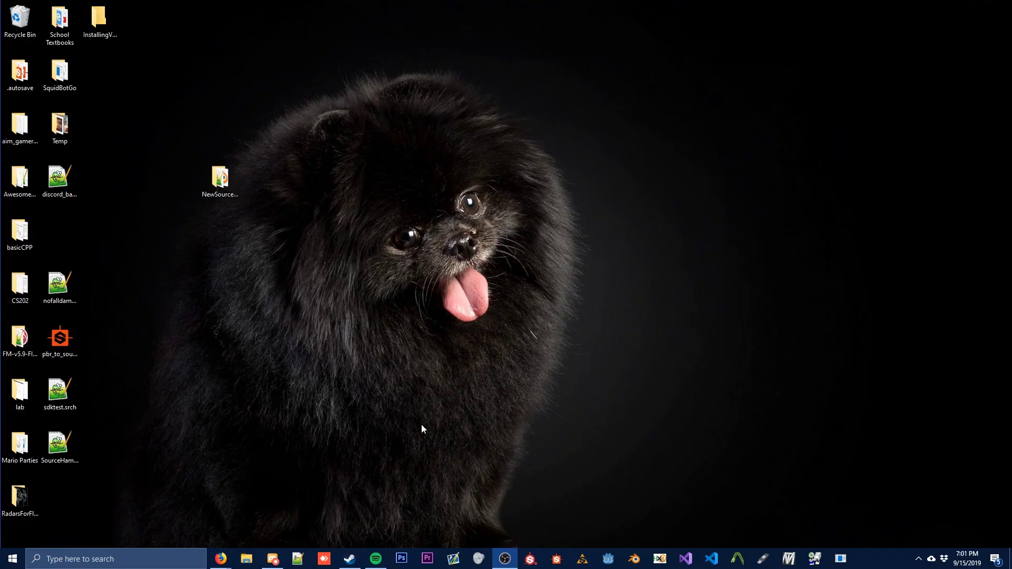
Open NewSourceModel from the desktop and look over the exported Reference.smd and Collisions.smd
double_click(218, 191)
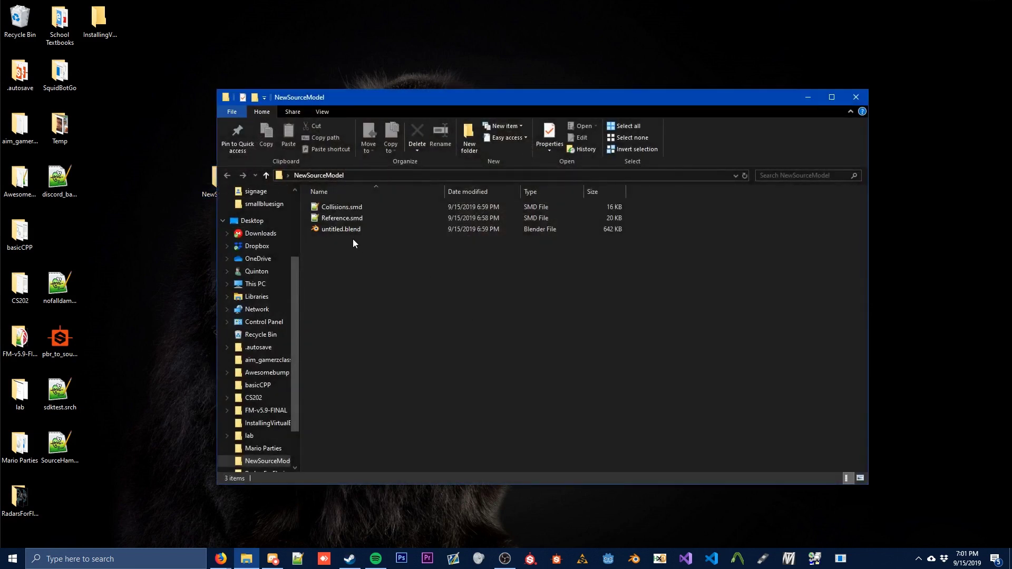
click(354, 219)
click(352, 208)
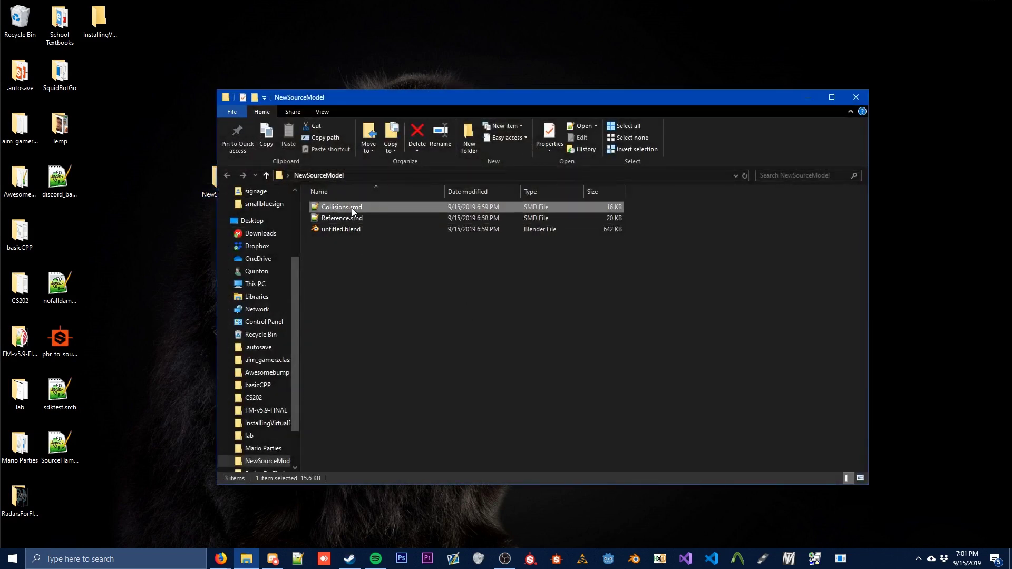
click(359, 220)
click(389, 260)
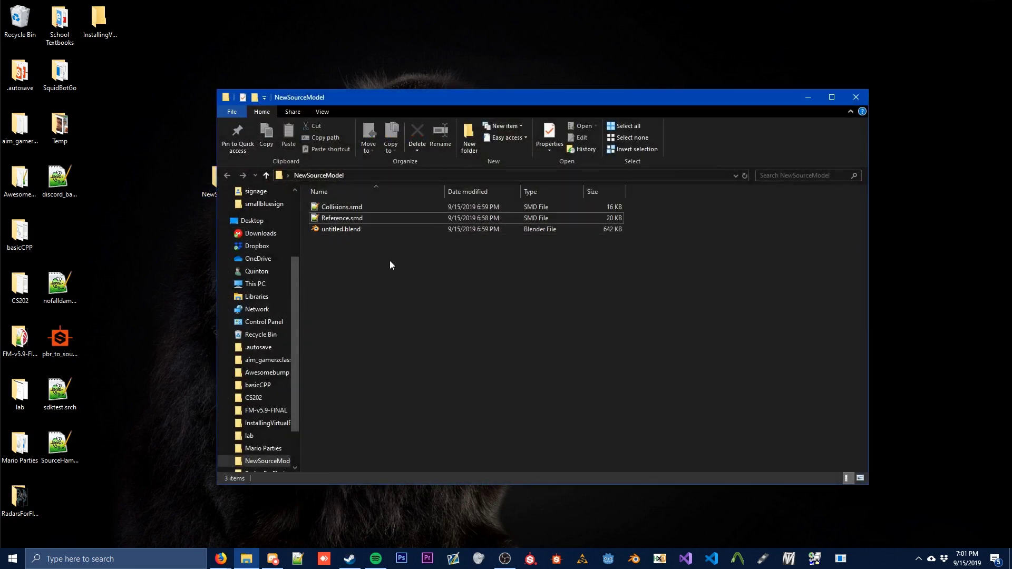
Create a new text document named mymodel.qc, accepting the extension change
right_click(452, 264)
mouse_move(515, 451)
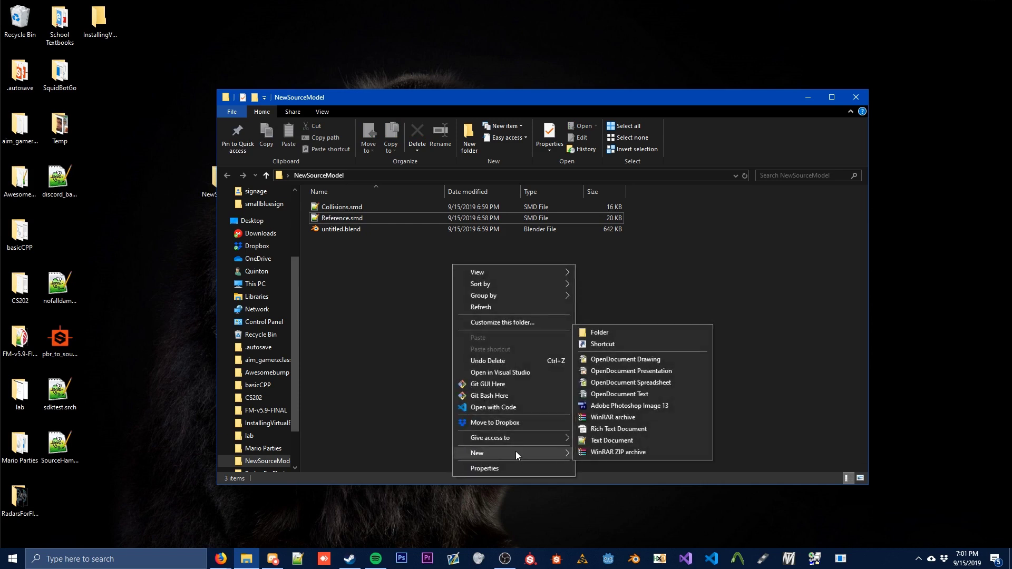
click(611, 439)
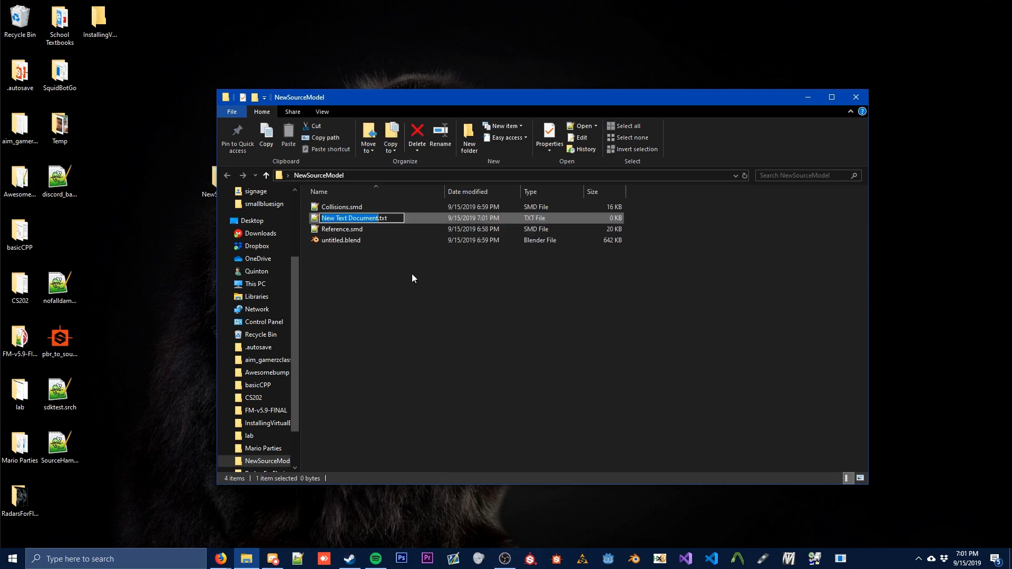
click(380, 218)
text(mymodel)
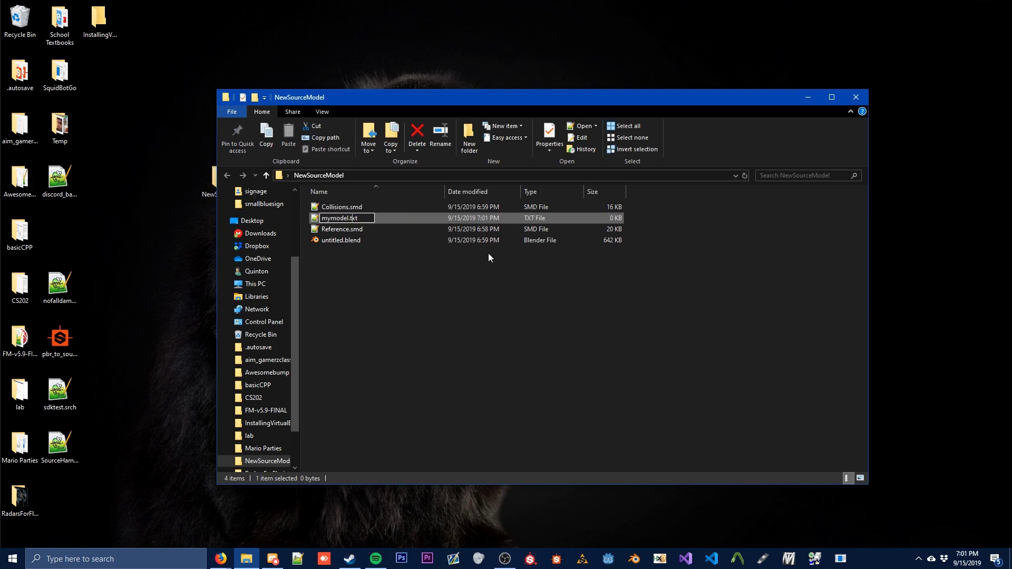
key(BackSpace)
key(BackSpace)
key(BackSpace)
text(qc)
key(Return)
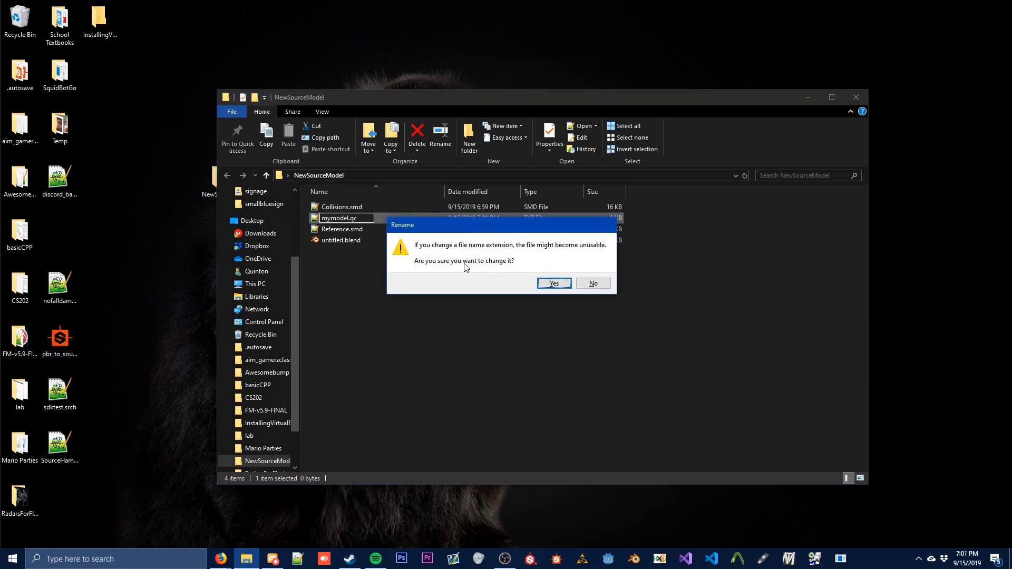
click(553, 285)
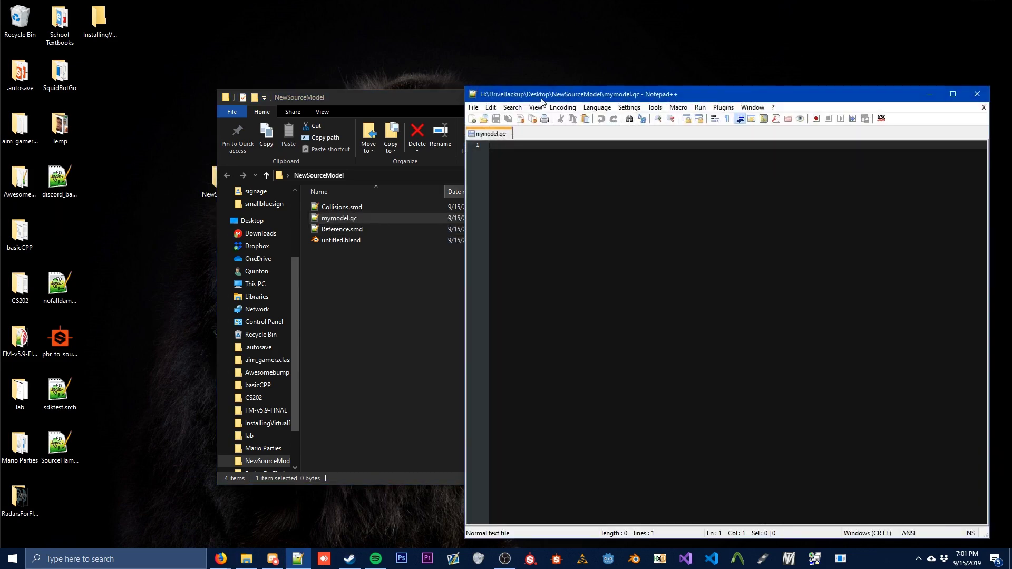
Arrange the windows and type $modelname "tutorial/mymodel.mdl" as the first line
drag(549, 97, 514, 83)
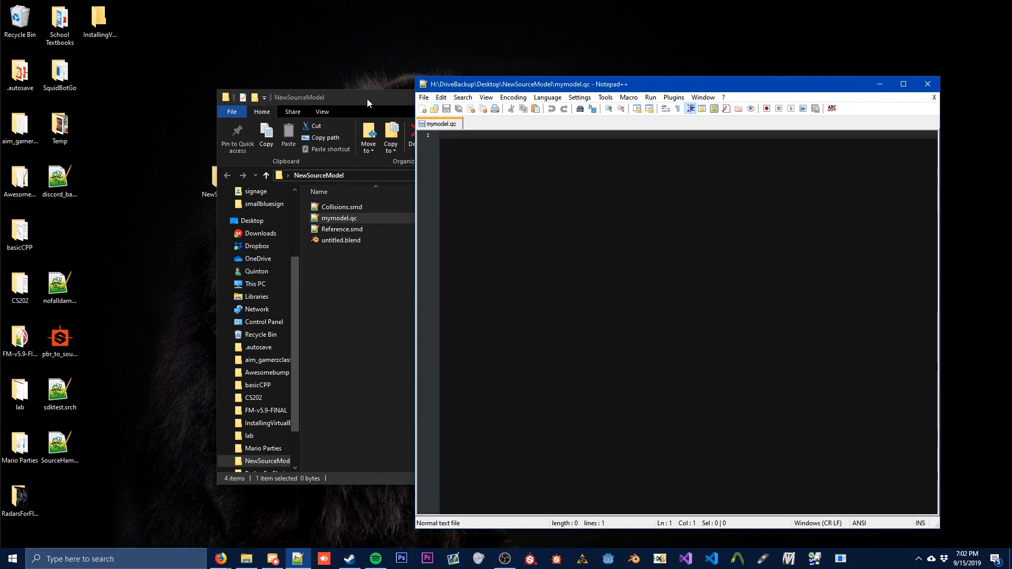
drag(367, 99, 267, 89)
drag(793, 87, 724, 78)
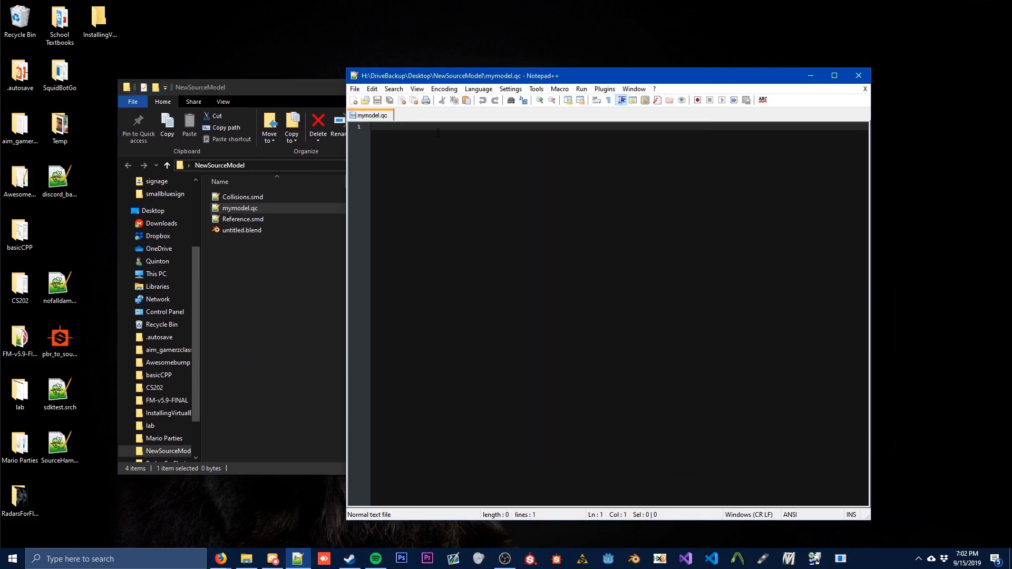
text($modelname)
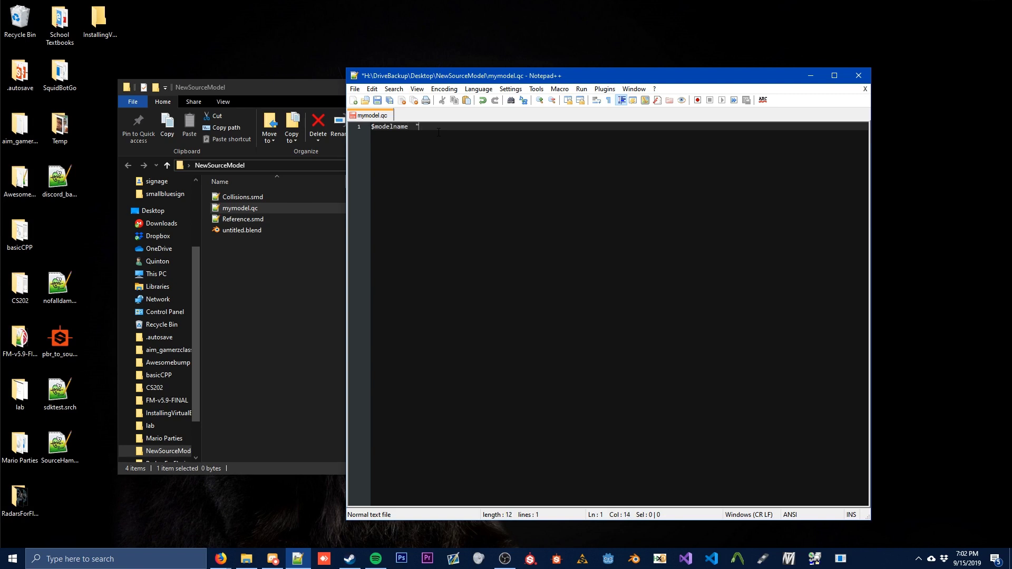
text("tutorial)
text(/mymodel.mdl)
key(Return)
Add the second line $body mybody "Reference.smd" and start a third line
text($)
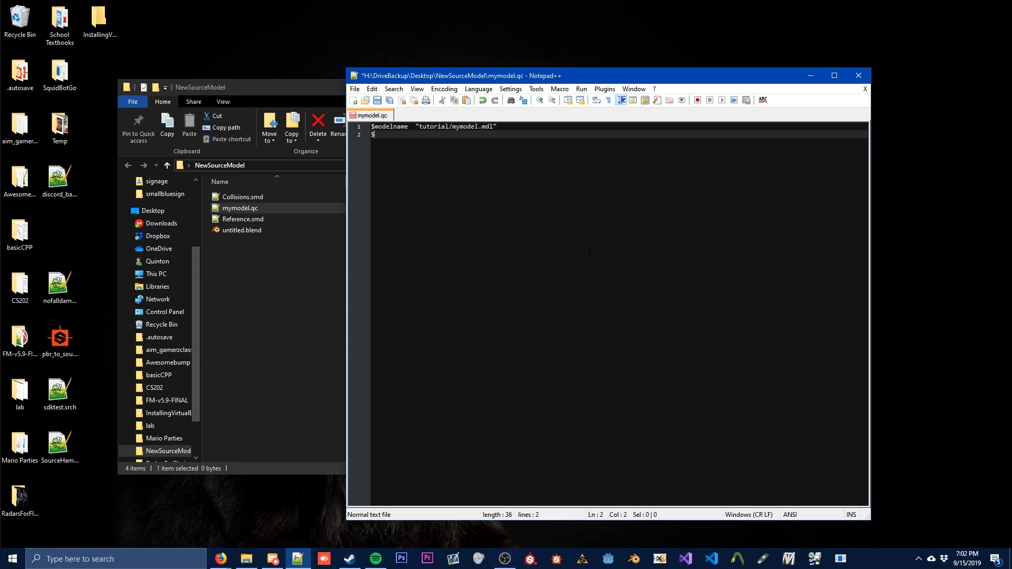
text(body mybody)
text("Reference.smd")
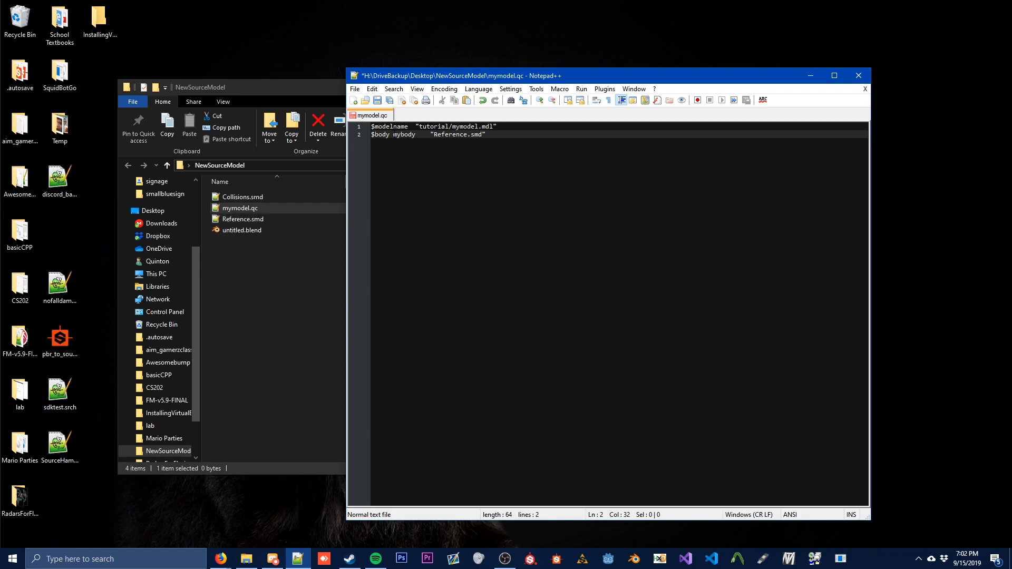
double_click(394, 135)
drag(422, 135, 394, 135)
click(394, 134)
double_click(401, 134)
click(391, 135)
drag(392, 134, 412, 135)
click(529, 135)
key(Return)
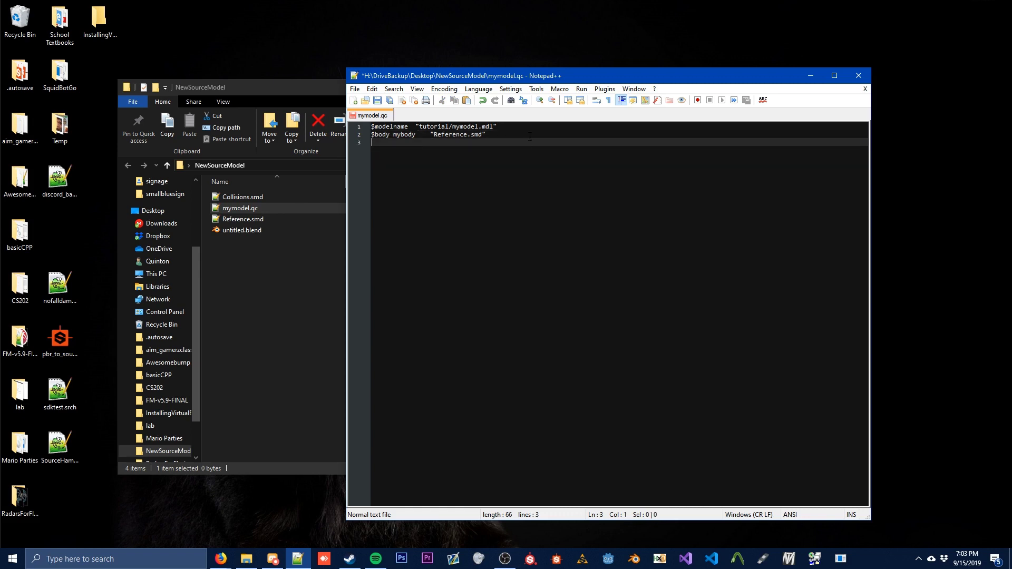
Add a $staticprop line and a tab-aligned $surfaceprop "metal" line
text($staticprop)
key(Return)
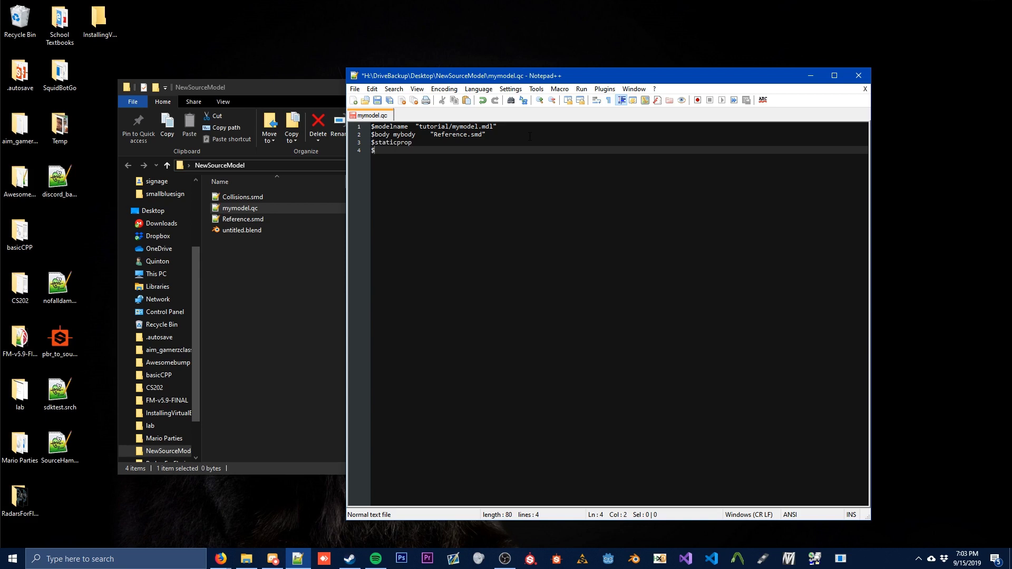
text(surfaceprop)
text(")
key(BackSpace)
text(metal")
key(Left)
key(Tab)
Add the $cdmaterials "models/tutorial" line on line 5
key(Return)
text($)
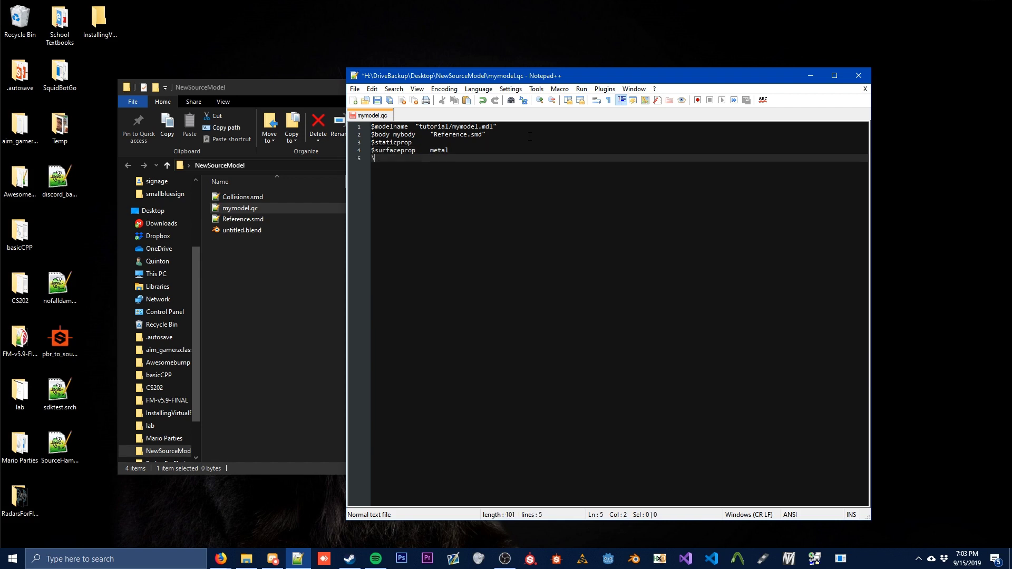
text($)
text(cdmaterials)
text("models/tutorial)
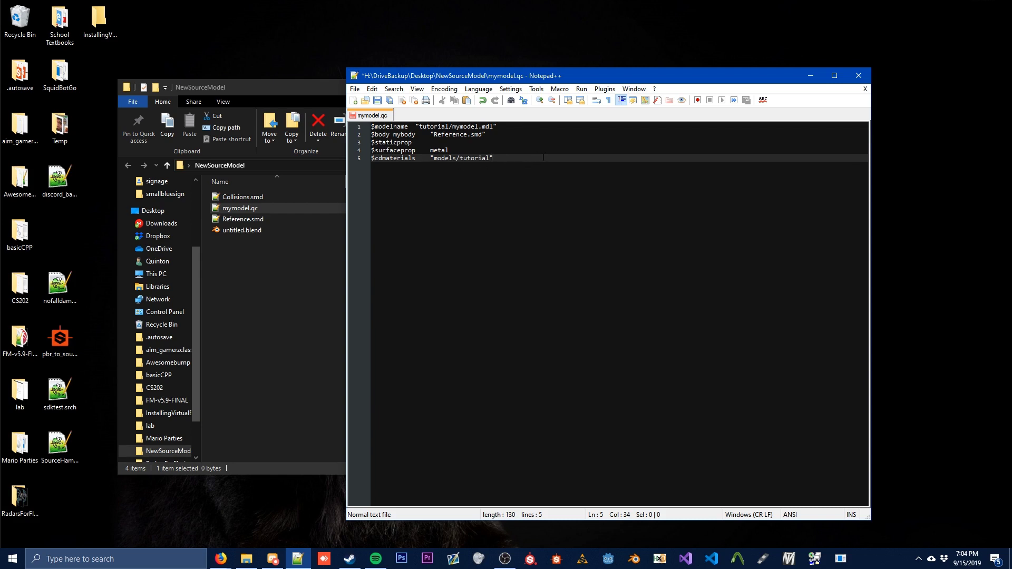
After a blank line, add $sequence idle "Reference.smd"
key(Return)
key(Return)
text($)
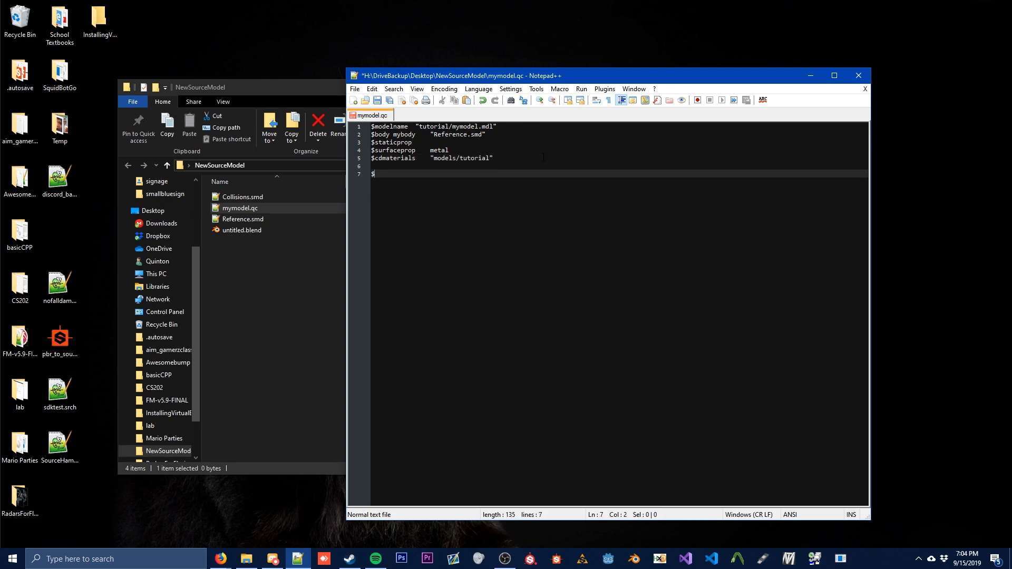
text(sequence idle)
text("Reference.smd)
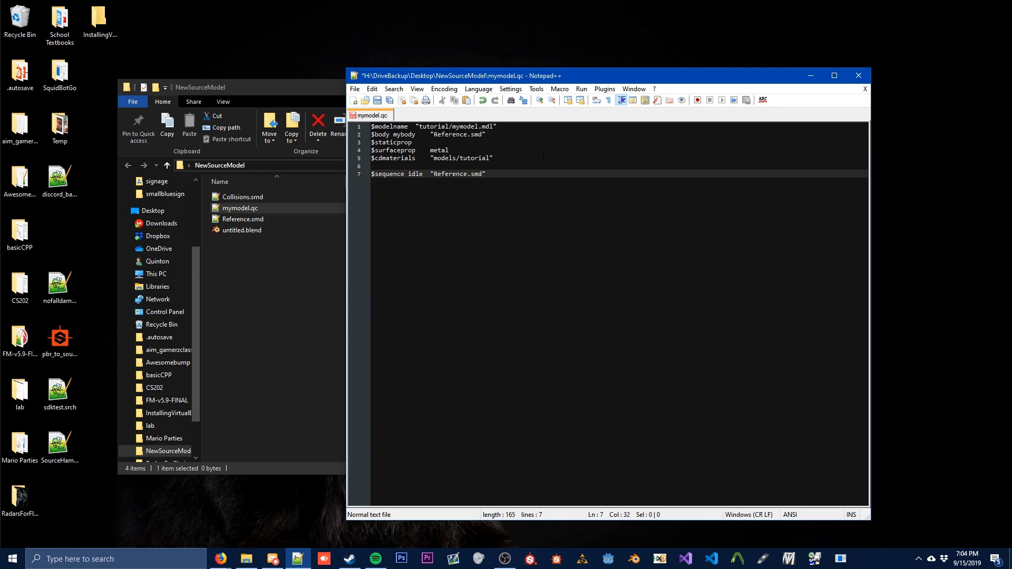
text(")
key(Return)
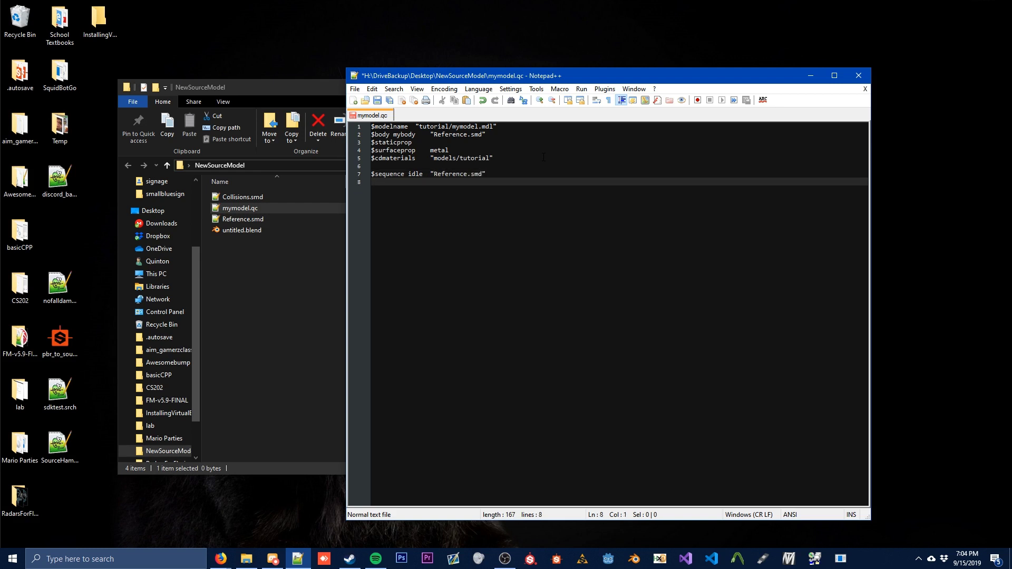
Add $collisionmodel "Collisions.smd" { $concave }, then save and close mymodel.qc
text($collisionmodel)
text(ollisions)
key(BackSpace)
key(BackSpace)
key(BackSpace)
key(BackSpace)
key(BackSpace)
key(BackSpace)
text(ision)
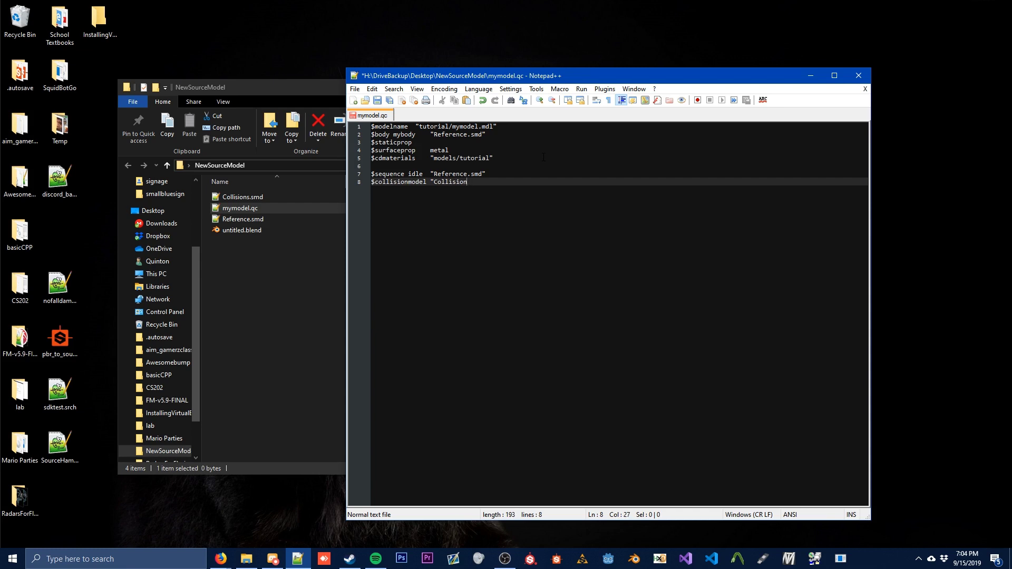
text(s.smd" { $concave)
key(ctrl+s)
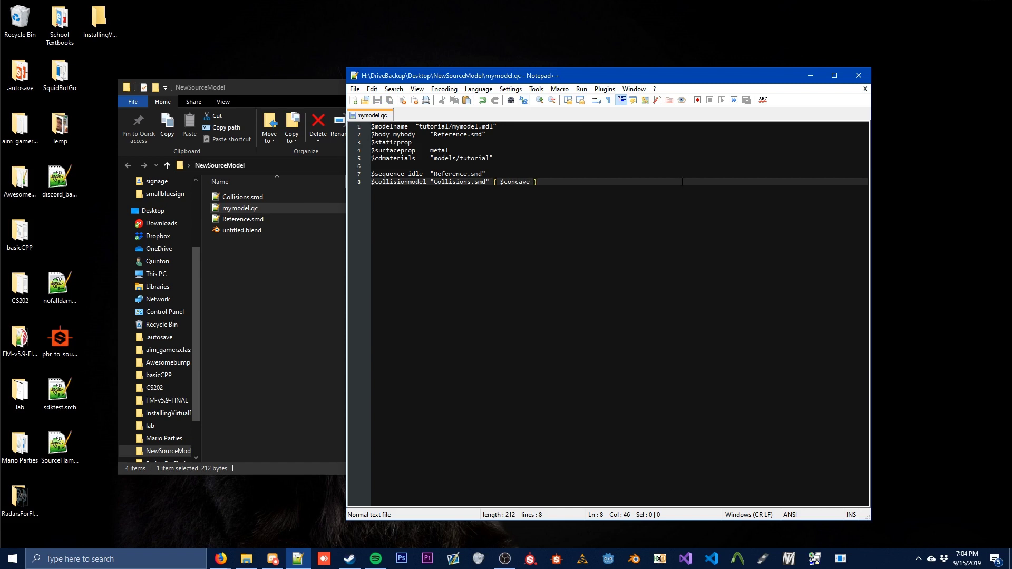
click(858, 75)
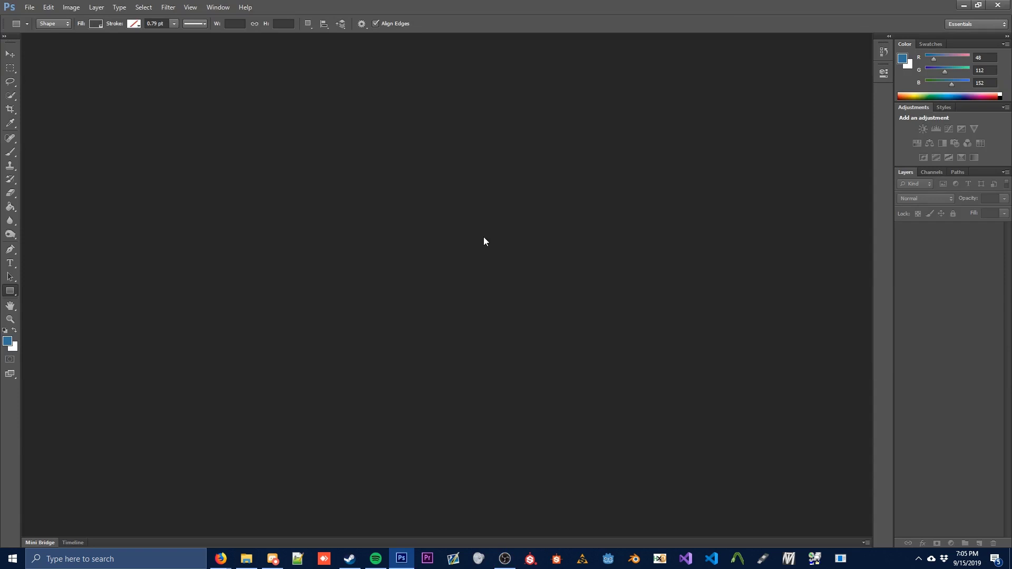
Create a new 1024 x 1024 transparent image
click(29, 7)
click(31, 16)
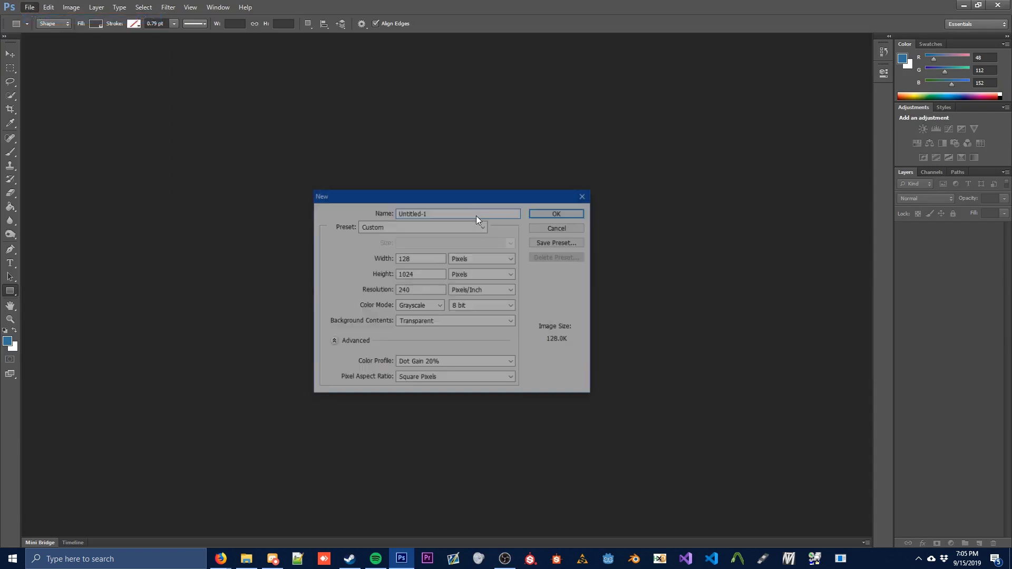
double_click(442, 257)
text(1024)
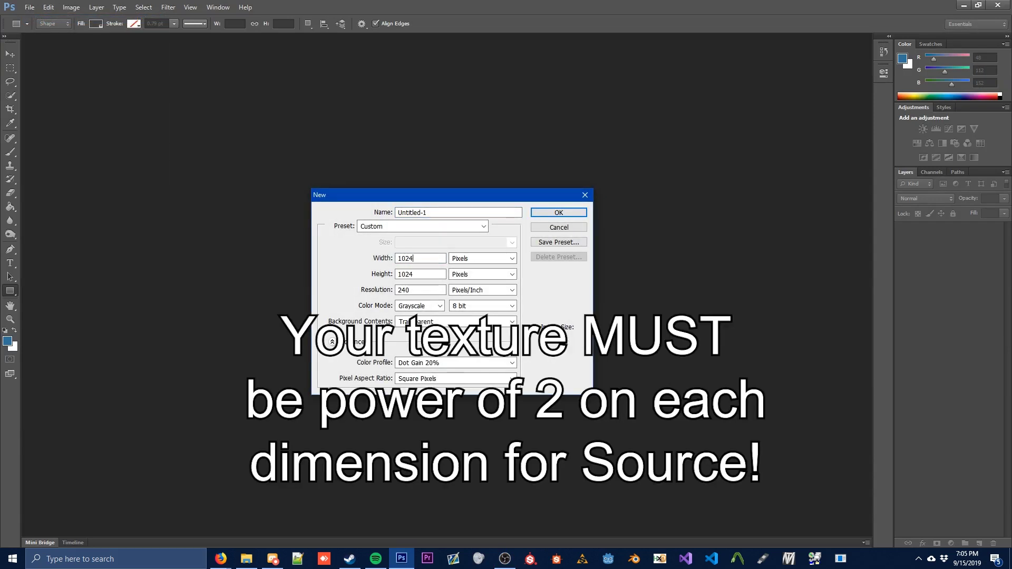
key(Return)
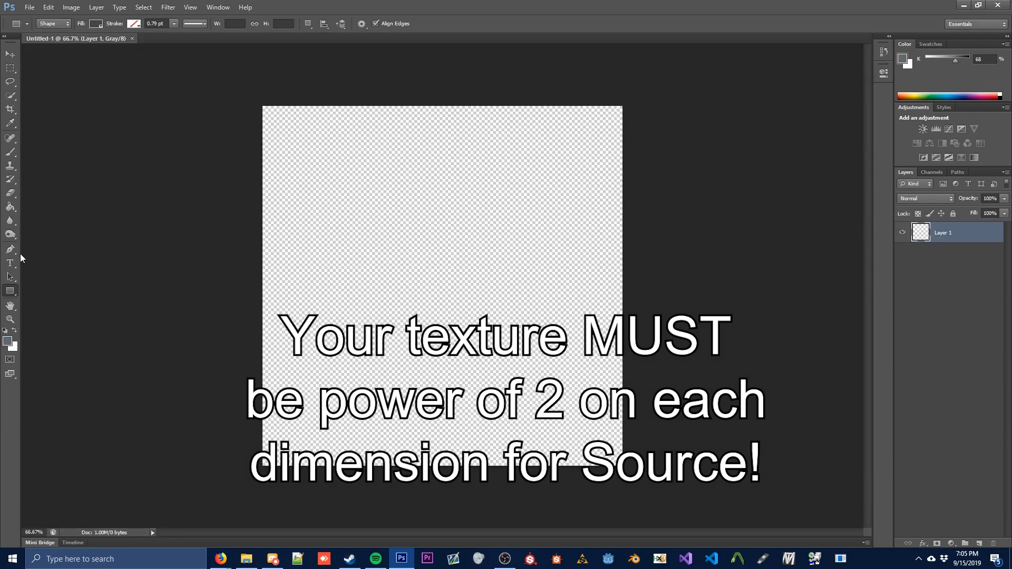
Set a blue foreground colour and draw a rectangle across the whole canvas
right_click(11, 290)
click(7, 341)
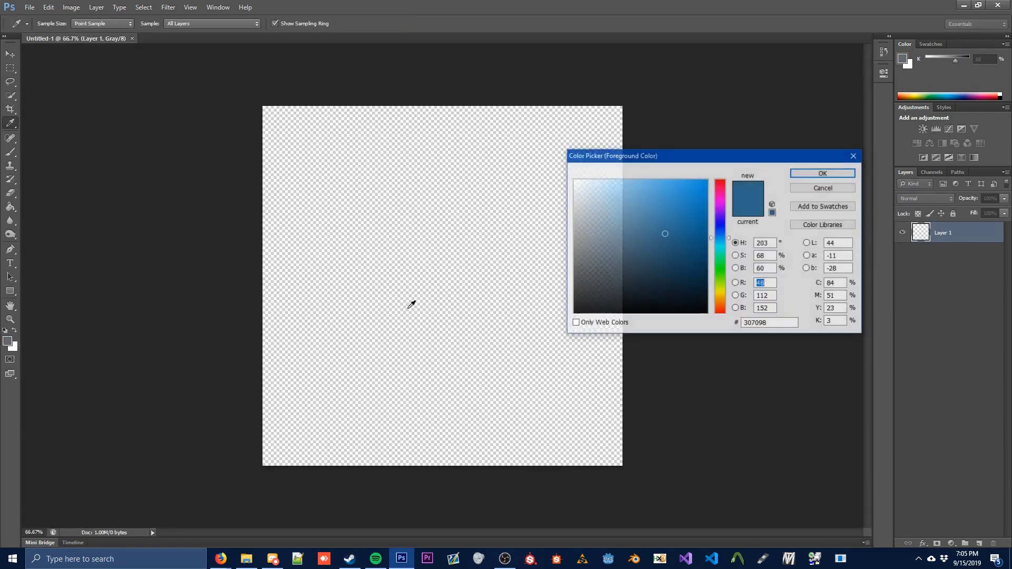
text(049cfc)
click(822, 173)
drag(214, 70, 684, 489)
key(ctrl+e)
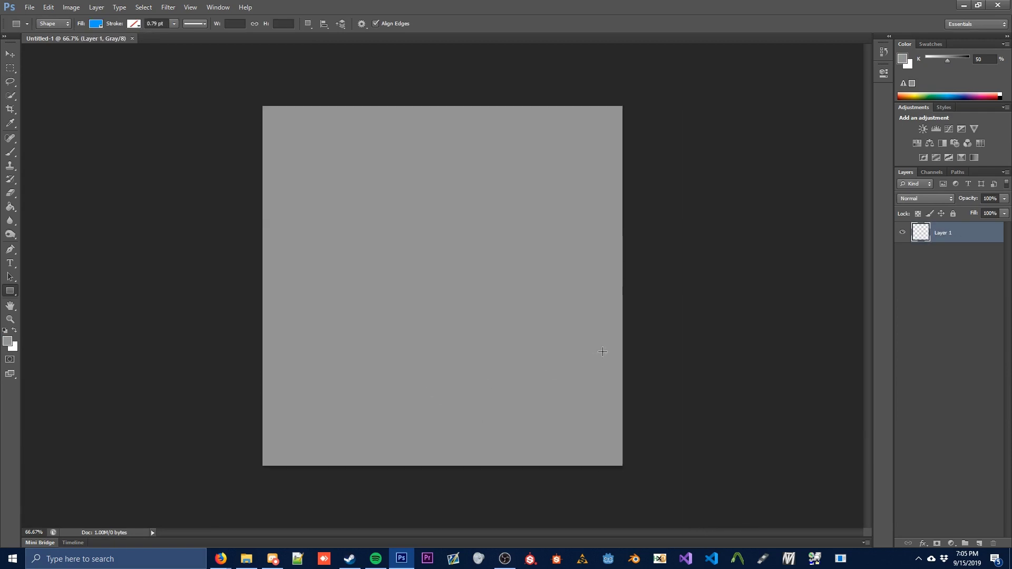
Convert the document to RGB Color and redraw the blue rectangle covering the canvas
right_click(98, 41)
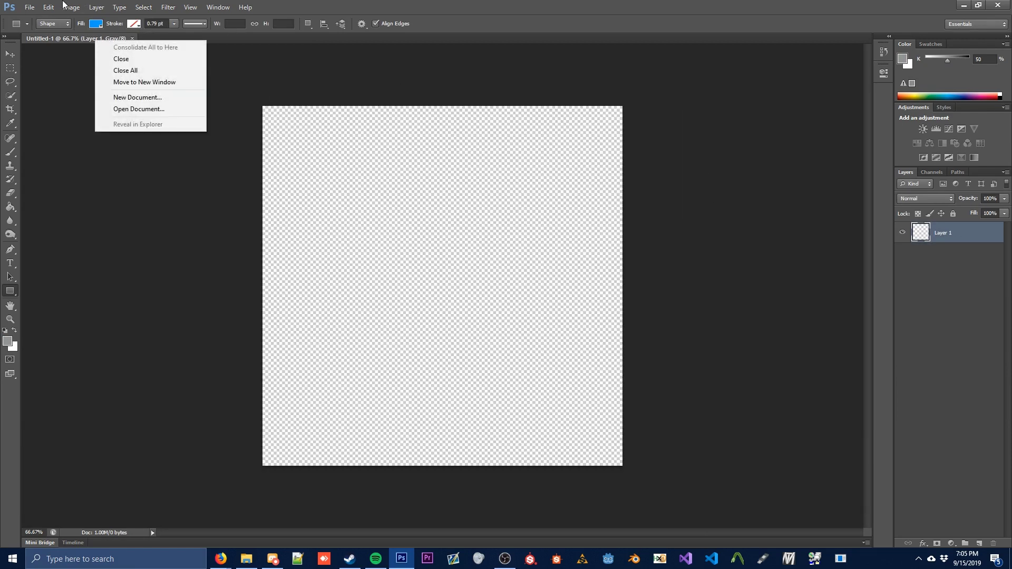
click(68, 6)
mouse_move(84, 18)
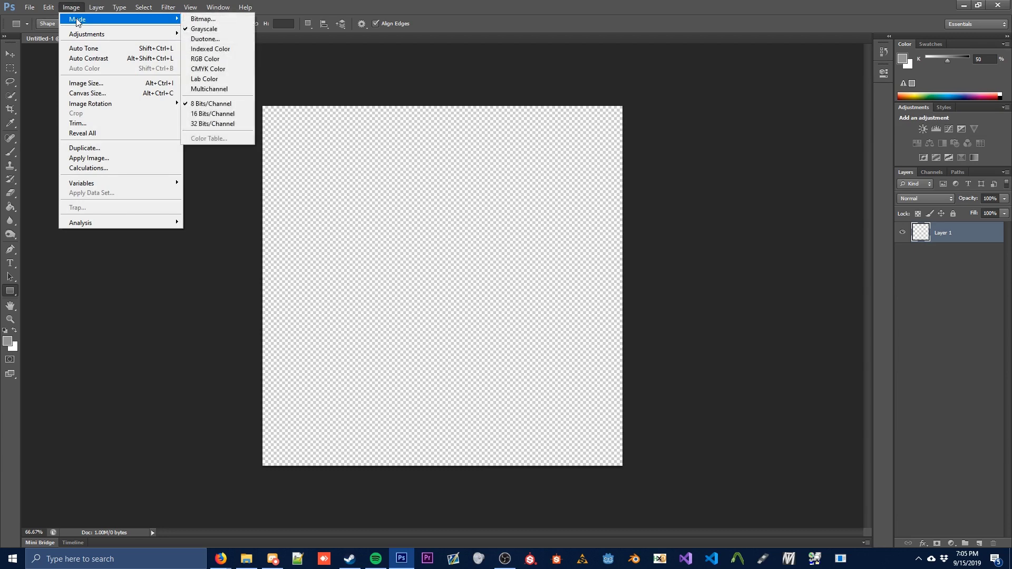
click(211, 58)
drag(235, 85, 697, 436)
key(ctrl+z)
drag(210, 67, 648, 485)
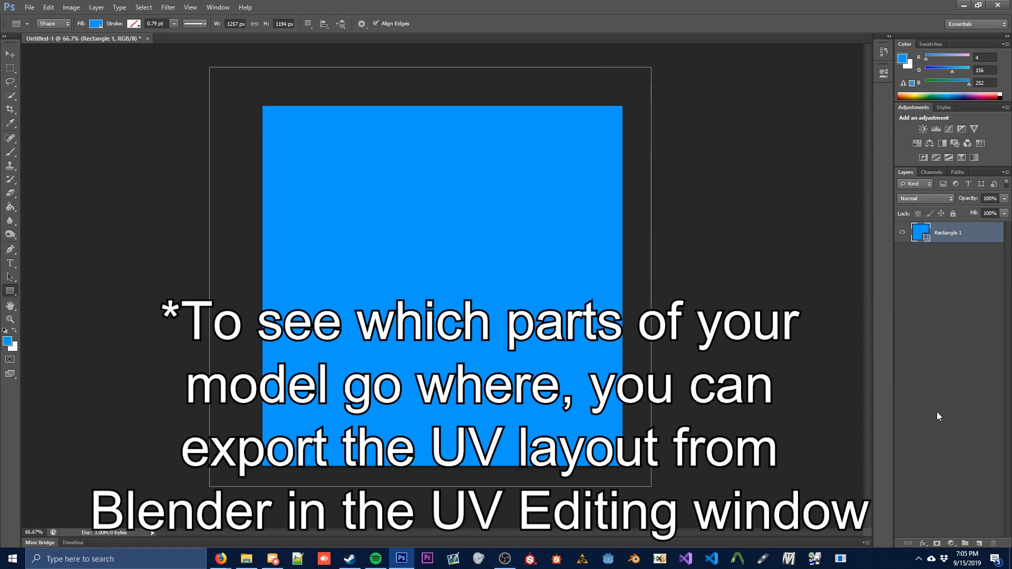
Switch to the Brush tool with a red foreground colour
click(862, 414)
key(Escape)
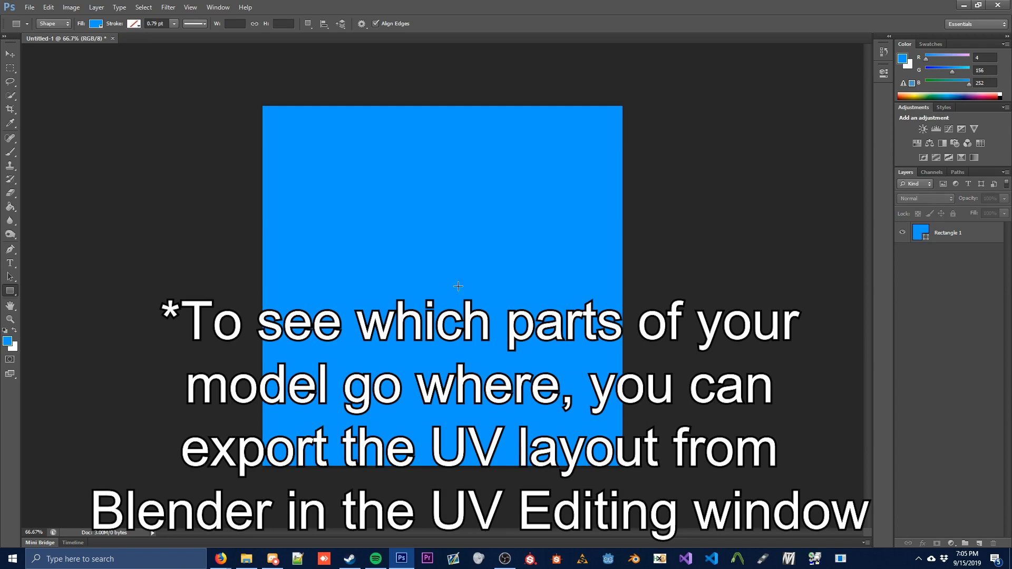
click(10, 156)
click(8, 341)
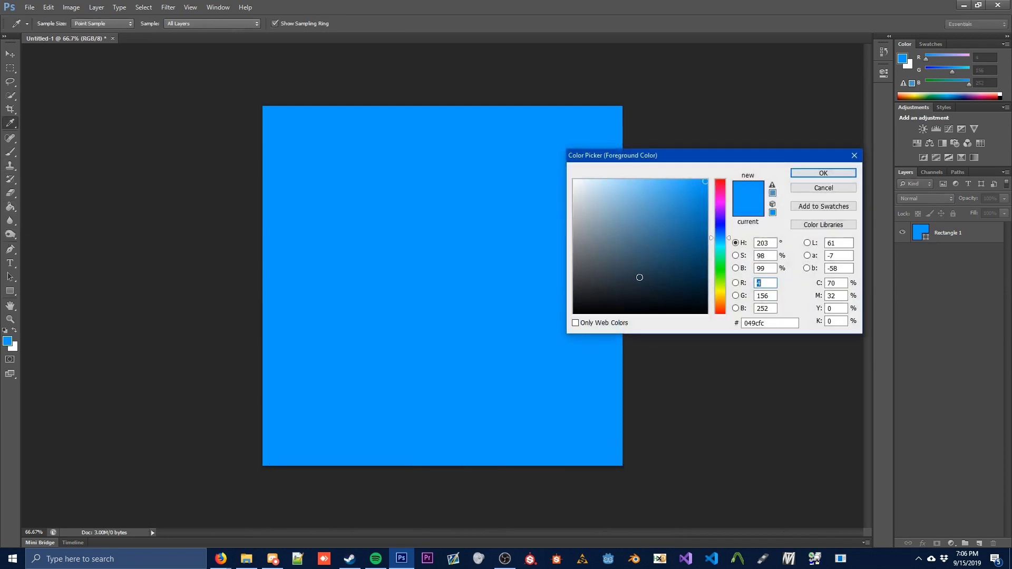
drag(723, 215, 720, 180)
click(695, 206)
click(823, 173)
Select the Rectangle 1 layer and rasterize it for painting
click(352, 215)
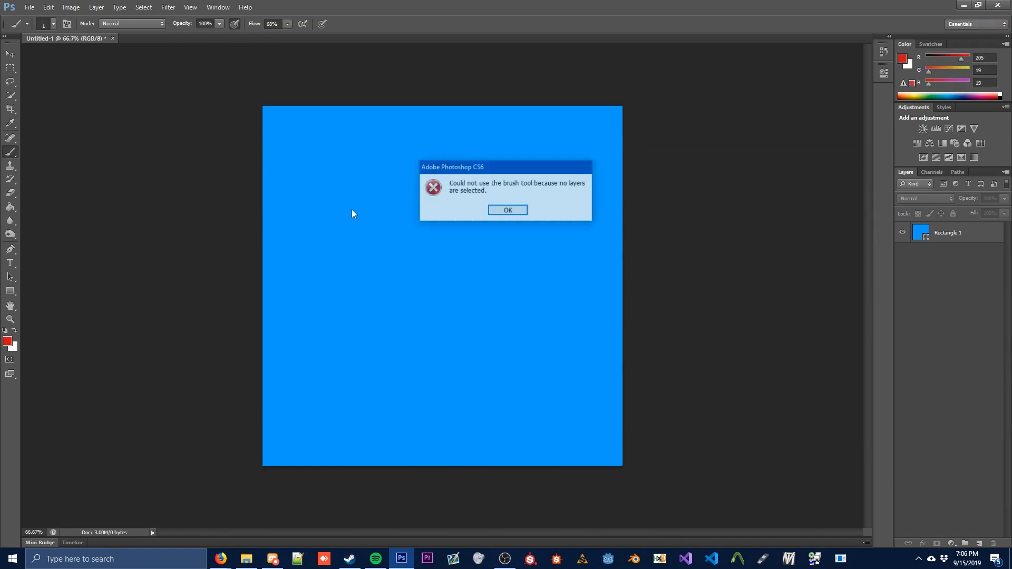
click(496, 213)
click(946, 232)
click(335, 214)
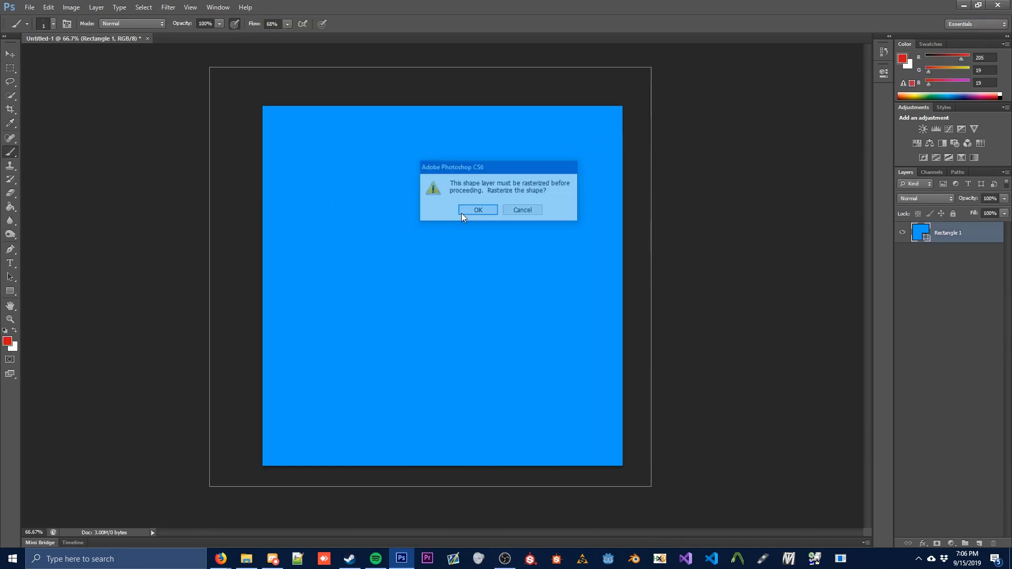
click(476, 210)
drag(314, 230, 428, 232)
key(ctrl+z)
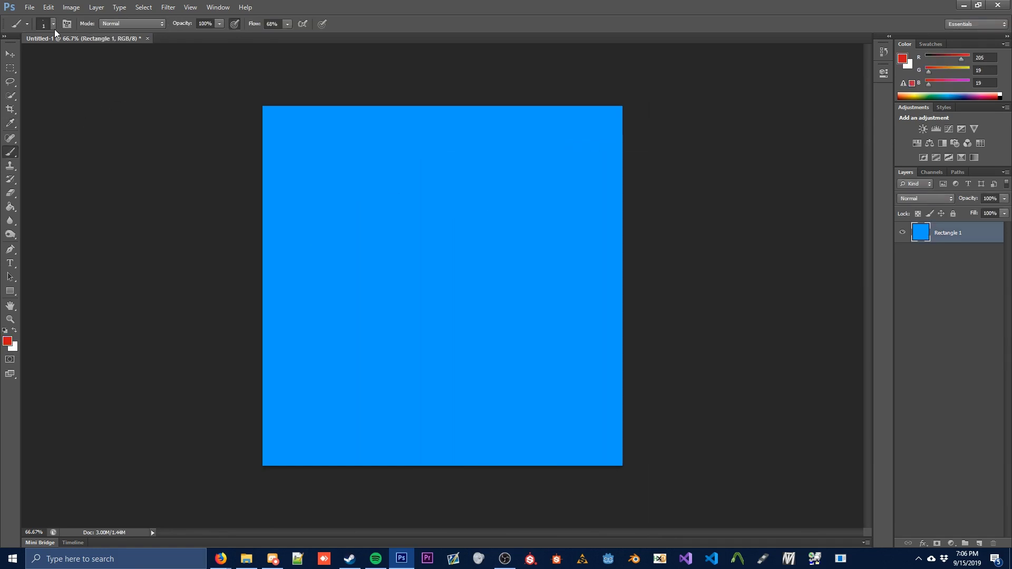
Set the brush to 72 px and paint several red wavy strokes across the blue square
click(47, 28)
click(42, 58)
drag(42, 61, 47, 58)
click(340, 113)
mouse_move(303, 226)
mouse_down()
mouse_move(535, 211)
mouse_move(622, 224)
mouse_up()
mouse_move(324, 308)
mouse_down()
mouse_move(317, 343)
mouse_move(633, 369)
mouse_up()
mouse_move(378, 151)
mouse_down()
mouse_move(425, 253)
mouse_move(342, 435)
mouse_up()
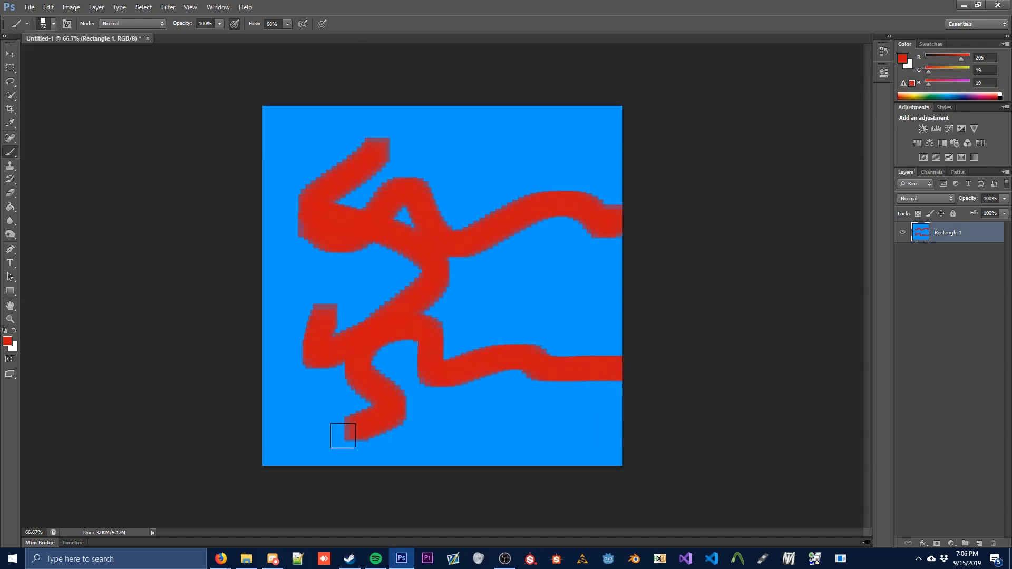
mouse_move(476, 214)
mouse_down()
mouse_move(569, 343)
mouse_move(498, 453)
mouse_up()
drag(357, 366, 359, 366)
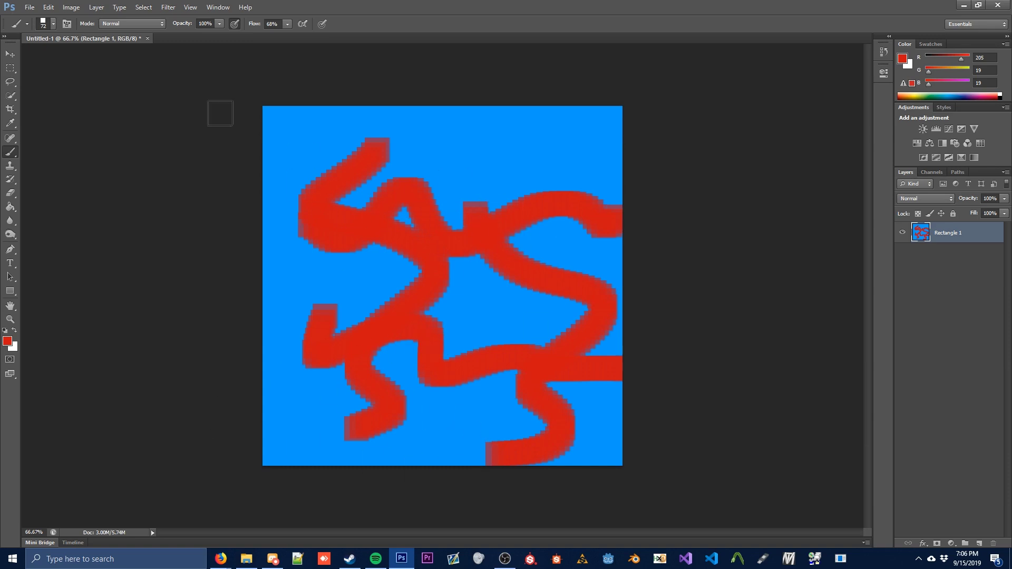
click(30, 7)
In Save As, choose the PNG format and switch the location to the Desktop
click(59, 133)
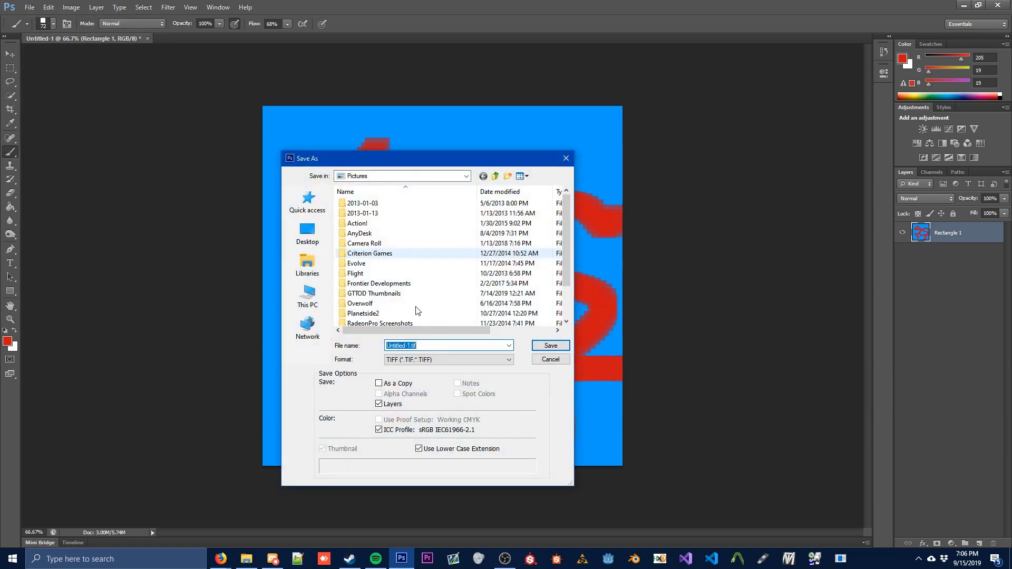
click(422, 359)
click(425, 487)
click(307, 232)
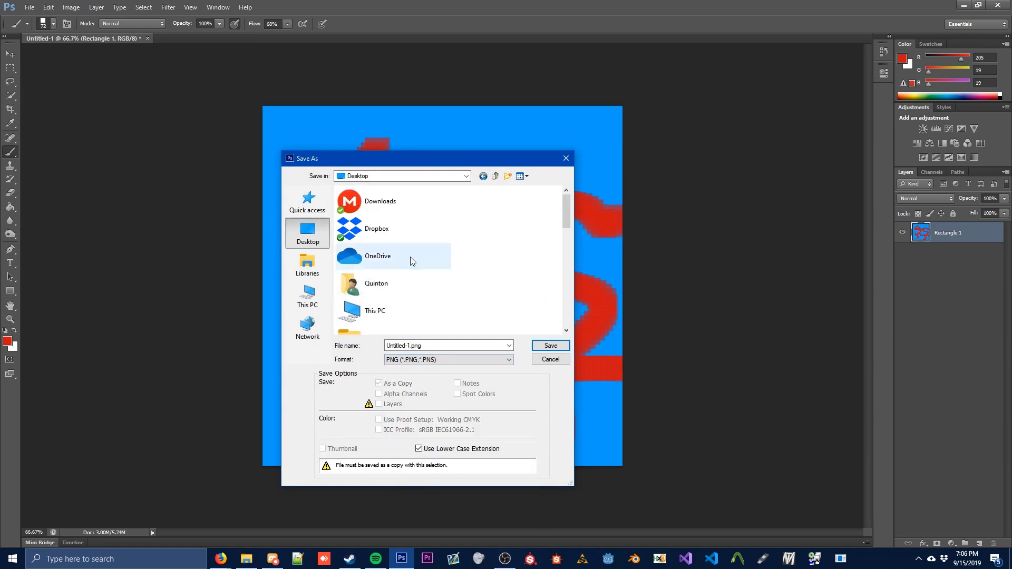
scroll(410, 263, down, 5)
scroll(413, 289, down, 5)
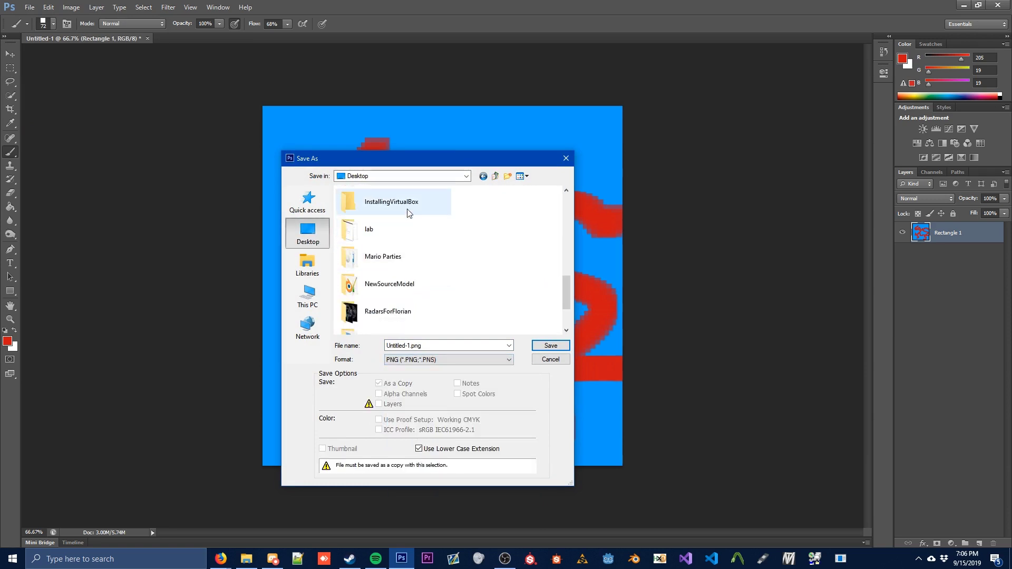
scroll(388, 268, up, 5)
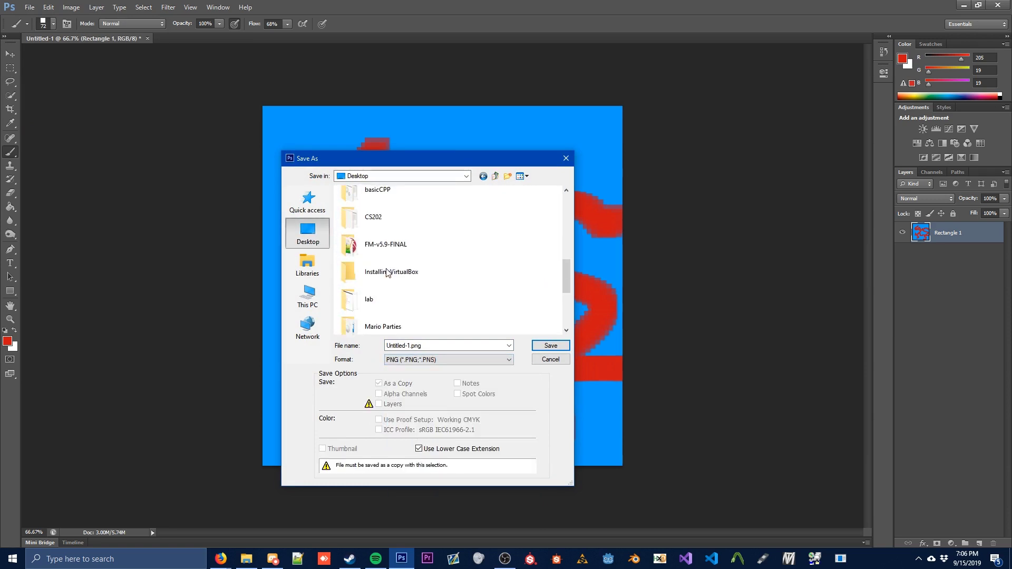
scroll(389, 271, down, 2)
Save the image as texture.png in NewSourceModel, accepting the PNG options
double_click(389, 278)
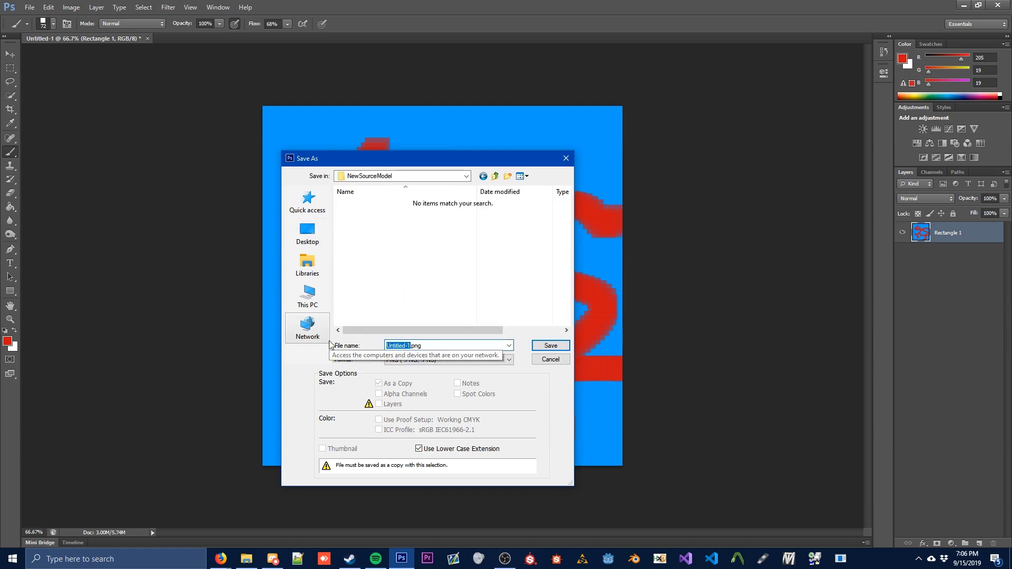
text(test)
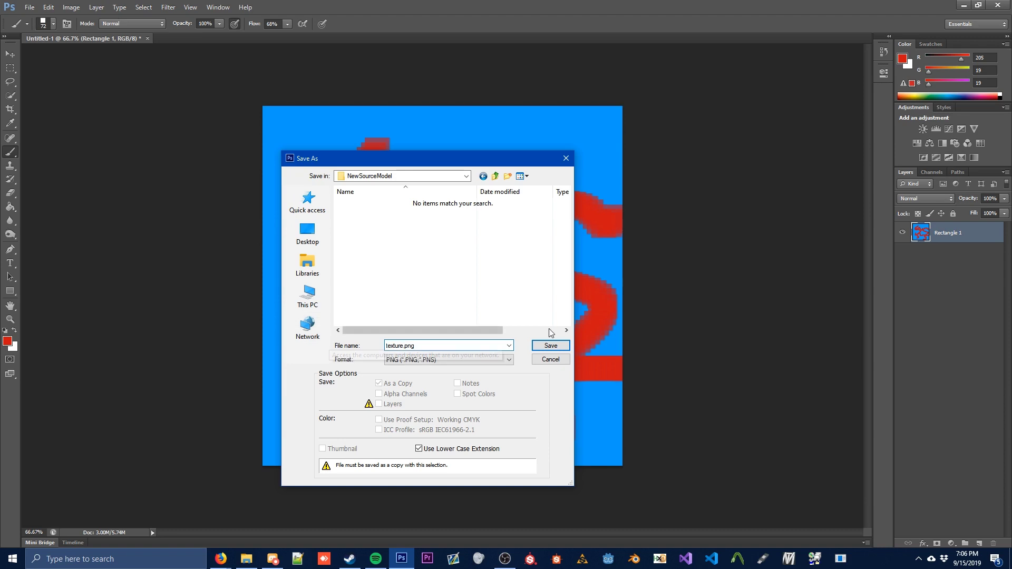
click(560, 345)
click(545, 176)
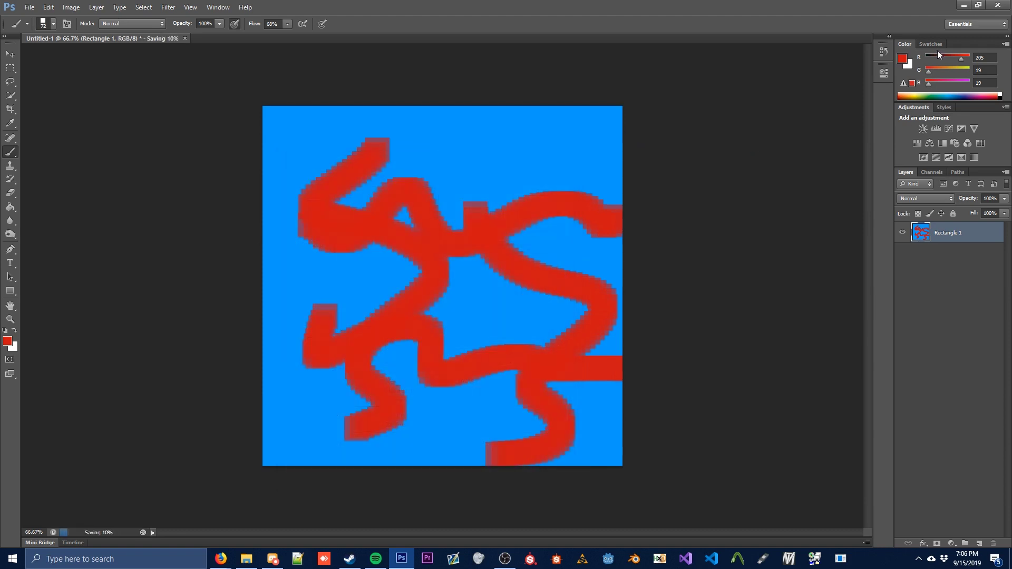
click(963, 5)
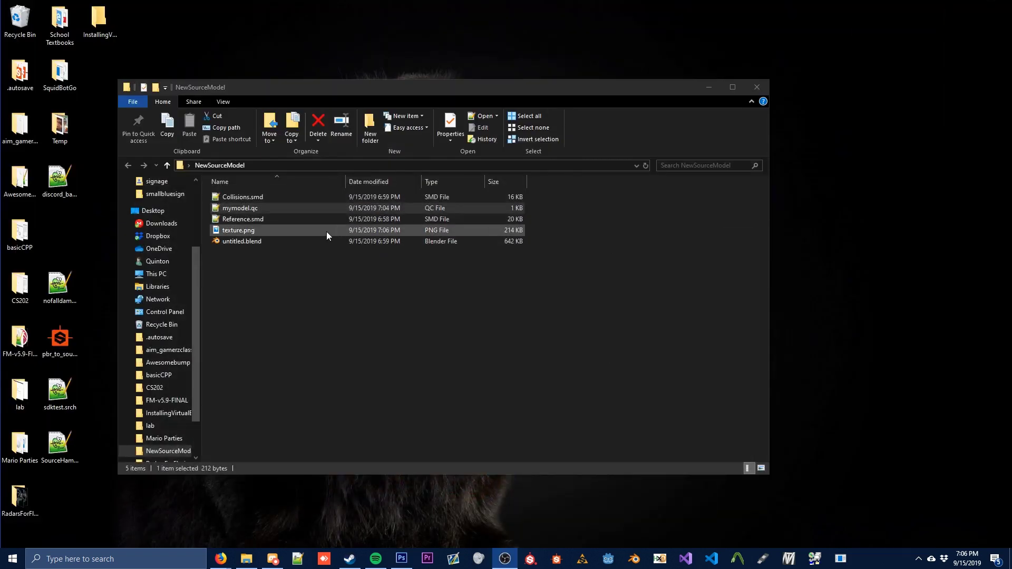
Select texture.png in the NewSourceModel folder
click(327, 230)
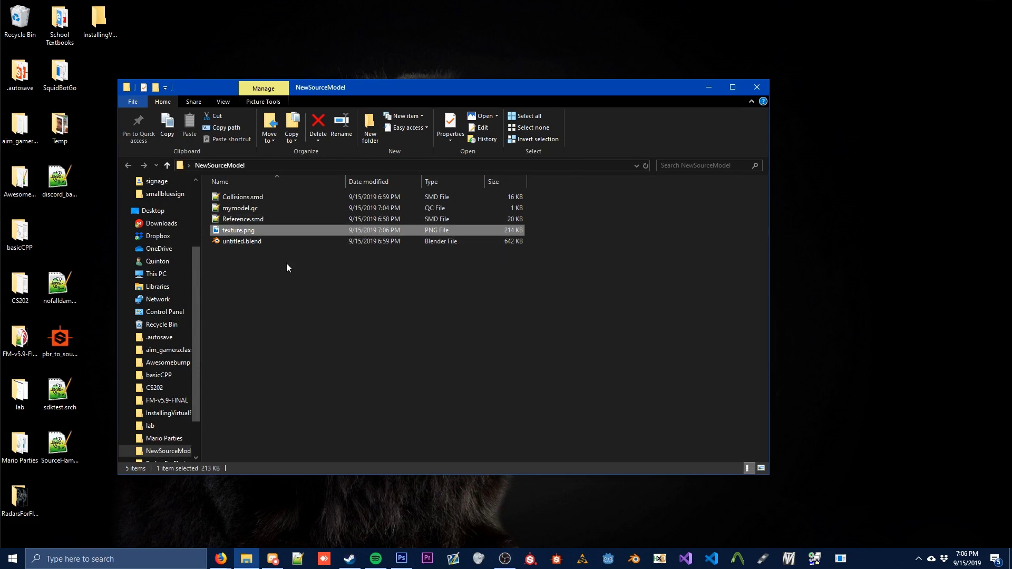
double_click(267, 219)
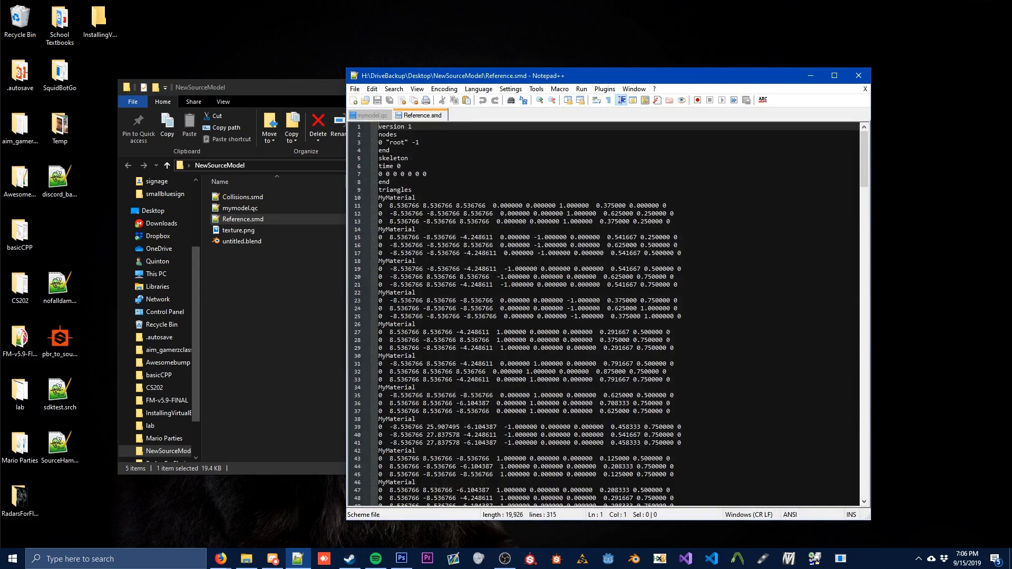
double_click(390, 197)
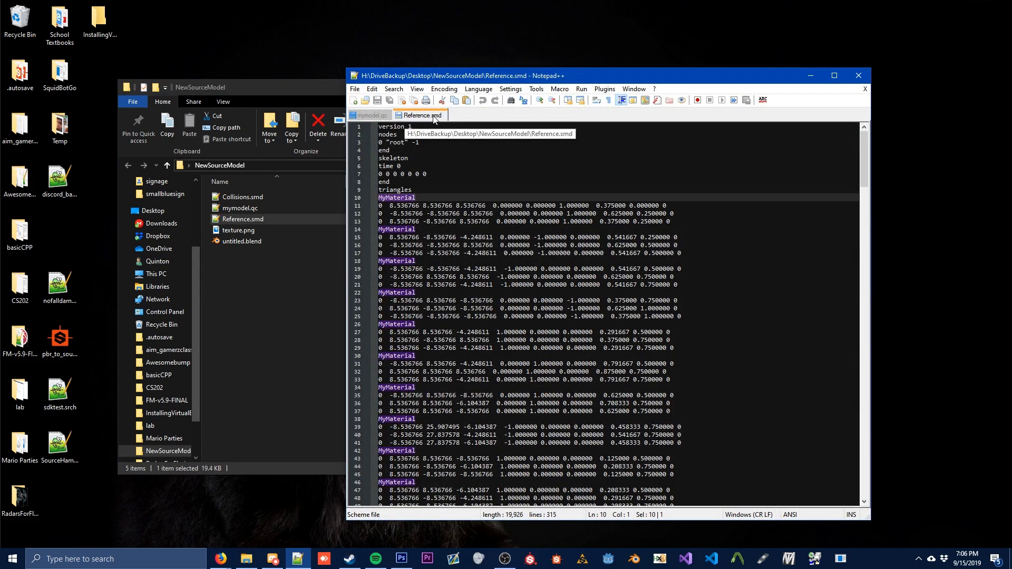
double_click(423, 197)
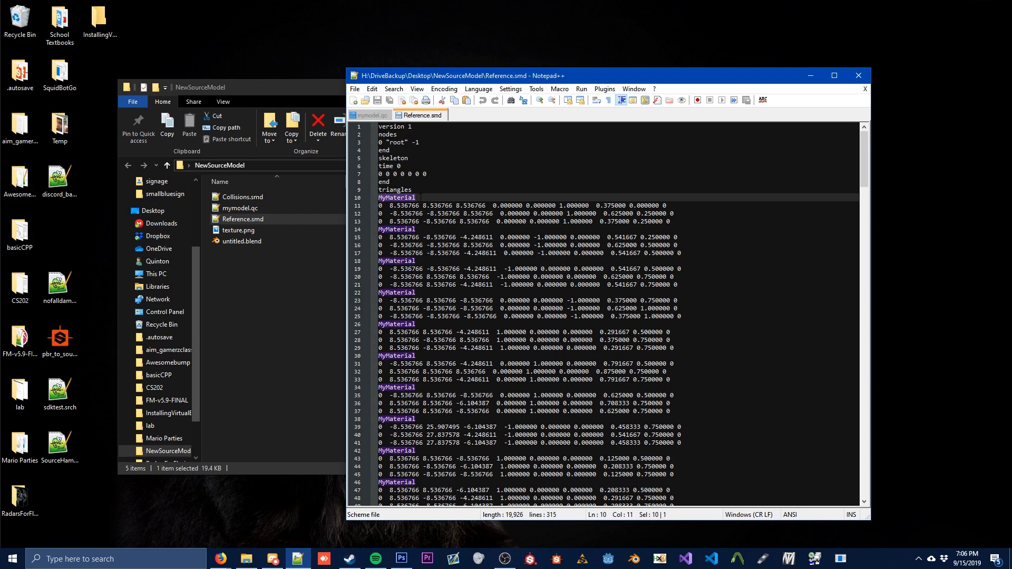
click(858, 75)
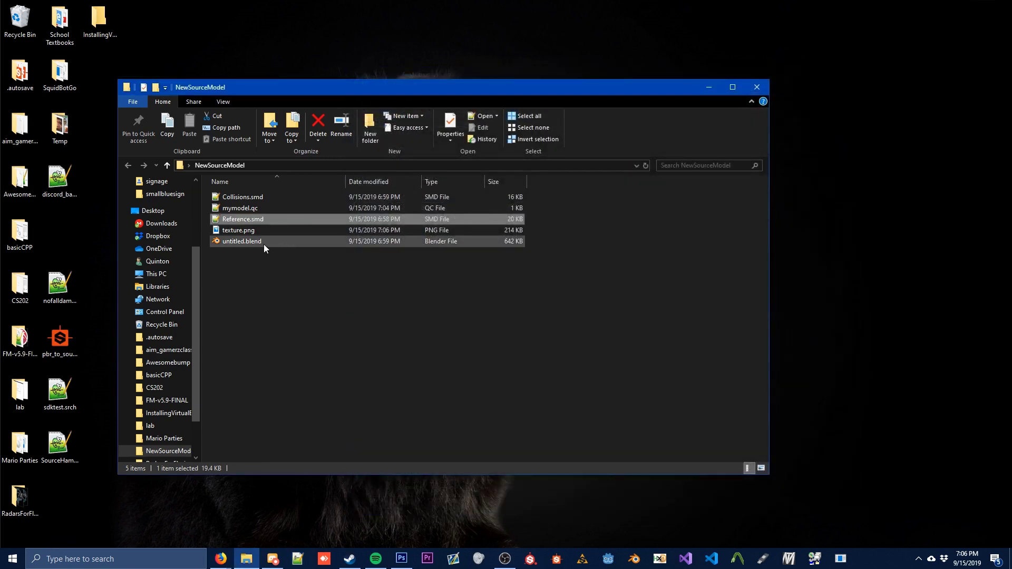
Rename texture.png to MyMaterial.png
click(248, 231)
click(247, 233)
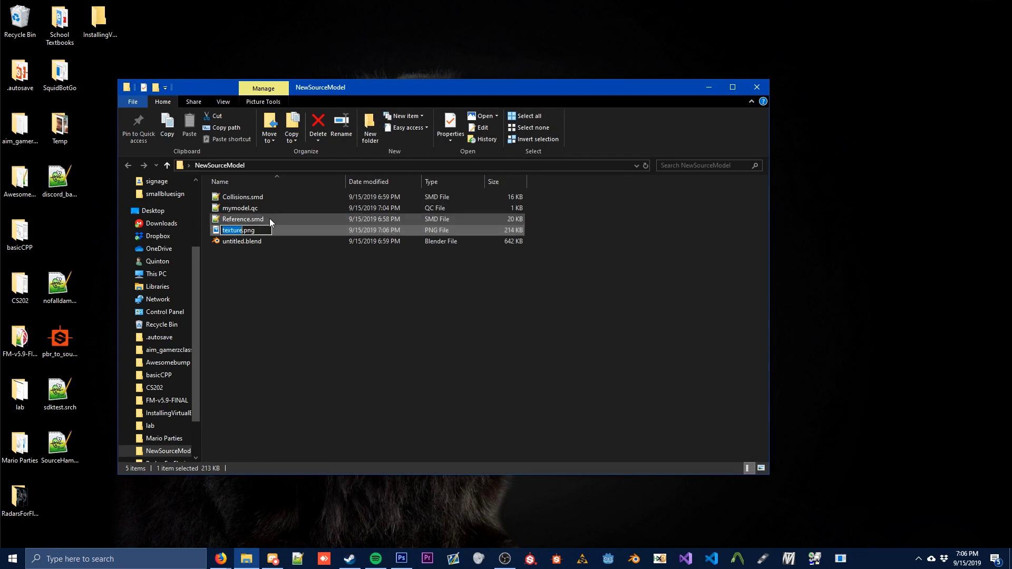
text(MyMaterials)
key(BackSpace)
key(Return)
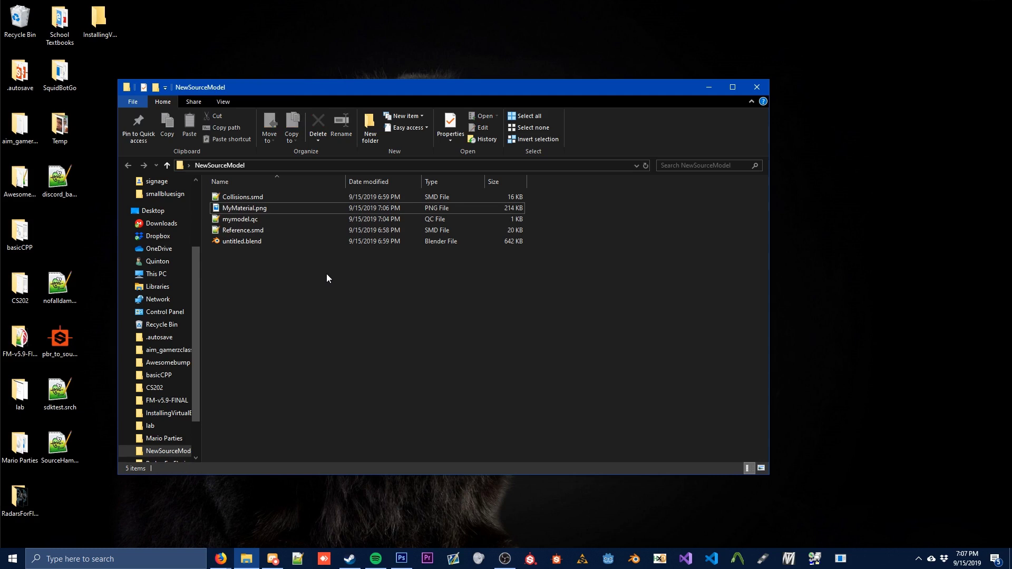
Return to File Explorer and launch VMT Editor from the taskbar
key(alt+Tab)
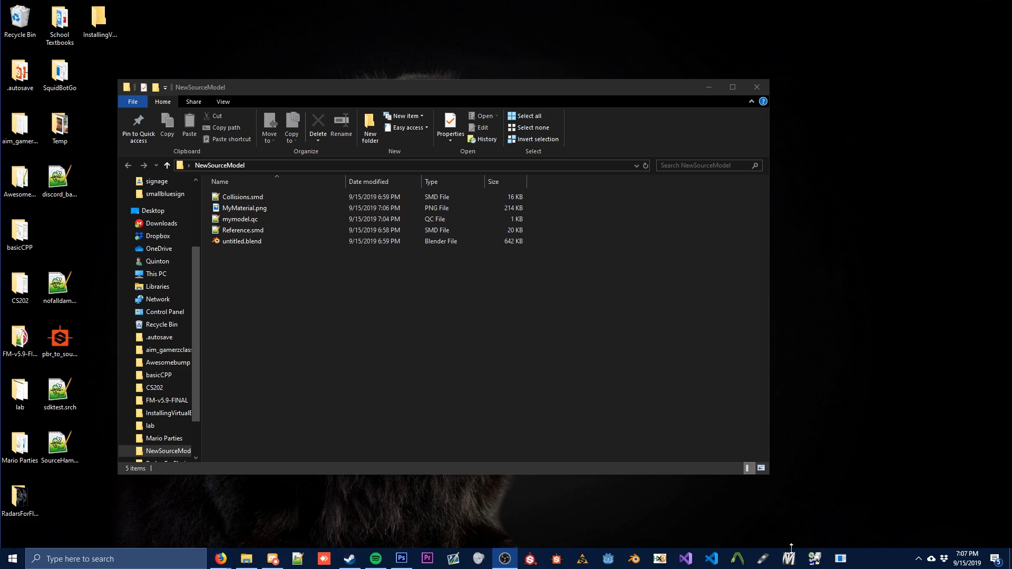
click(252, 209)
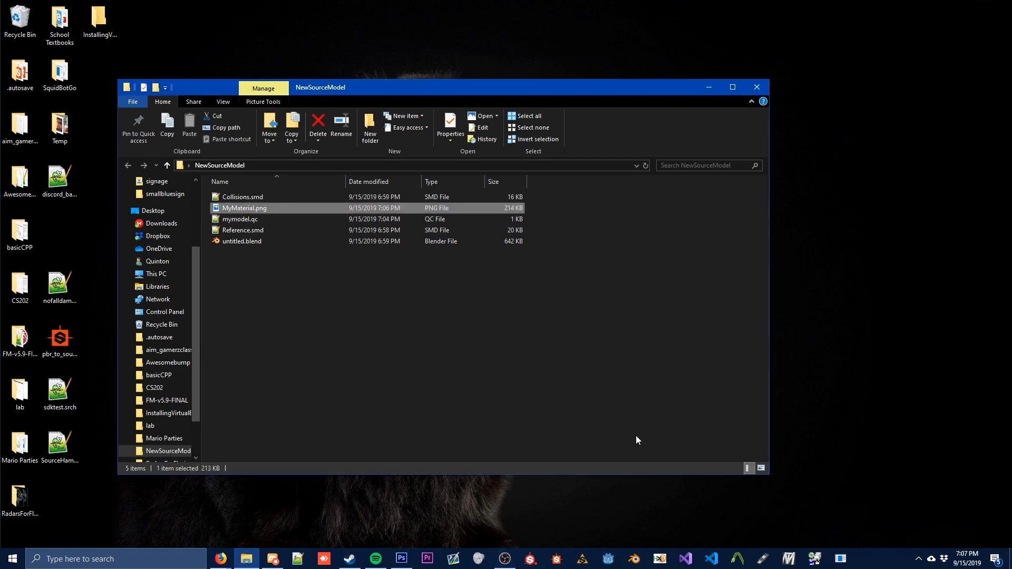
click(790, 559)
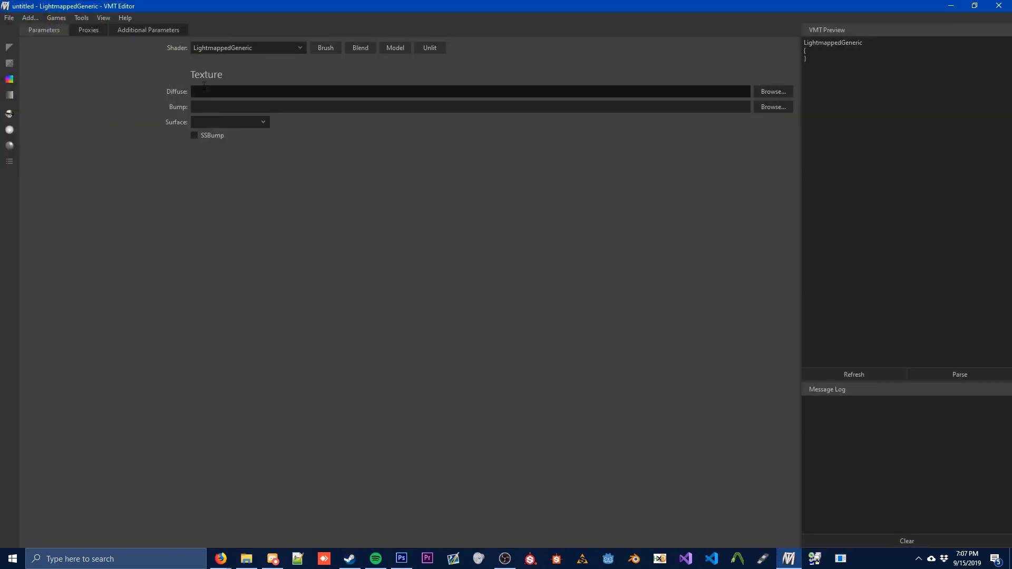
Set the shader to VertexLitGeneric and load NewSourceModel's MyMaterial.png as the diffuse texture
click(232, 50)
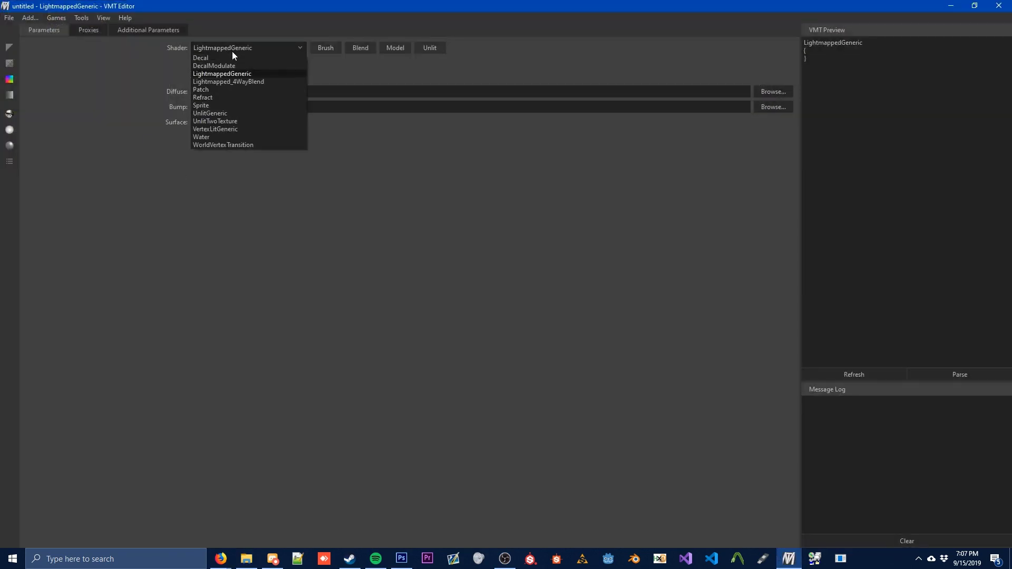
click(235, 136)
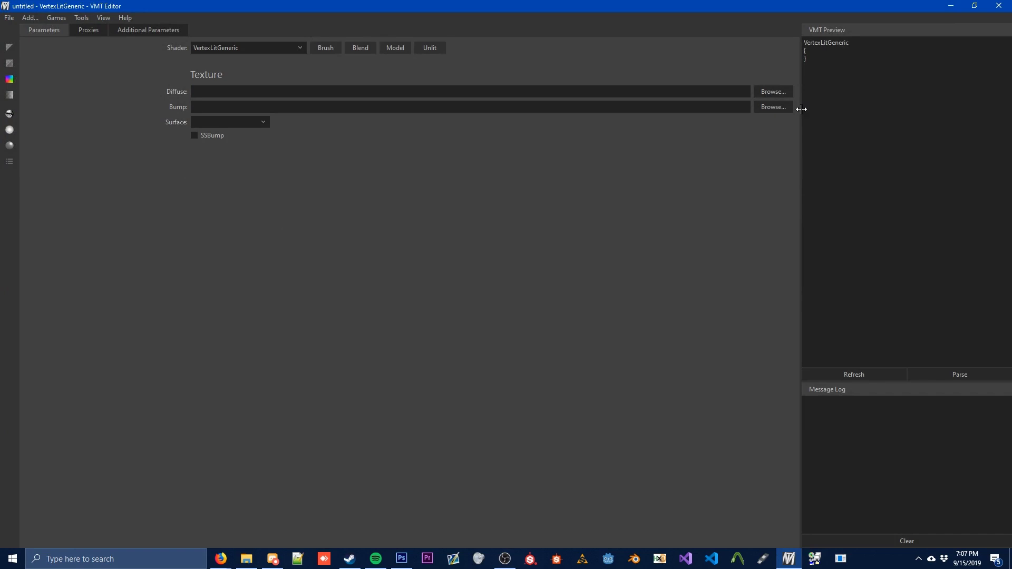
click(769, 90)
scroll(52, 128, up, 1)
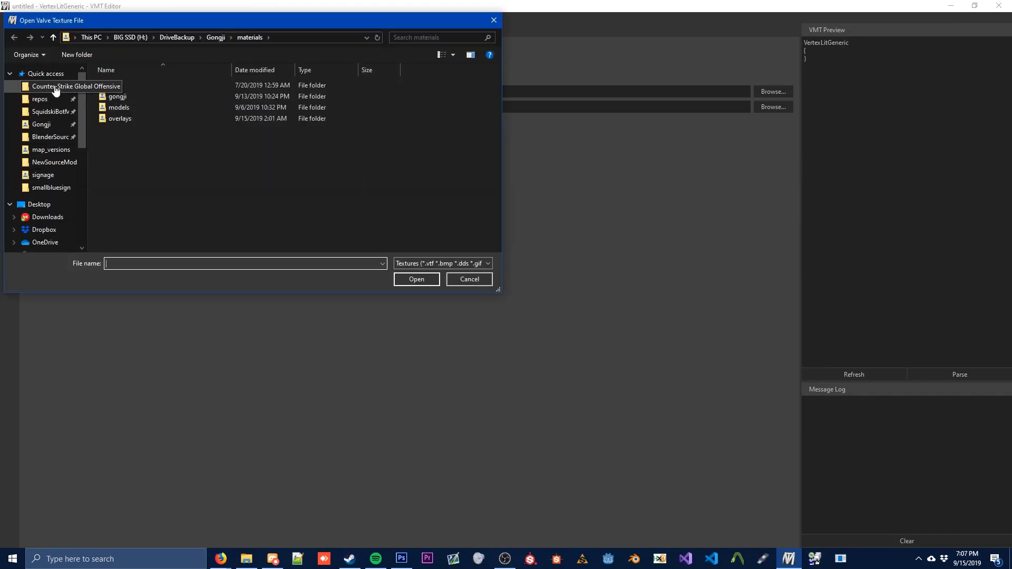
click(34, 204)
scroll(153, 168, down, 1)
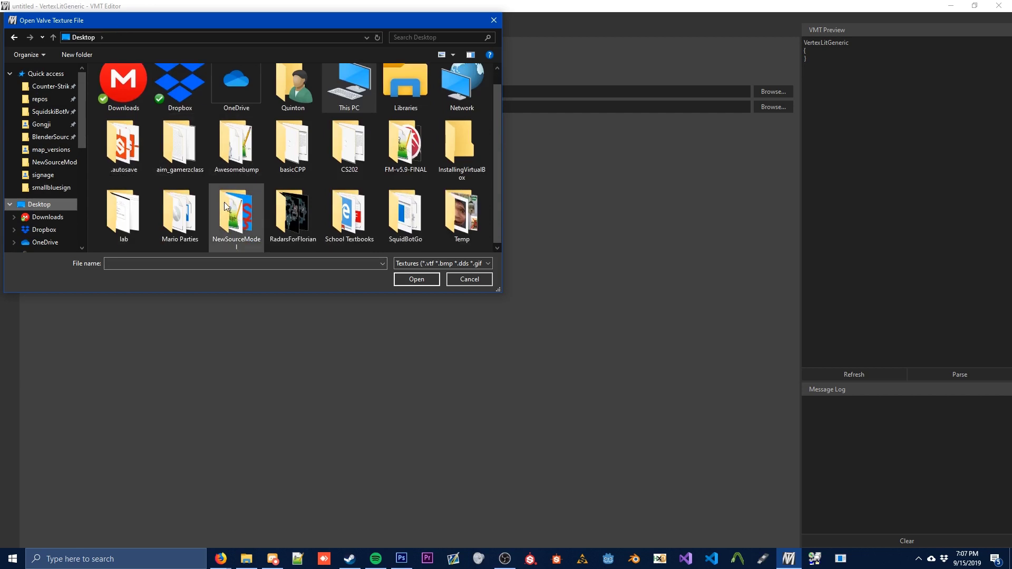
double_click(215, 219)
click(132, 112)
double_click(132, 112)
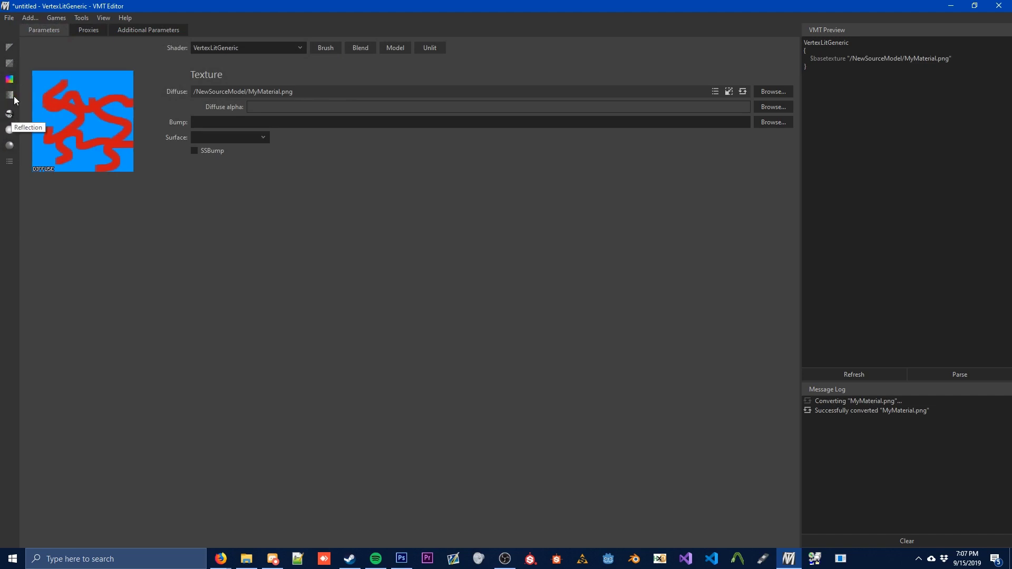
click(10, 80)
Set Color 2 to green [0.27 0.80 0.31]
mouse_move(319, 192)
mouse_down()
mouse_move(233, 188)
mouse_move(327, 186)
mouse_move(284, 207)
mouse_move(388, 213)
mouse_move(321, 200)
mouse_move(279, 210)
mouse_move(322, 208)
mouse_up()
click(400, 208)
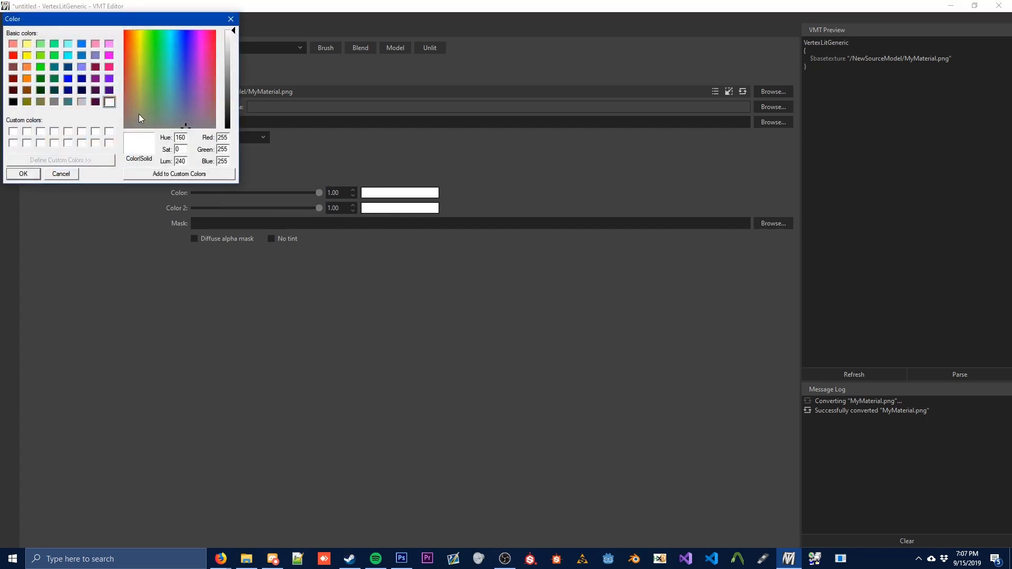
click(24, 174)
click(385, 208)
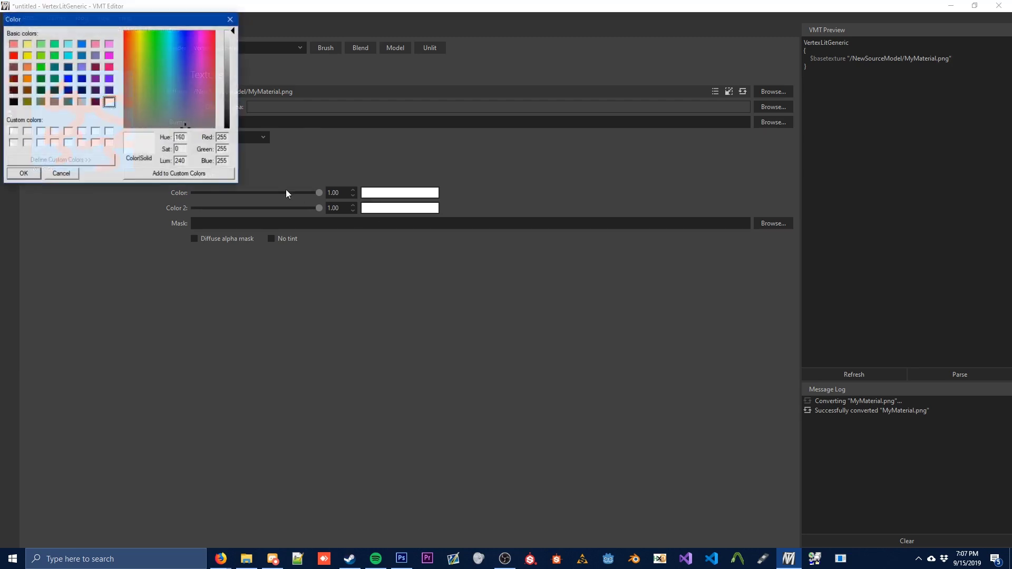
click(156, 73)
click(23, 173)
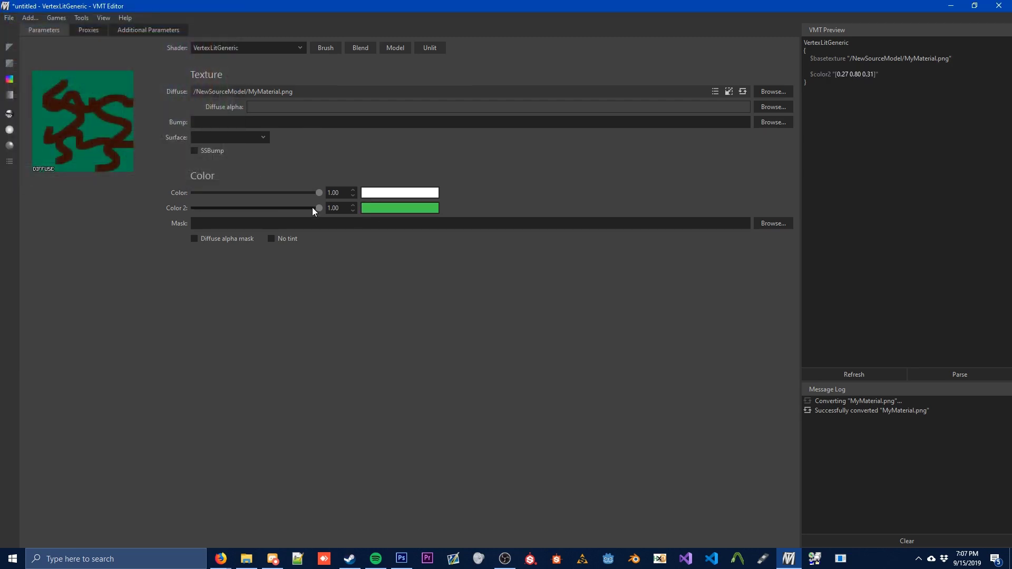
Set the main Color to a darkened yellow [0.82 0.78 0.05]
click(169, 94)
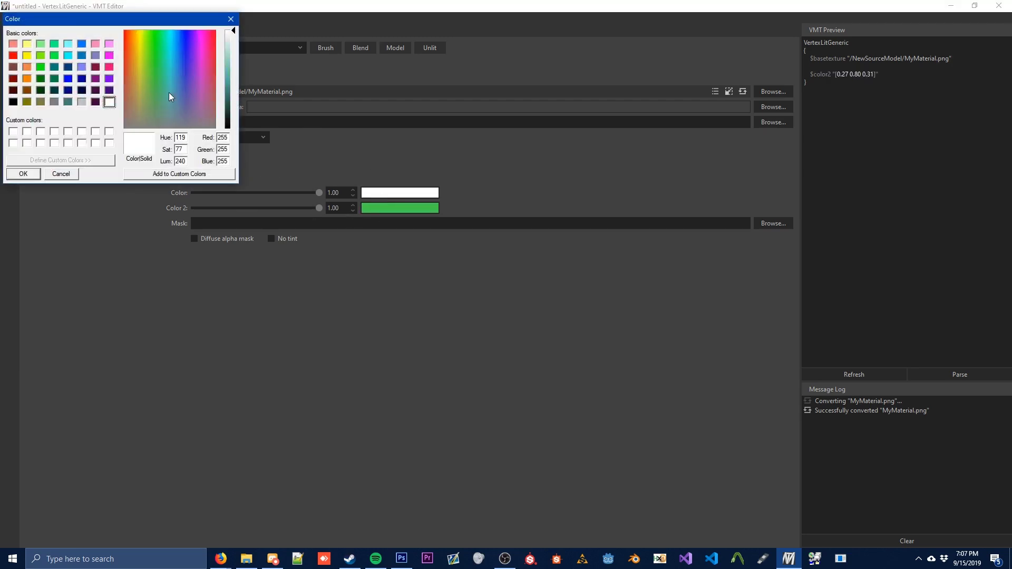
click(137, 53)
drag(228, 52, 229, 85)
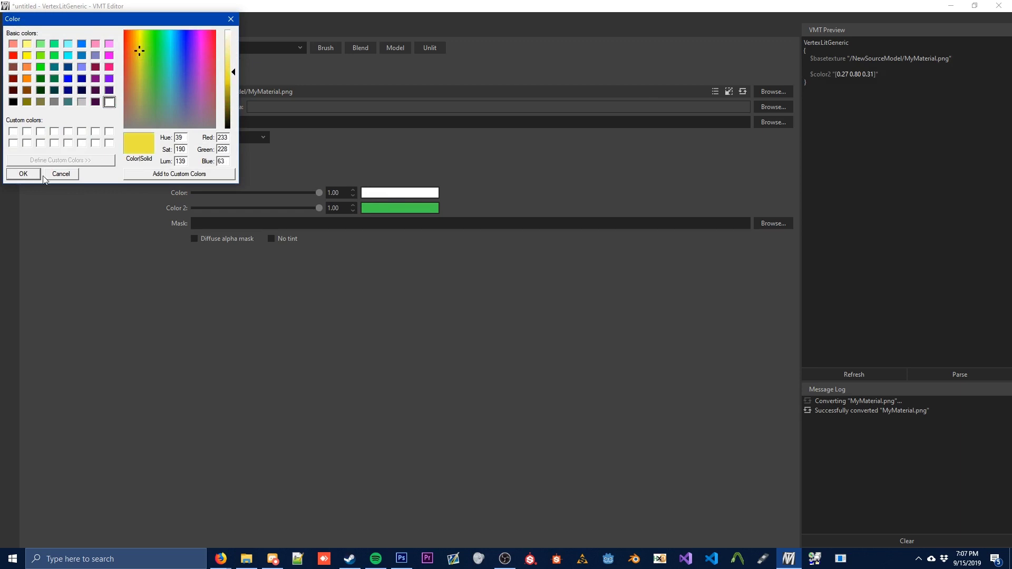
key(Return)
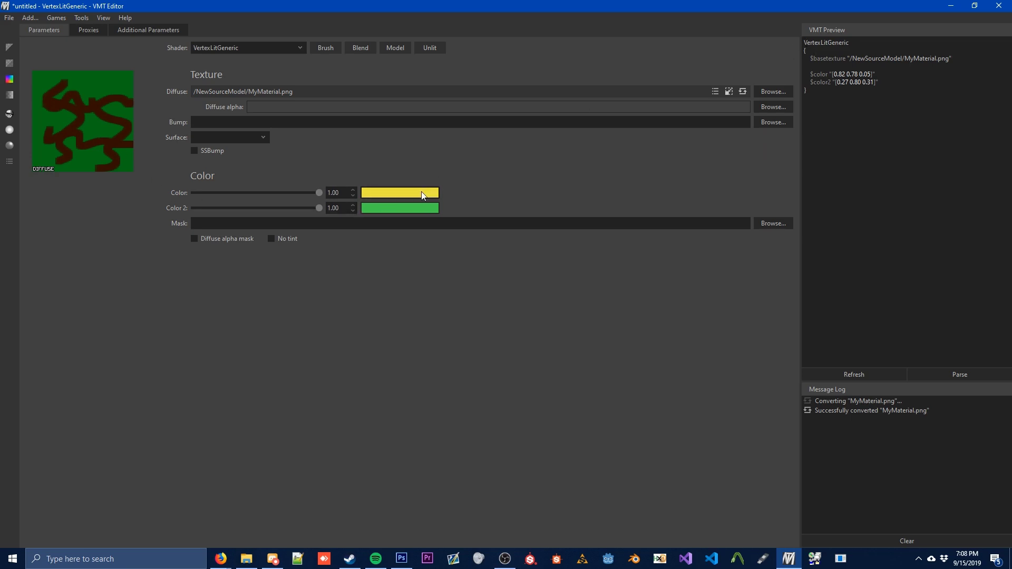
click(9, 19)
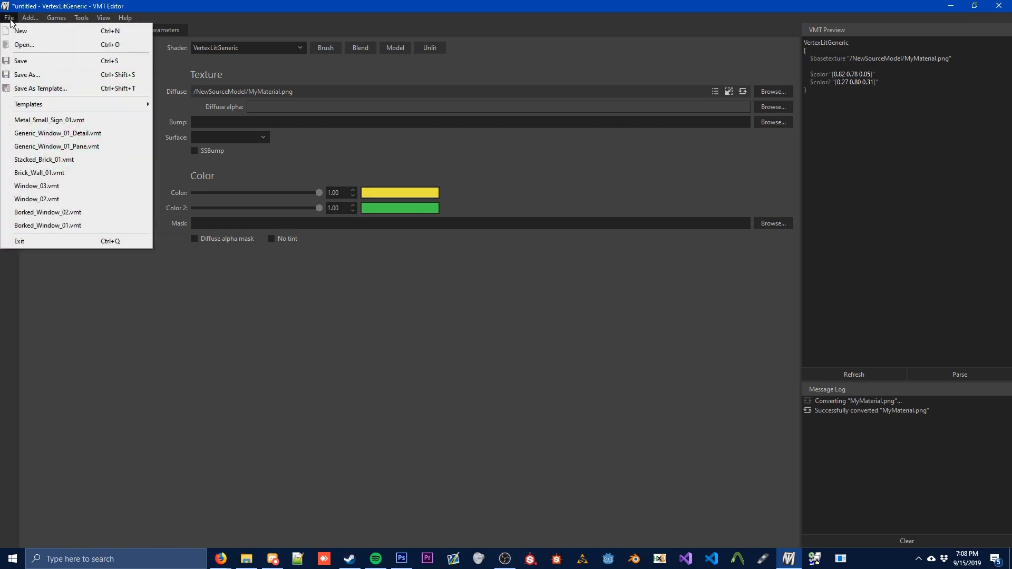
Start saving MyMaterial.vmt and browse to the Counter-Strike Global Offensive csgo folder
click(188, 46)
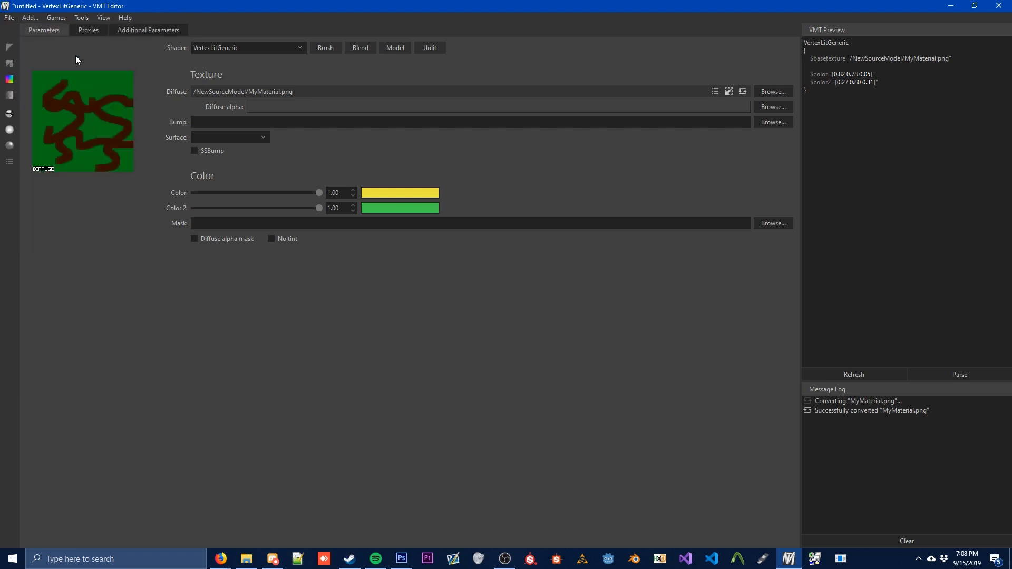
click(9, 19)
click(87, 80)
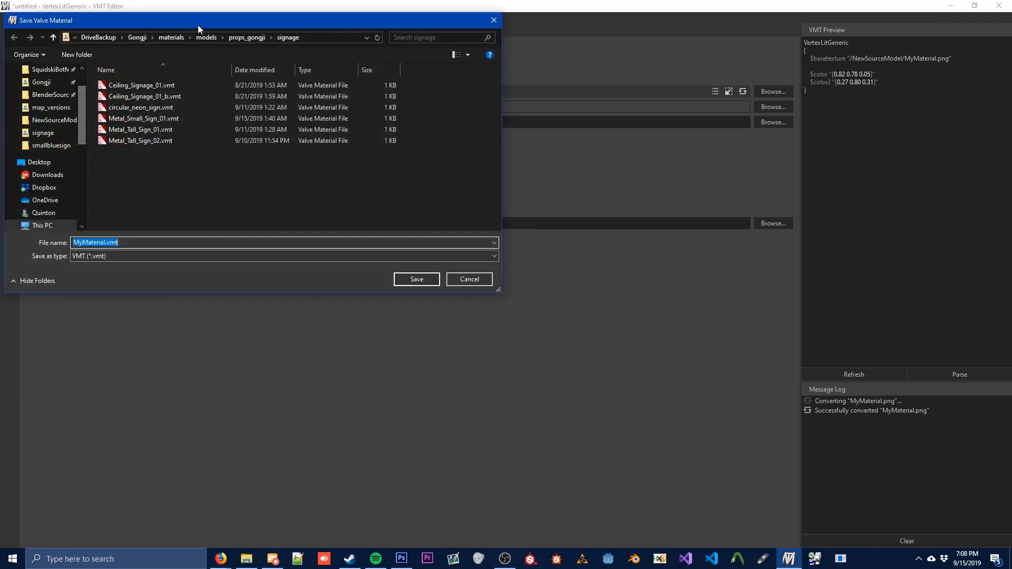
click(134, 107)
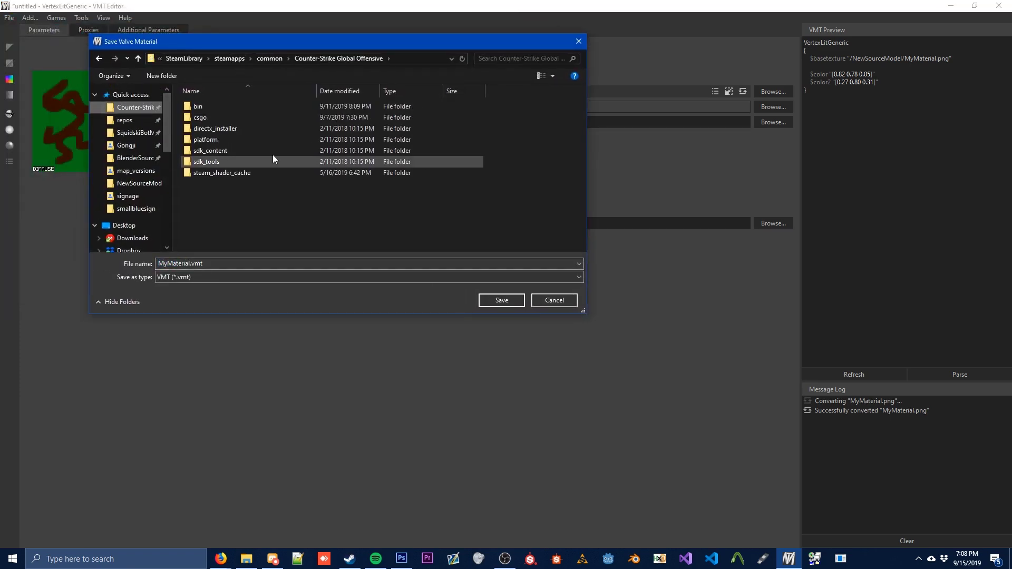
double_click(216, 118)
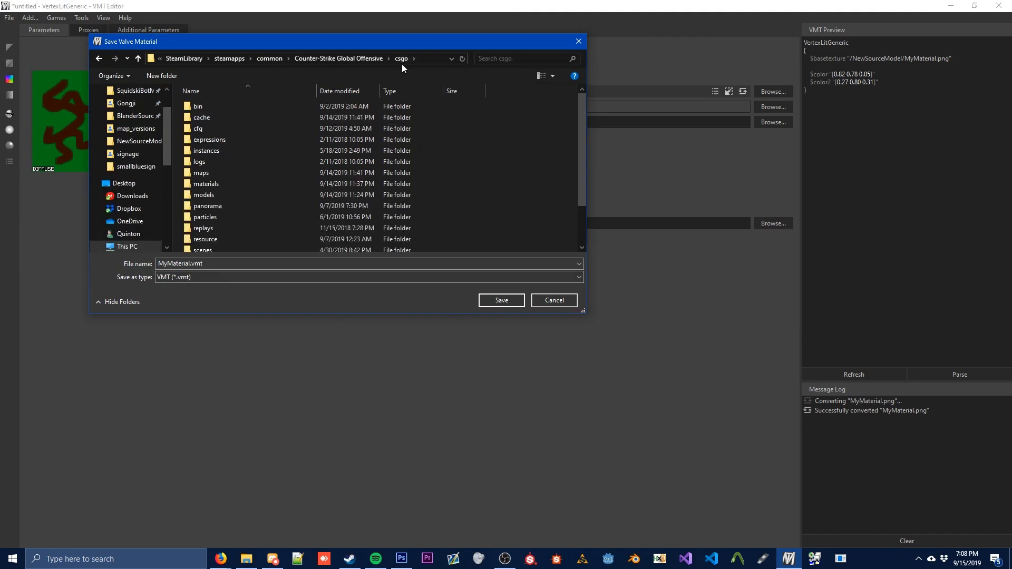
click(247, 558)
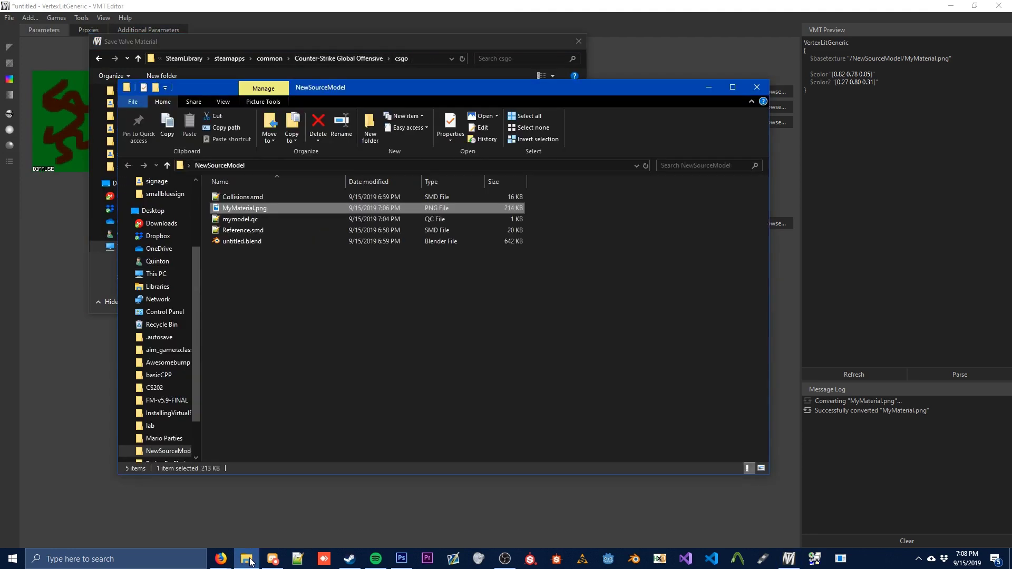
drag(379, 109, 337, 115)
double_click(249, 240)
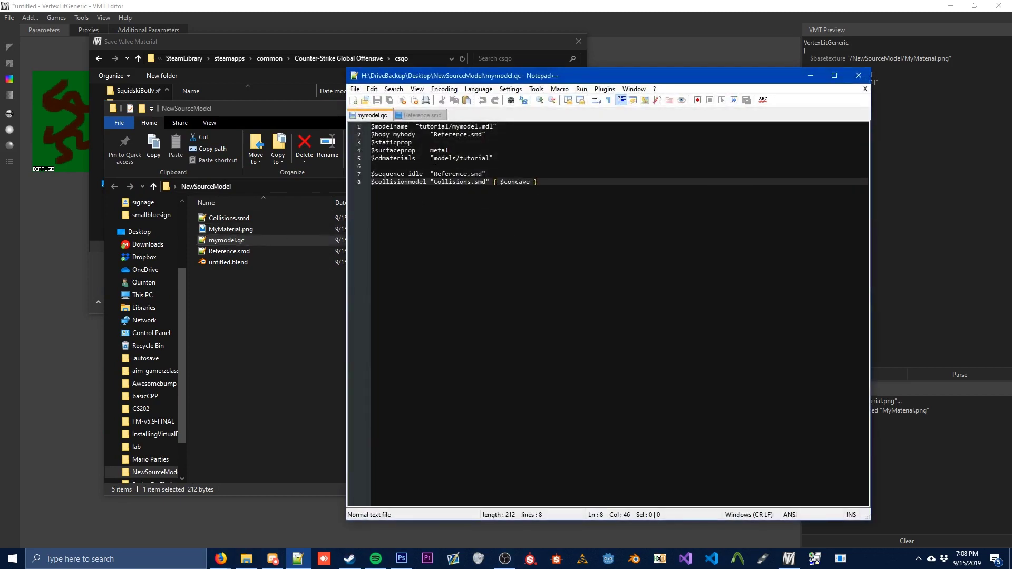
click(406, 160)
click(406, 164)
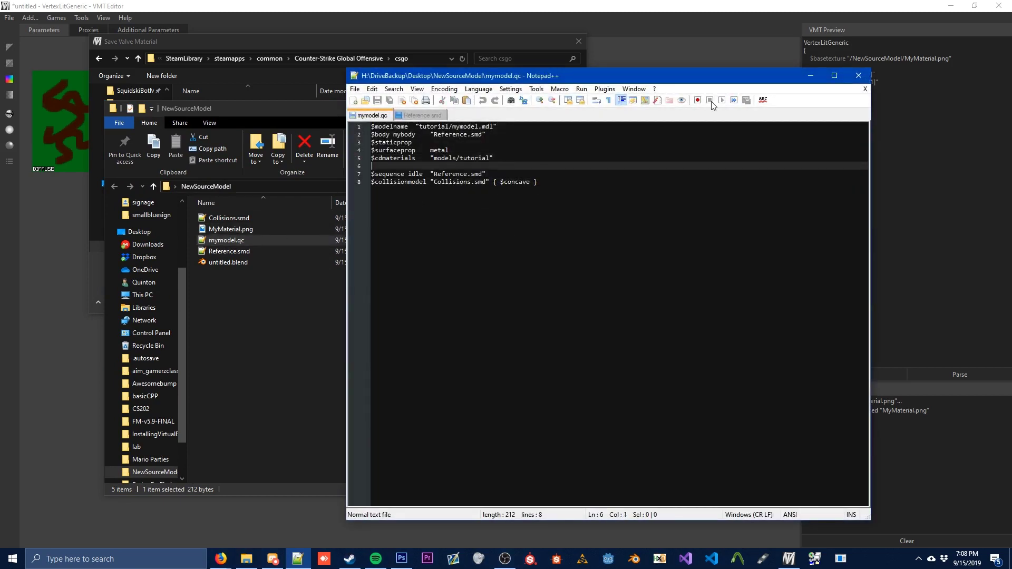
drag(410, 159, 376, 158)
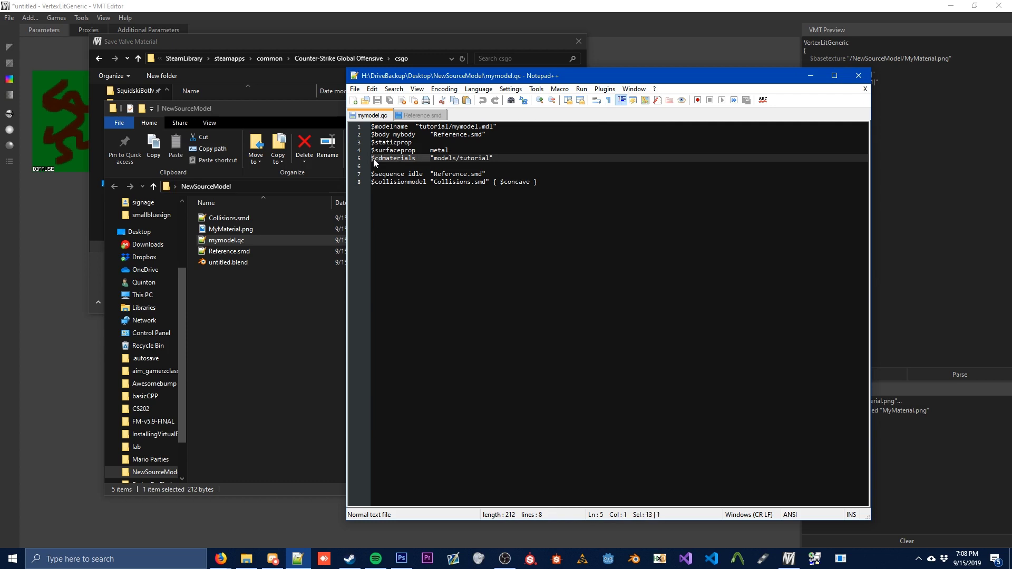
click(373, 159)
click(857, 76)
click(394, 40)
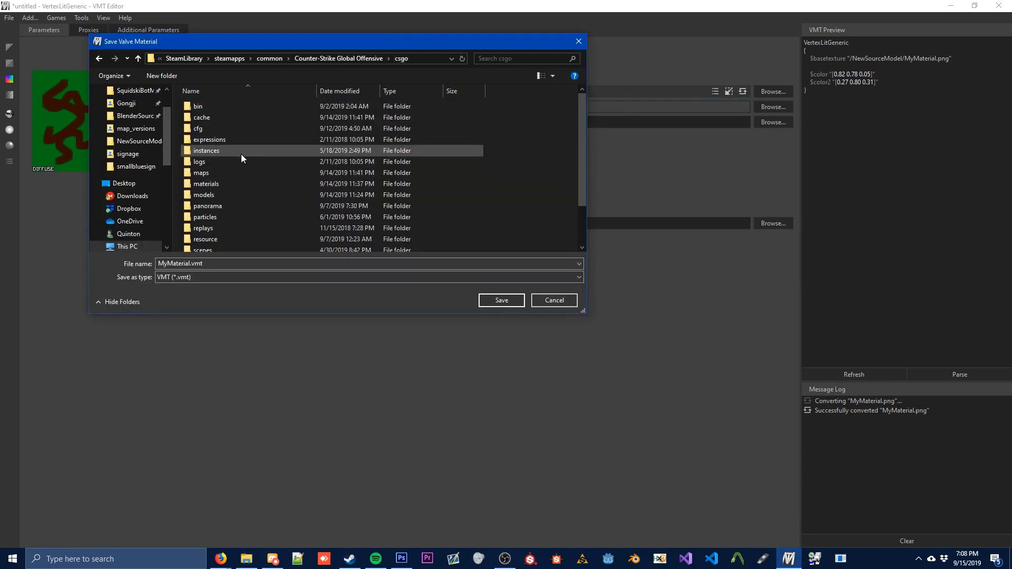
Navigate the save dialog into csgo's materials\models folder
scroll(241, 153, down, 2)
double_click(222, 134)
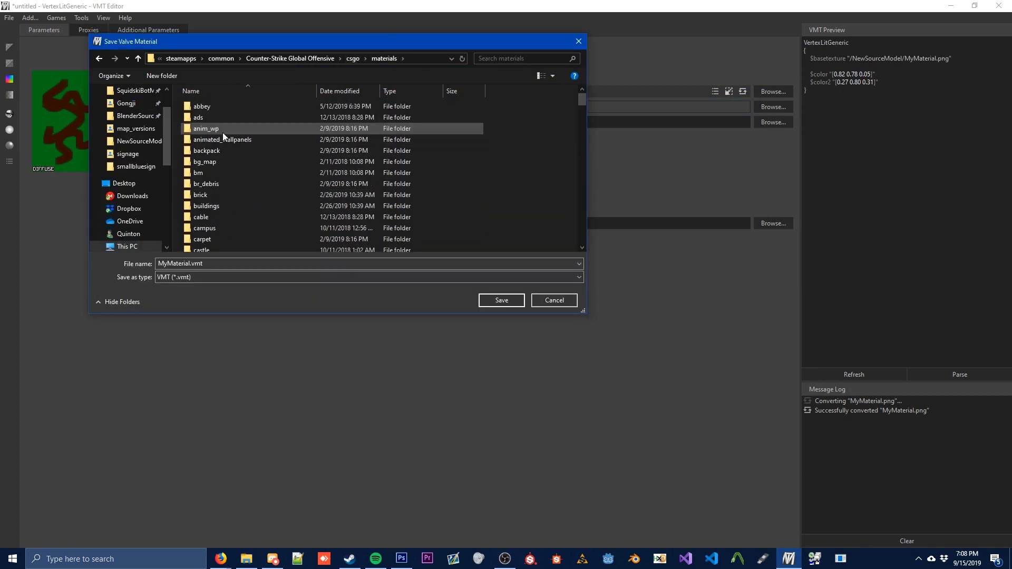
scroll(226, 211, down, 15)
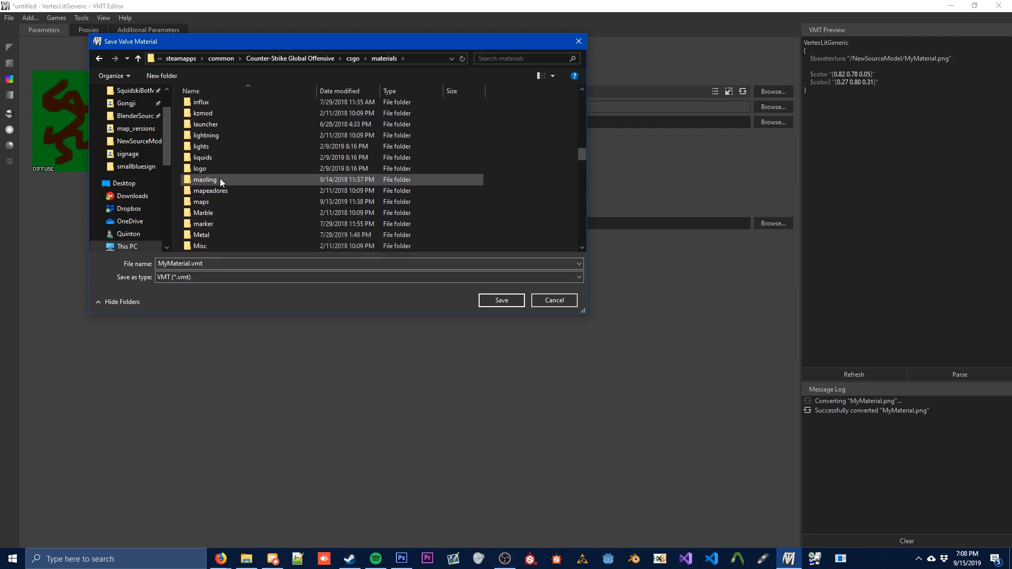
scroll(226, 211, down, 1)
click(223, 224)
double_click(223, 223)
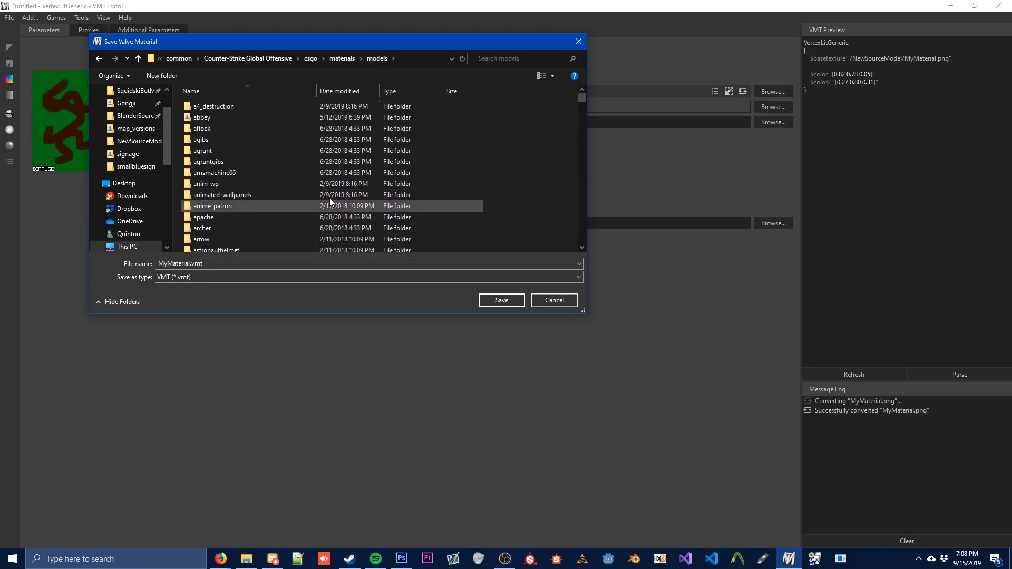
Create a new folder named tutorial inside models
right_click(505, 126)
mouse_move(615, 287)
click(649, 288)
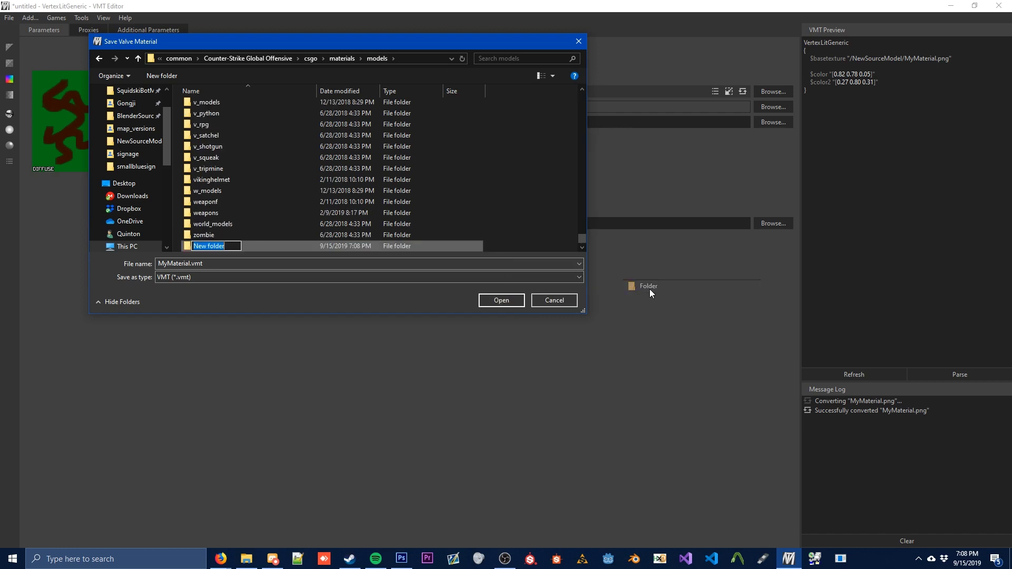
text(tutorial)
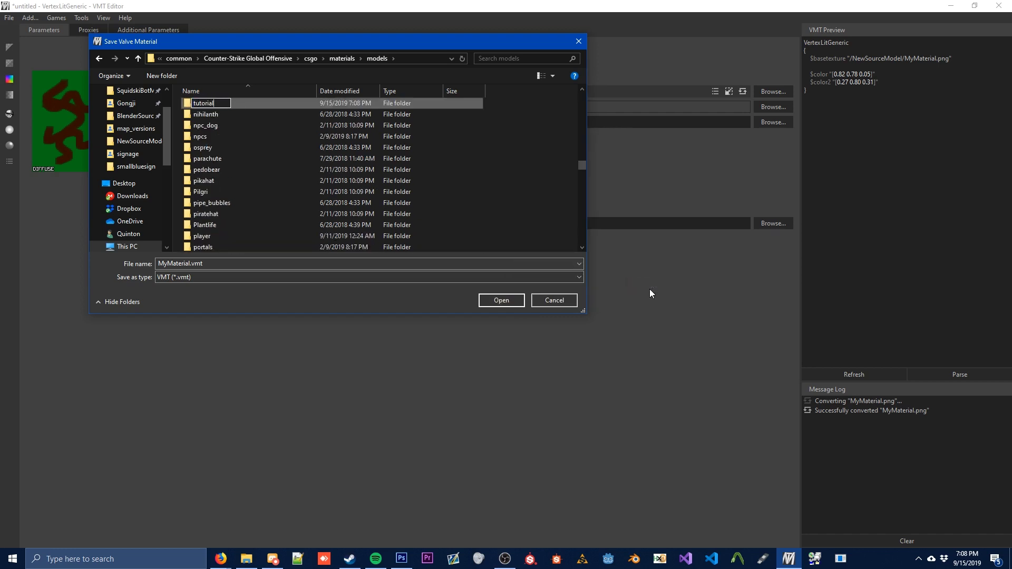
Recheck the material path in mymodel.qc from the NewSourceModel folder, then close it
click(246, 558)
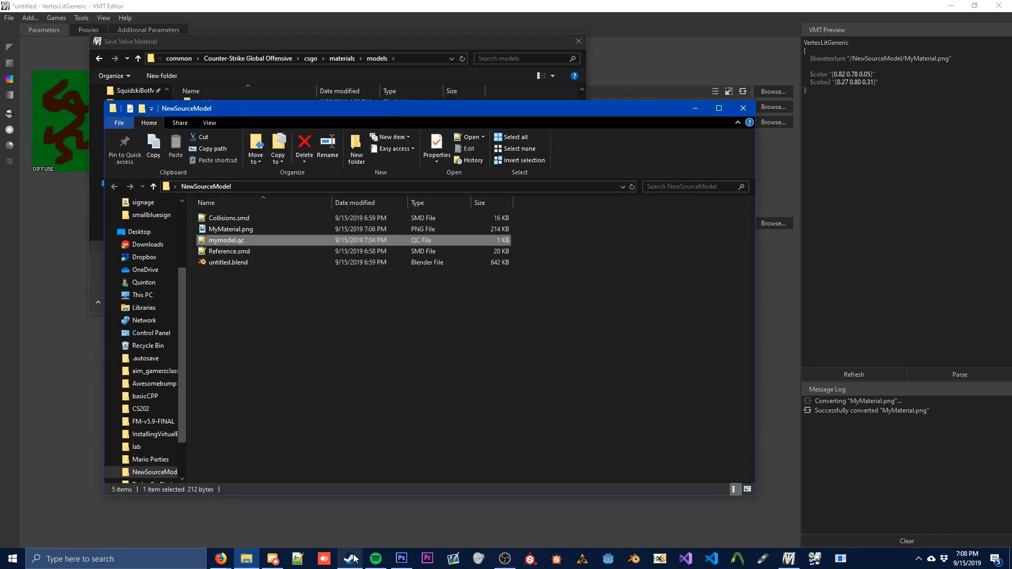
double_click(261, 237)
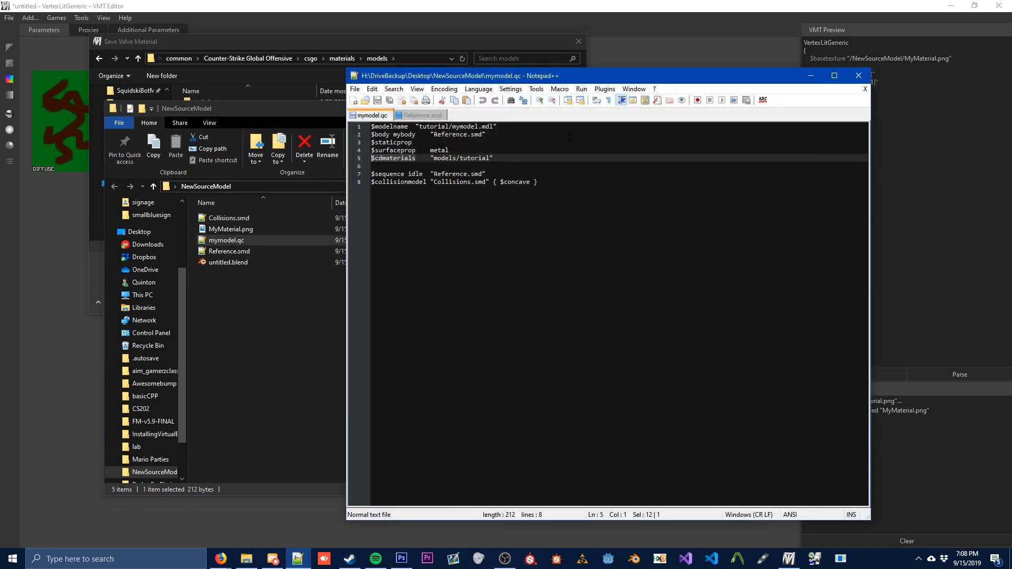
click(858, 76)
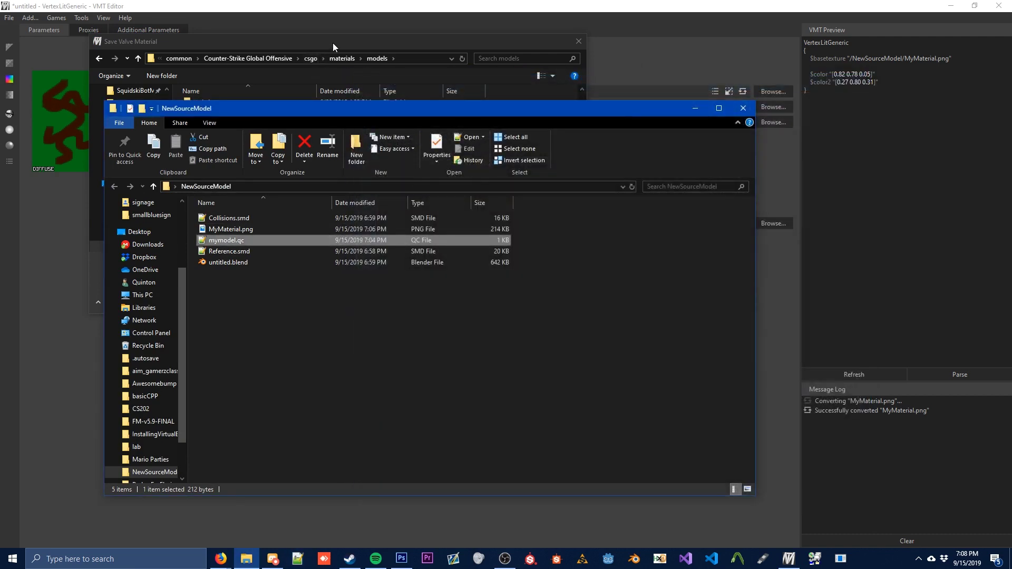
Save MyMaterial.vmt into materials\models\tutorial and launch Crowbar from the taskbar
click(333, 43)
double_click(200, 247)
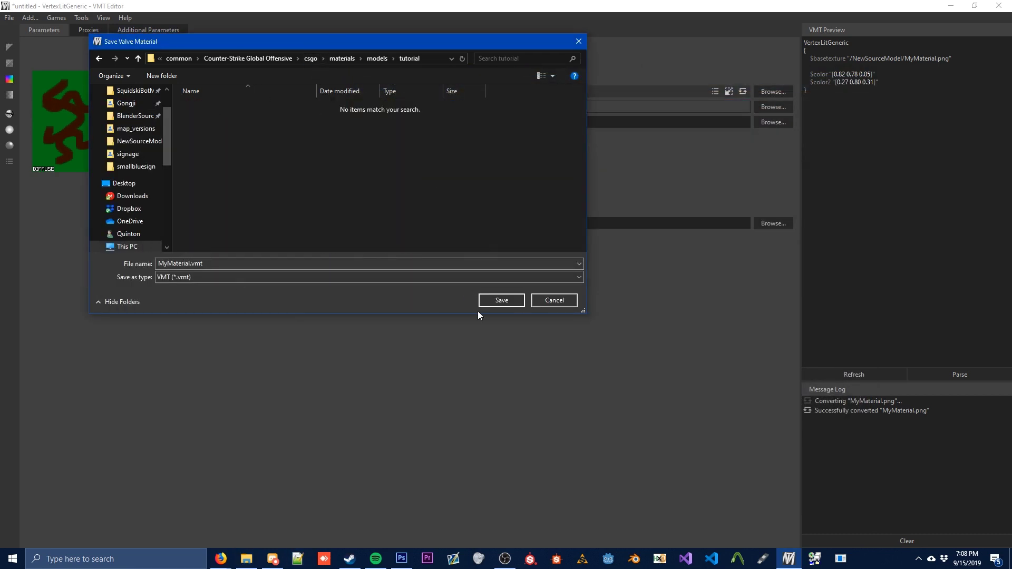
click(513, 300)
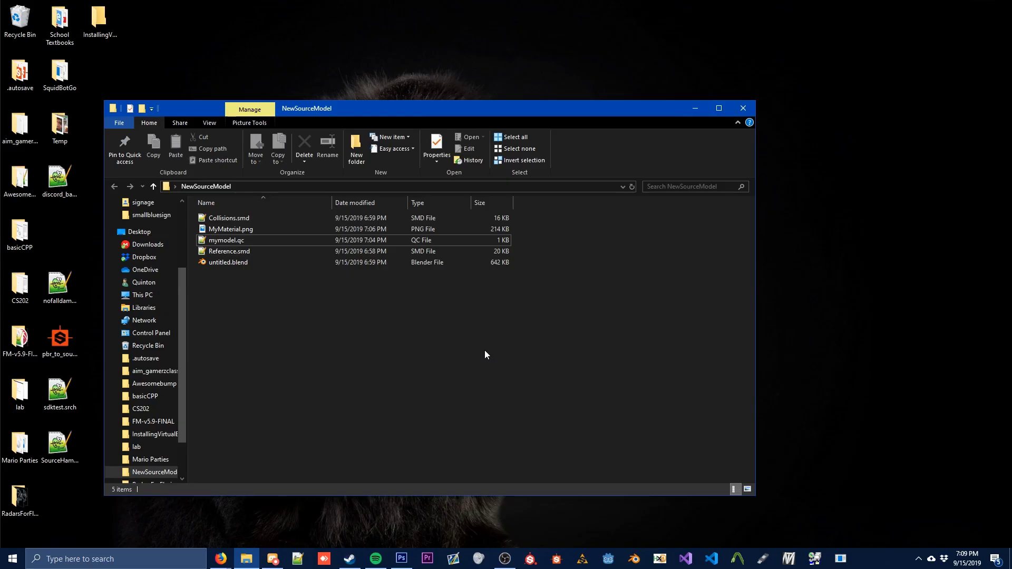
click(737, 558)
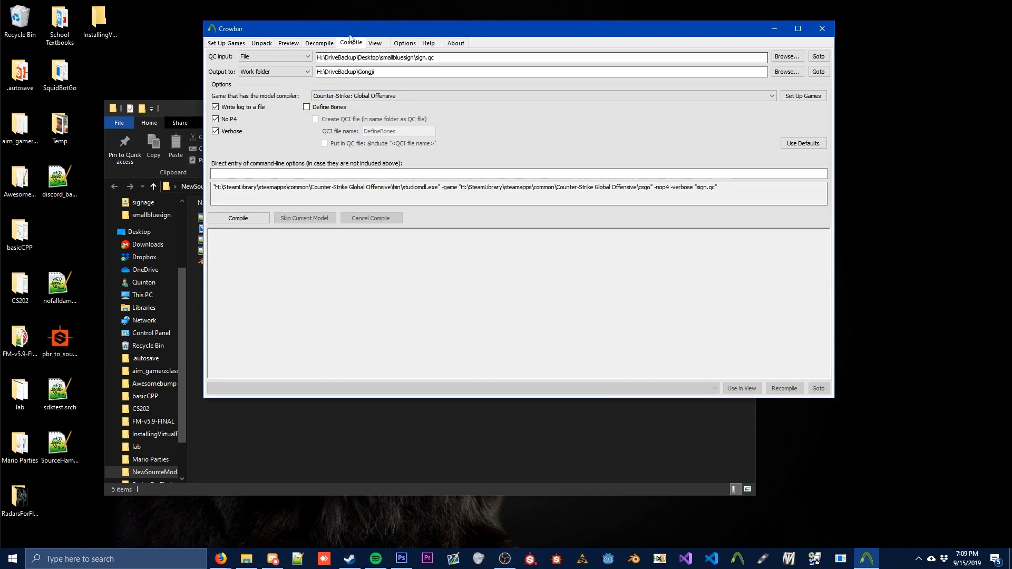
Load the Counter-Strike: Global Offensive game setup in Crowbar
drag(349, 33, 347, 89)
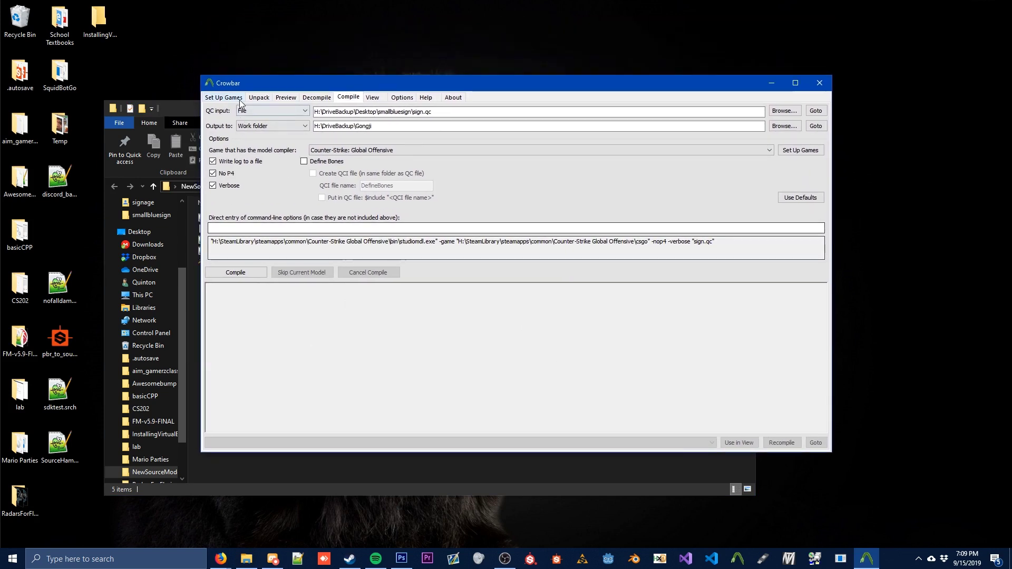
click(224, 97)
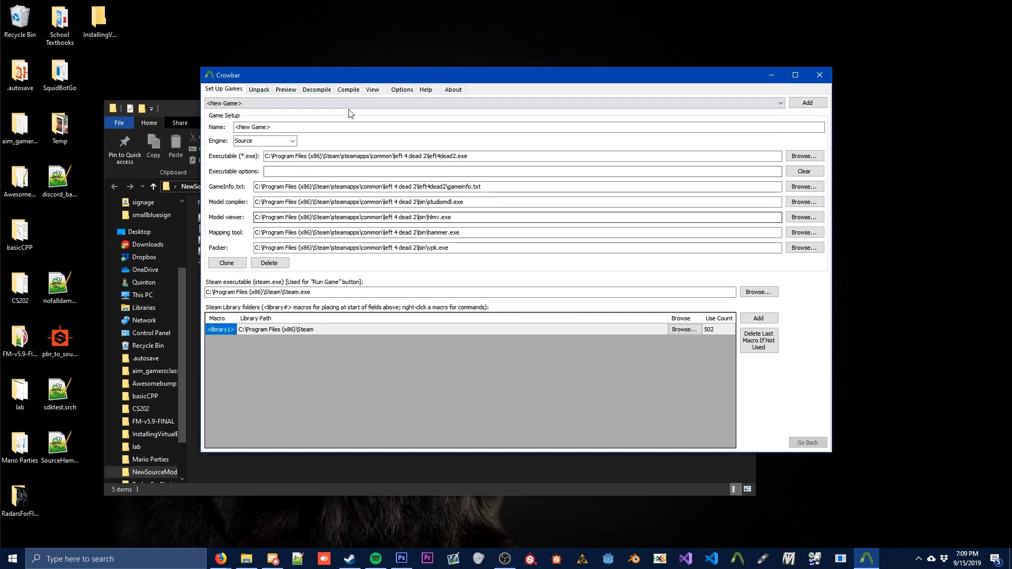
drag(356, 87, 327, 80)
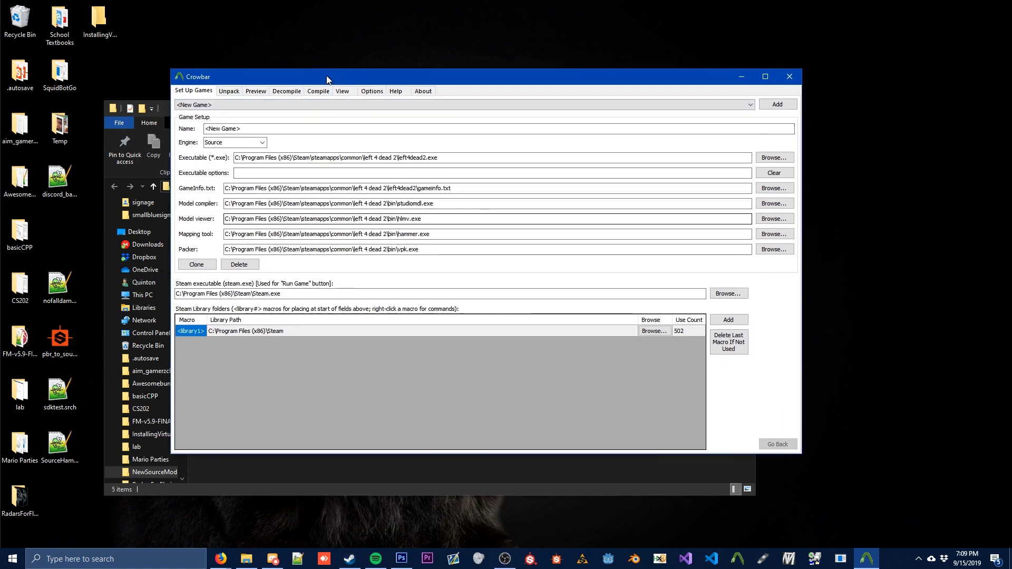
click(278, 106)
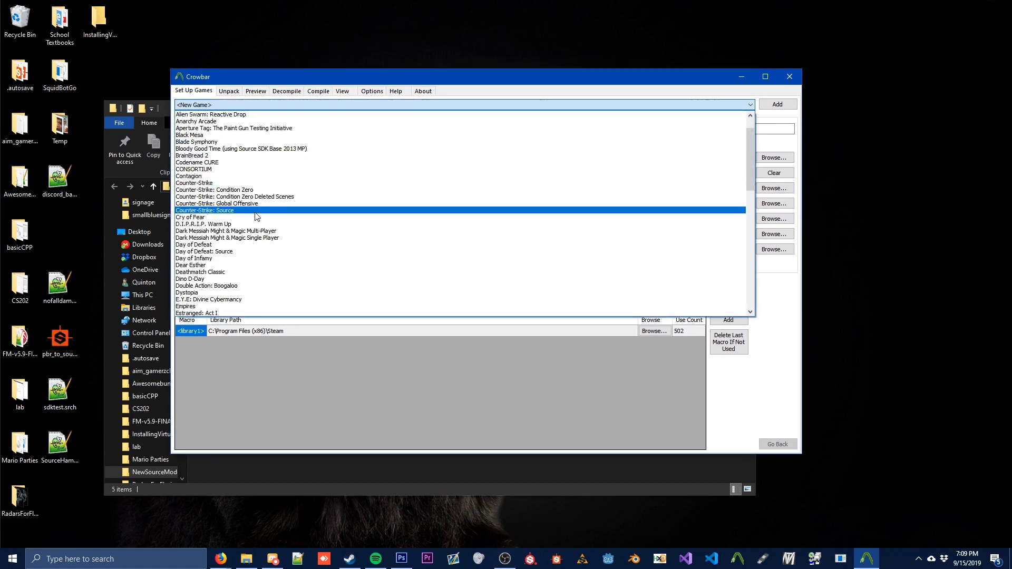
click(256, 204)
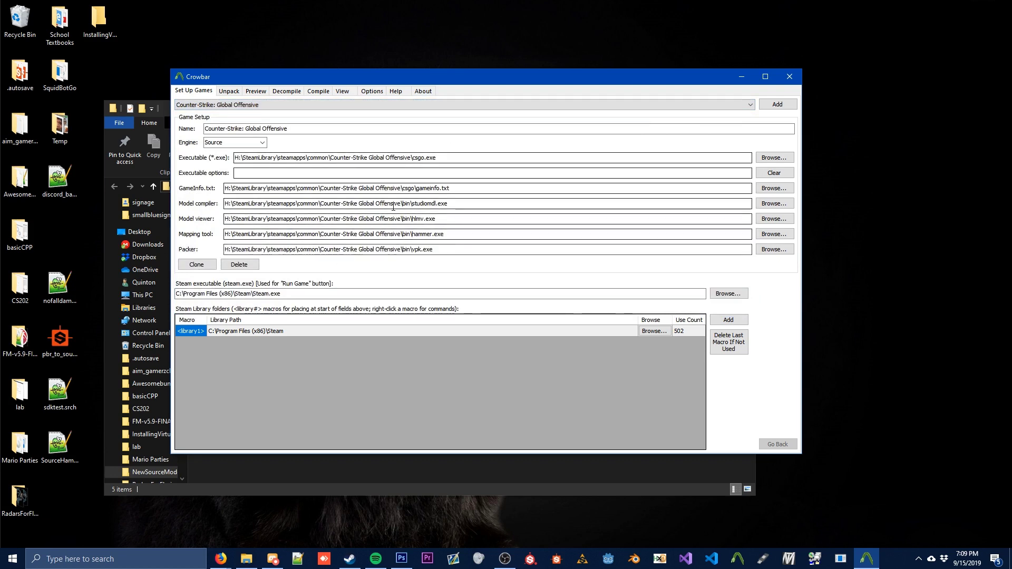
Cycle through the Unpack, Preview and Decompile tabs to reach Compile
click(230, 93)
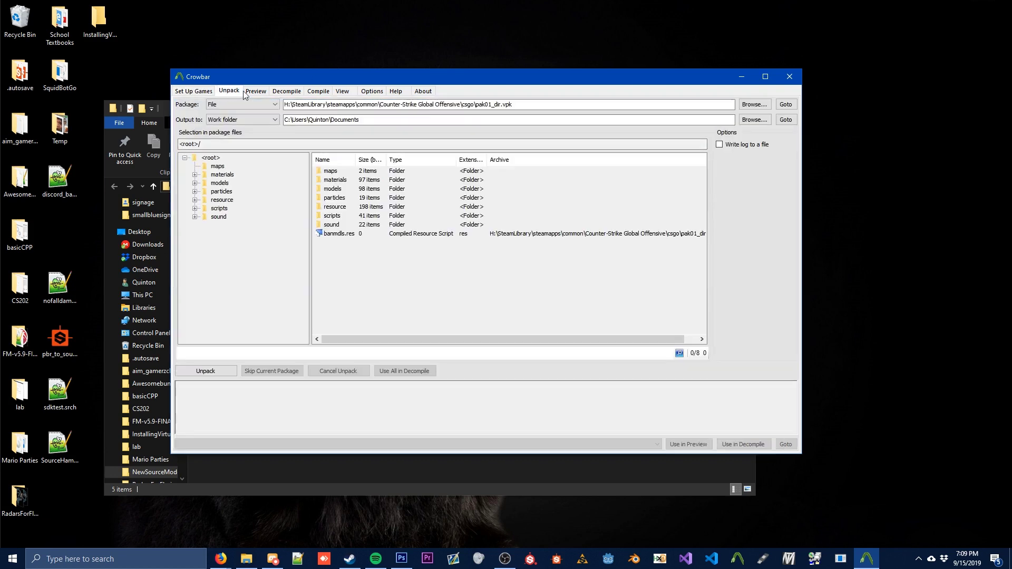
click(255, 92)
click(287, 92)
click(319, 93)
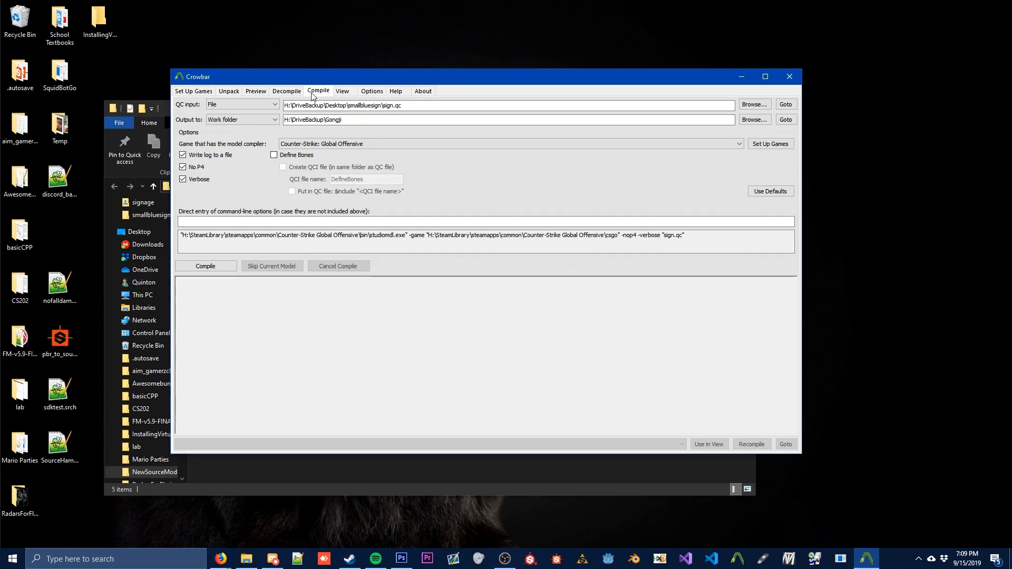
Set the QC input to NewSourceModel\mymodel.qc
click(754, 105)
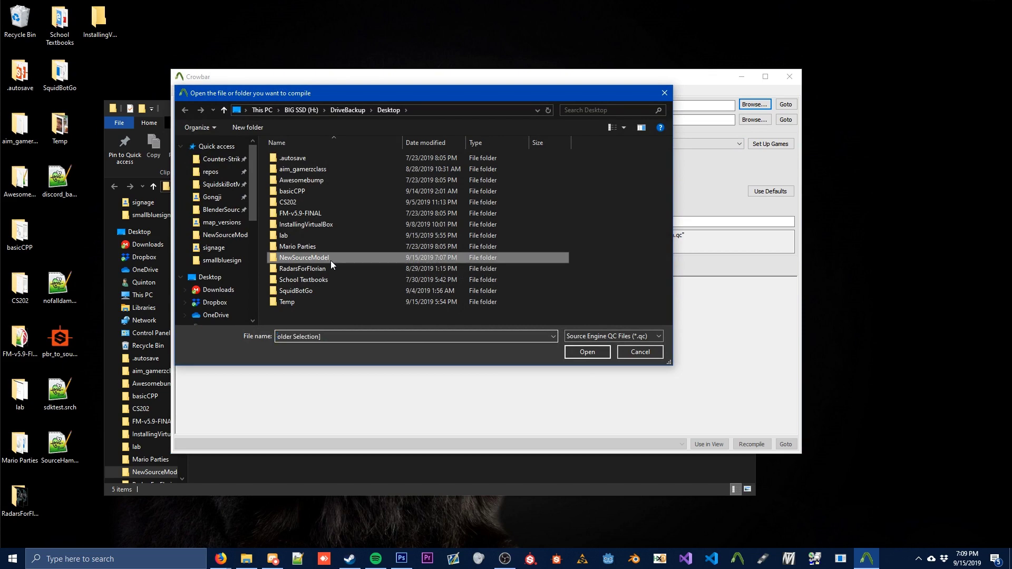
double_click(331, 260)
double_click(304, 157)
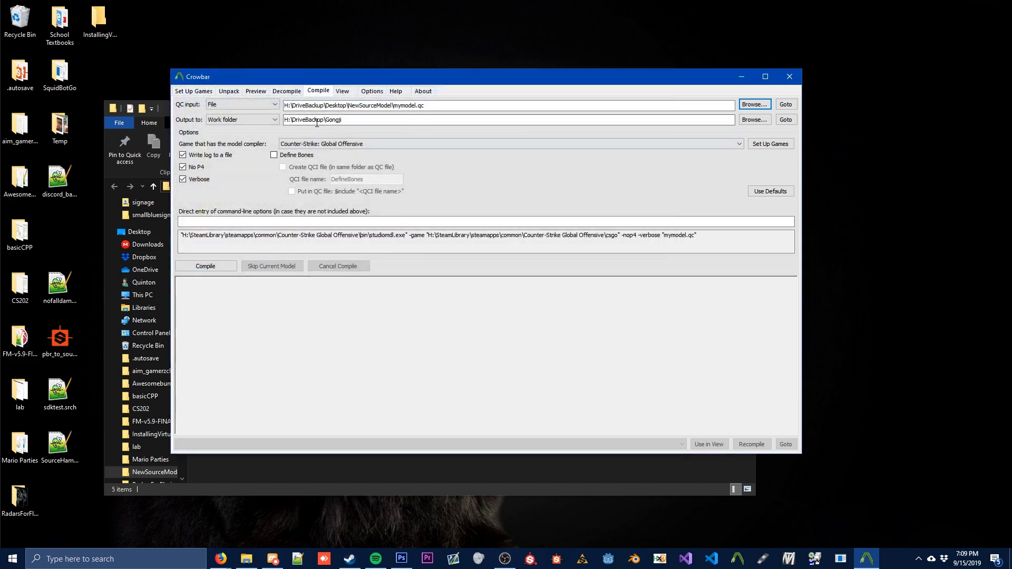
Set the output folder to CS:GO's csgo, compile mymodel.qc, and minimize Crowbar
click(754, 120)
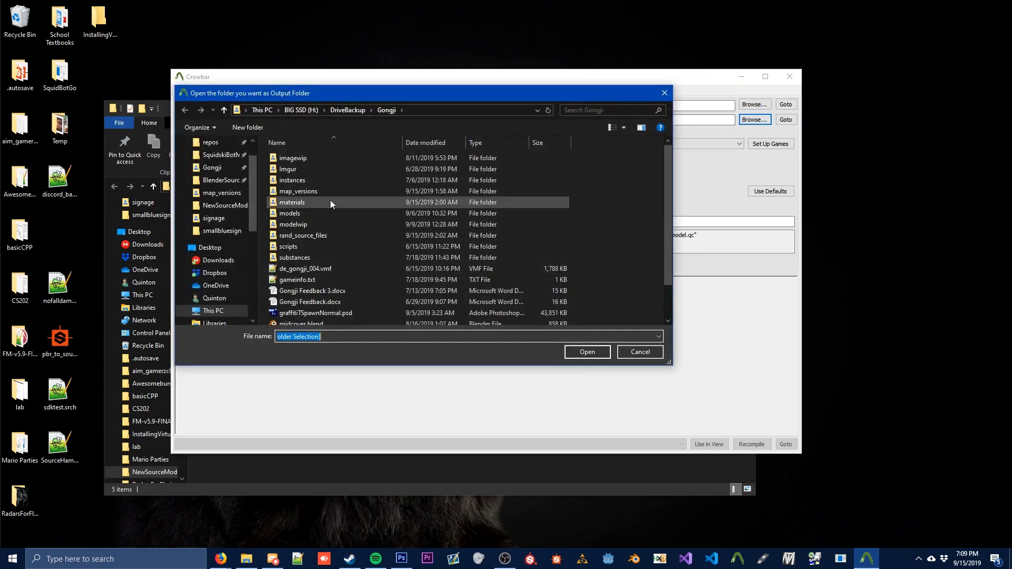
click(210, 160)
double_click(294, 168)
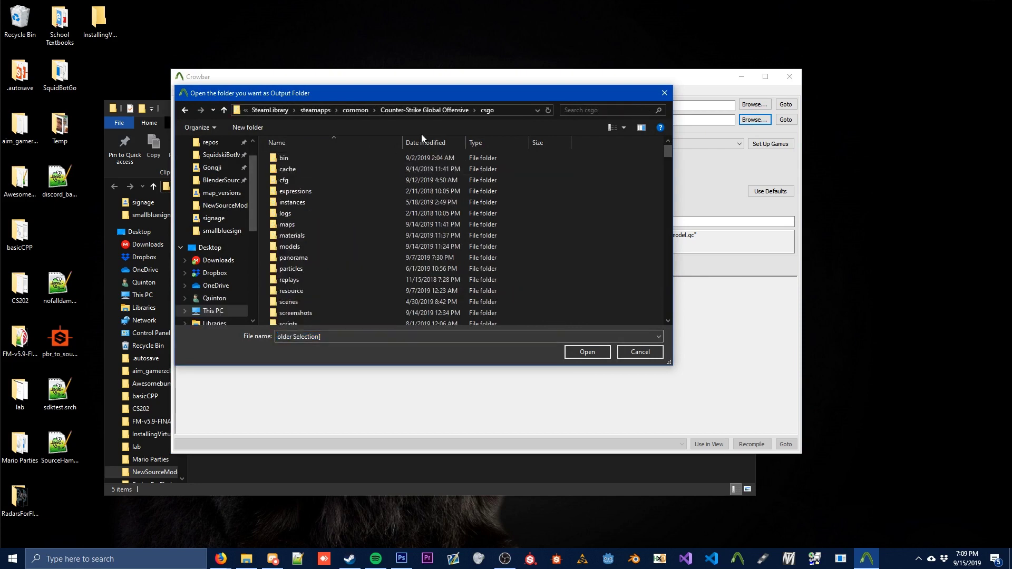
click(582, 354)
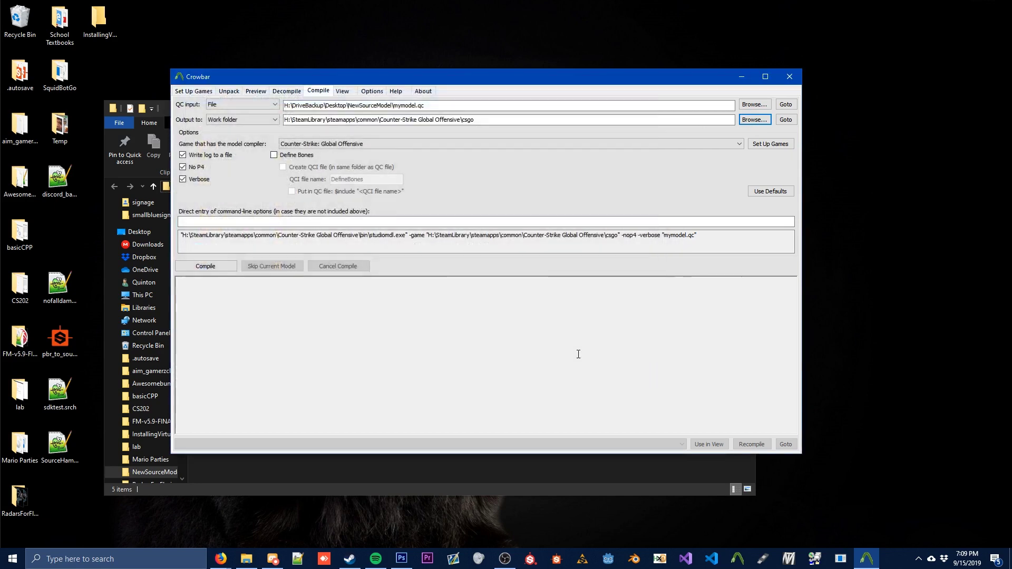
click(211, 268)
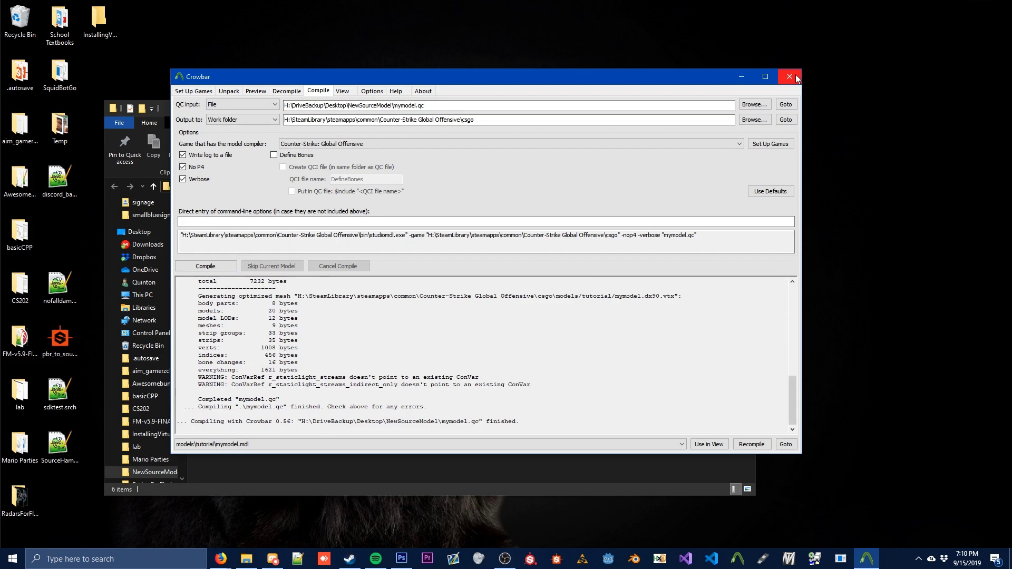
click(741, 76)
Launch the CS:GO SDK Model Viewer from Steam Library's Tools list
click(350, 559)
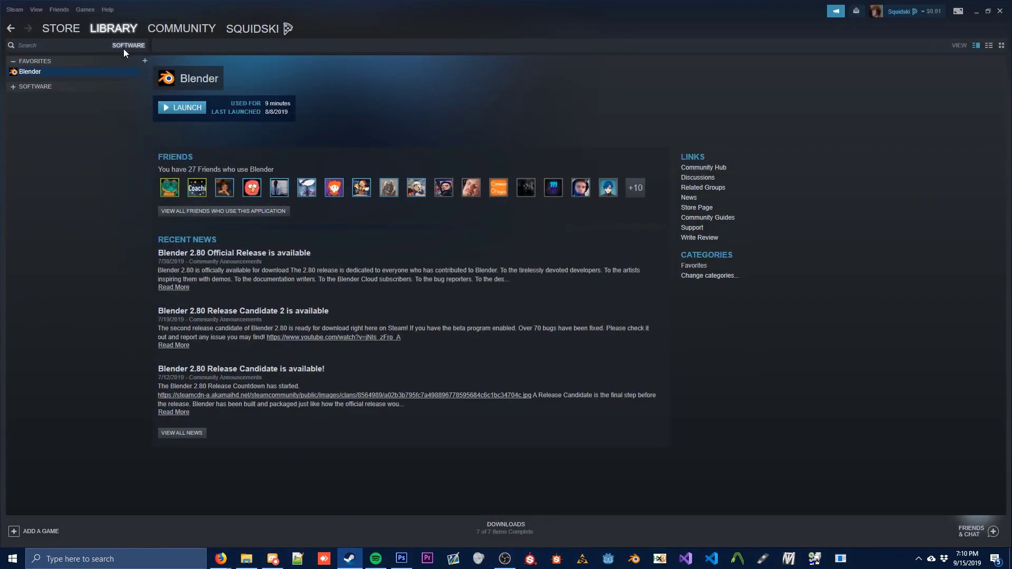
click(124, 48)
click(139, 143)
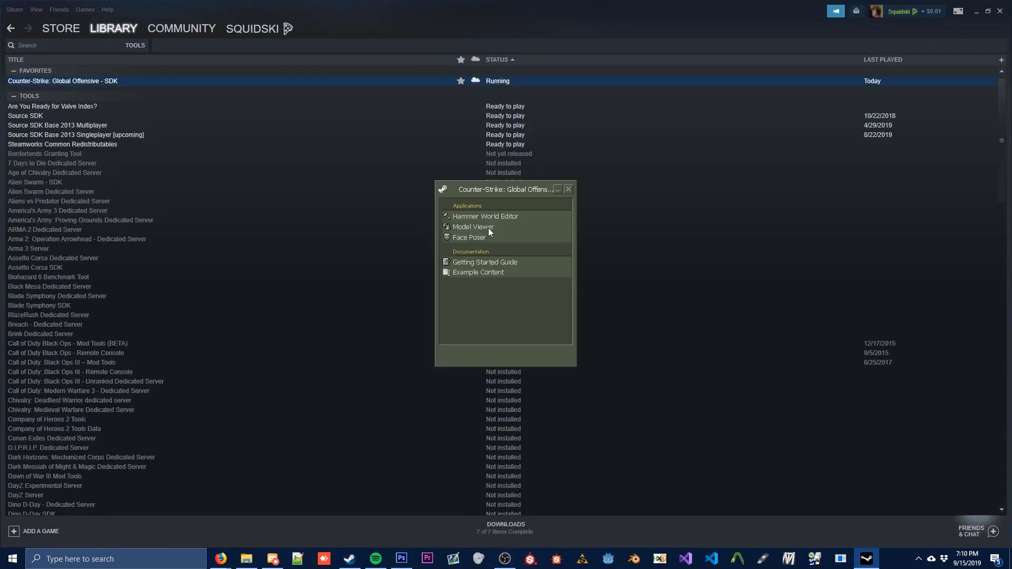
double_click(489, 231)
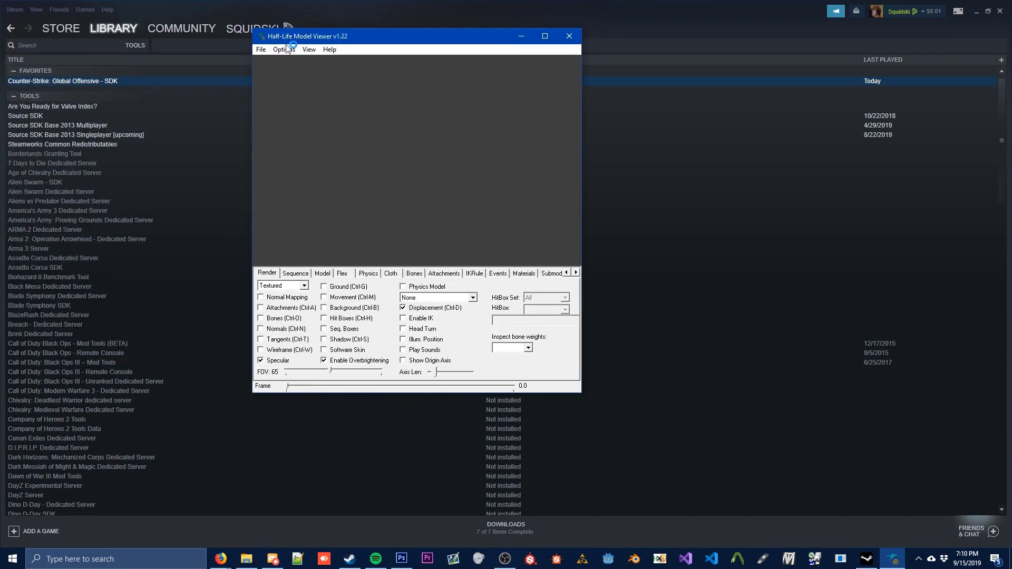
Load models\tutorial\mymodel.mdl into the Model Viewer
click(257, 51)
click(289, 62)
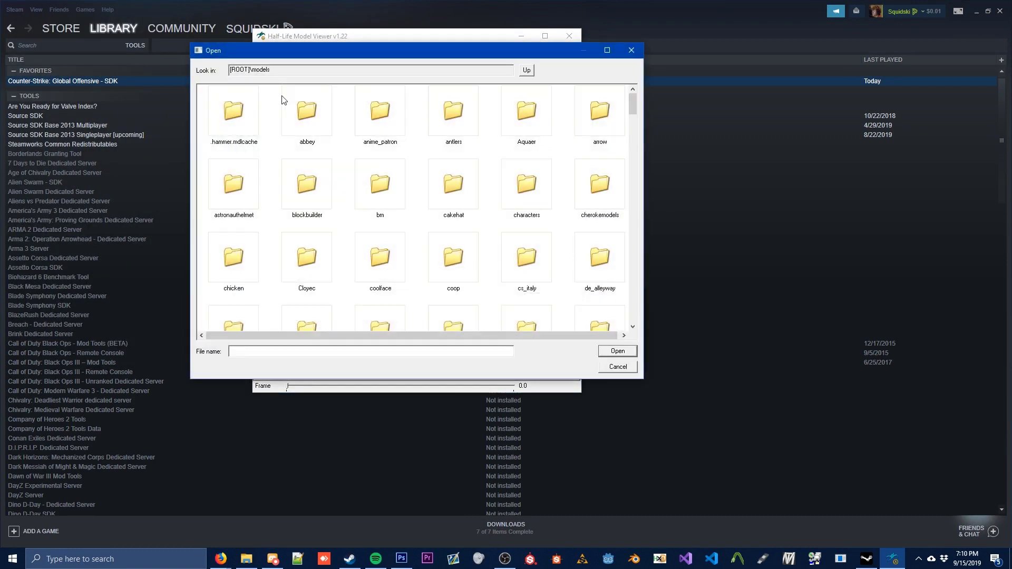
scroll(384, 213, down, 5)
scroll(384, 213, down, 10)
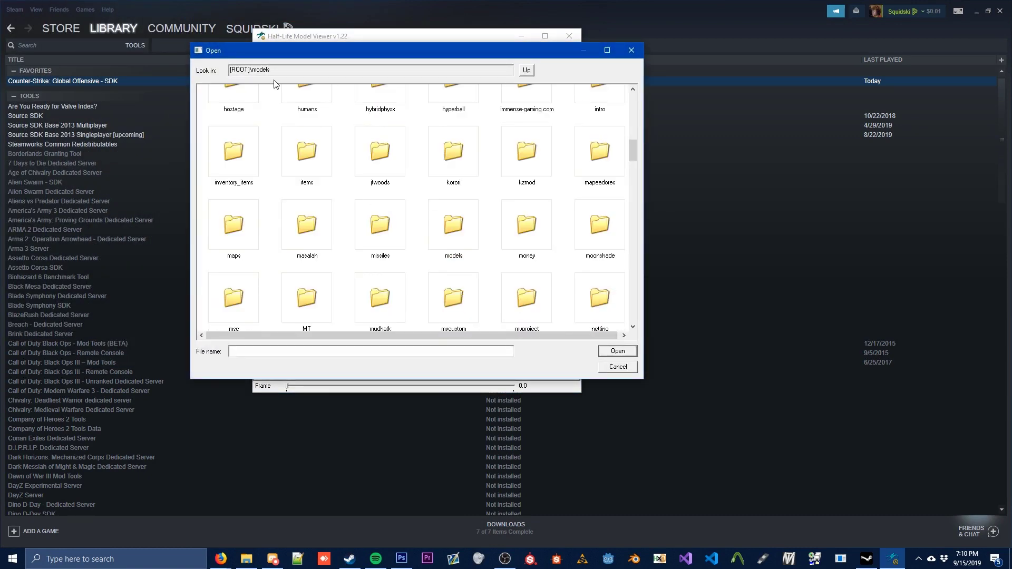
scroll(387, 257, down, 10)
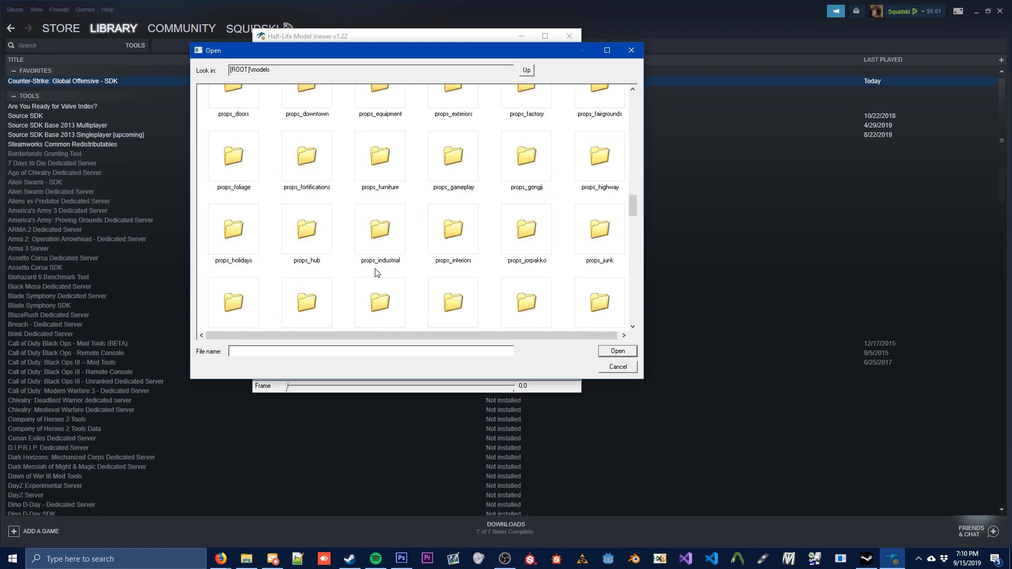
scroll(376, 271, down, 8)
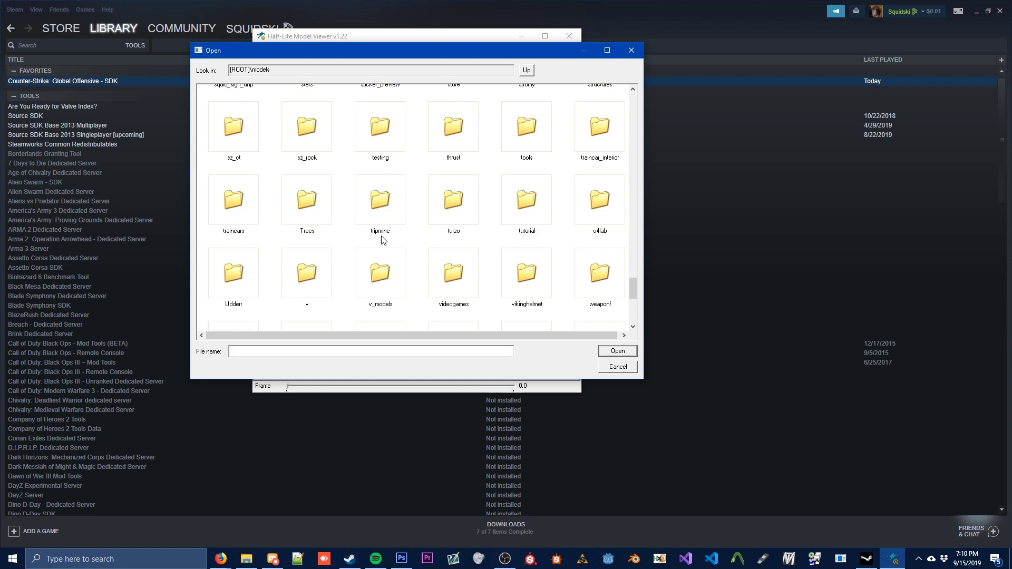
double_click(548, 220)
double_click(238, 130)
Rotate mymodel.mdl to inspect its green and dark-red paint, then close the viewer
drag(369, 187, 492, 164)
drag(406, 36, 406, 4)
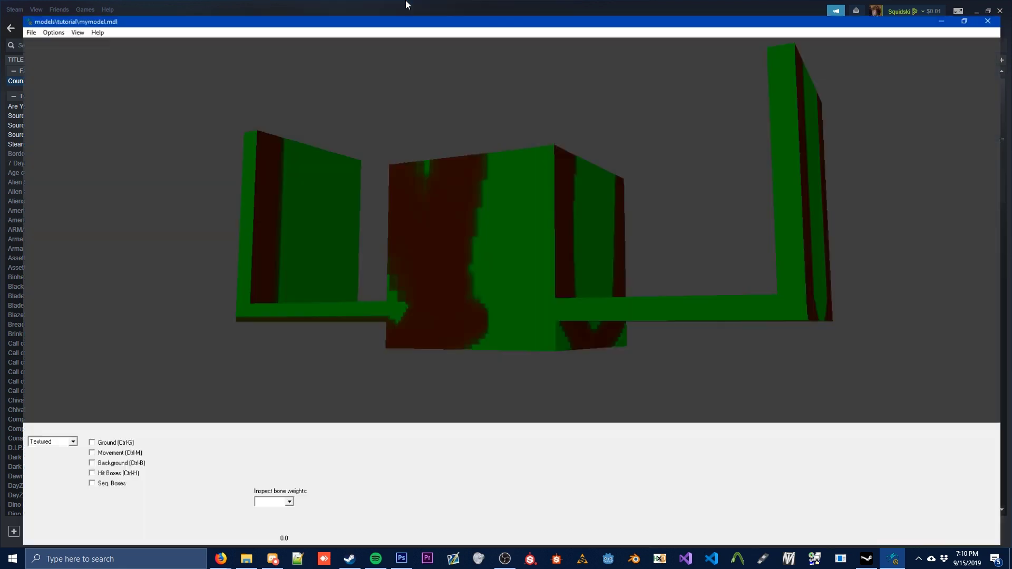
drag(401, 251, 703, 250)
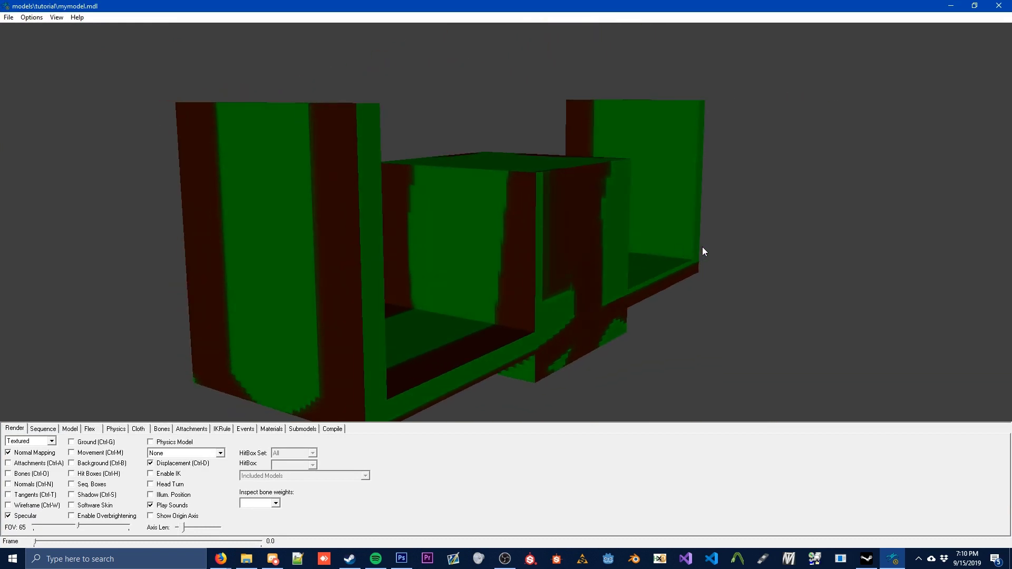
click(998, 6)
Place a new entity on the floor and open its Object Properties
click(237, 258)
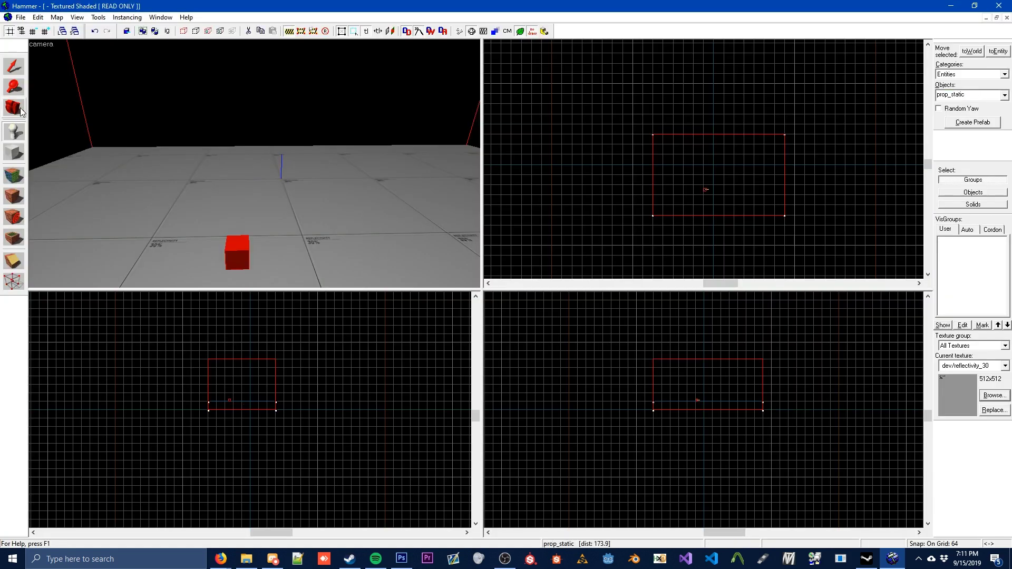
key(shift+s)
double_click(242, 244)
click(241, 245)
Assign models/tutorial/mymodel.mdl as the prop_static's World Model and apply it
double_click(473, 321)
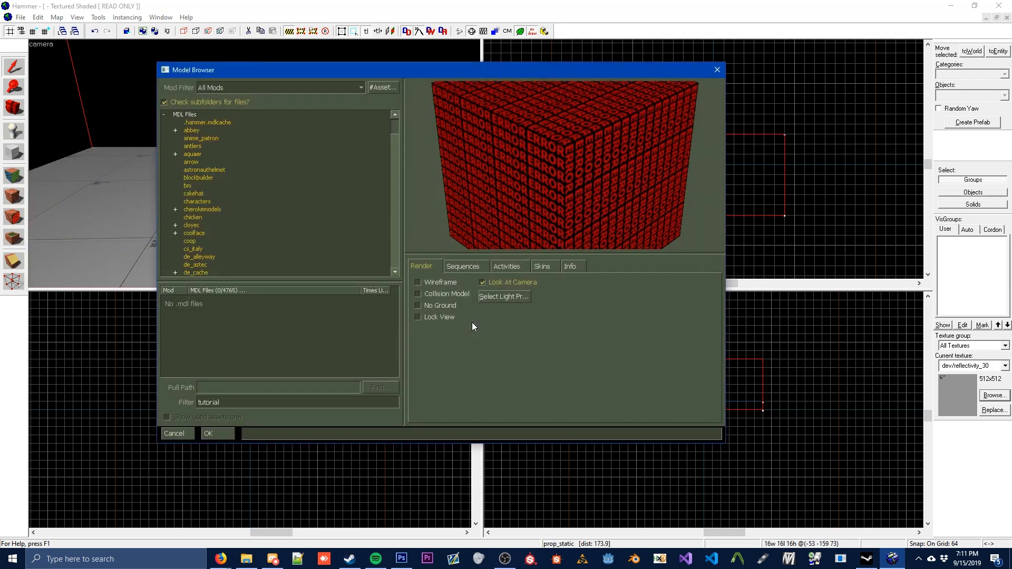
click(248, 303)
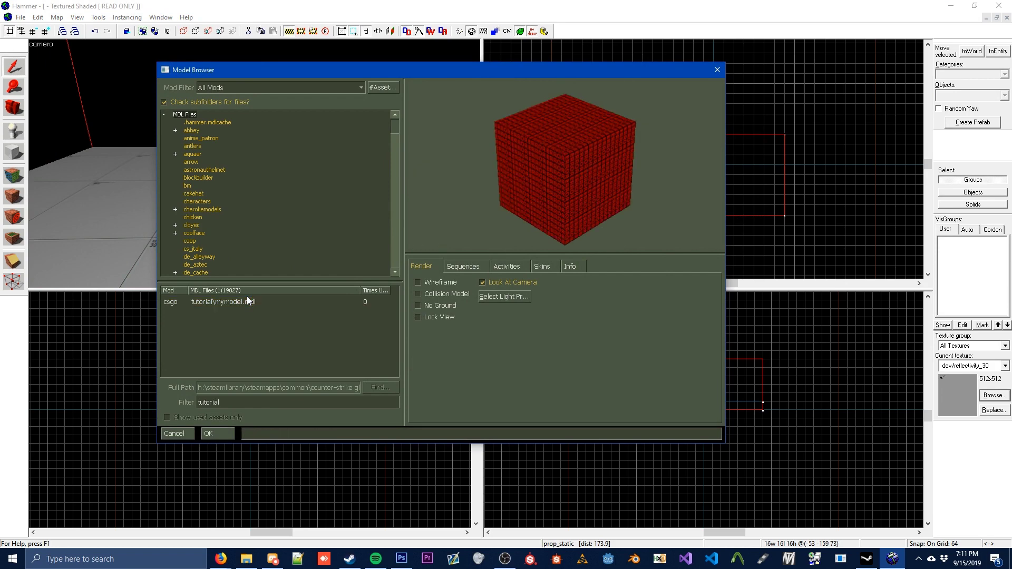
double_click(222, 299)
click(260, 236)
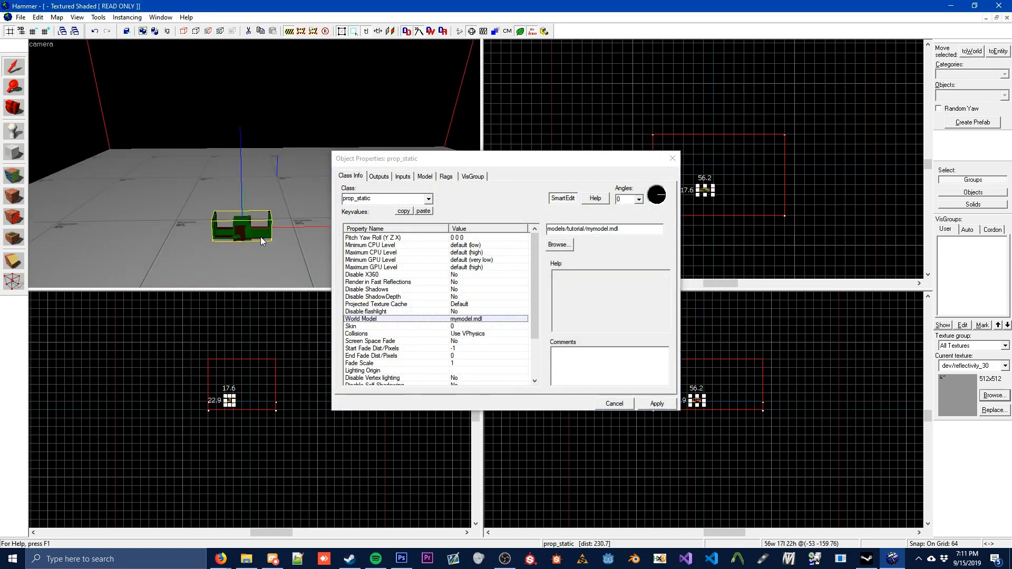
scroll(260, 236, up, 5)
scroll(255, 164, down, 5)
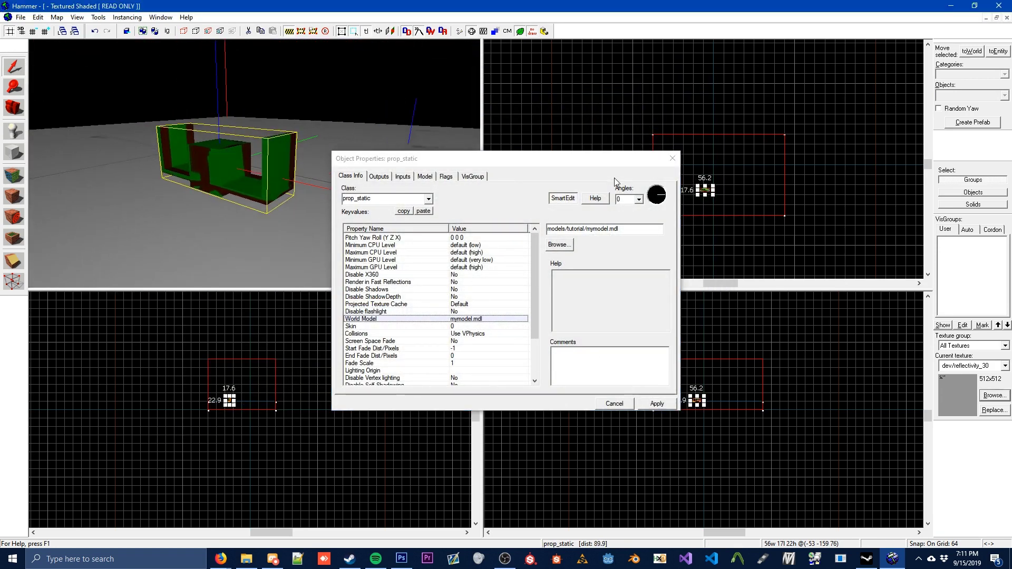
key(Escape)
Walk around the green-and-red model in the running map to view it from all sides
key(z)
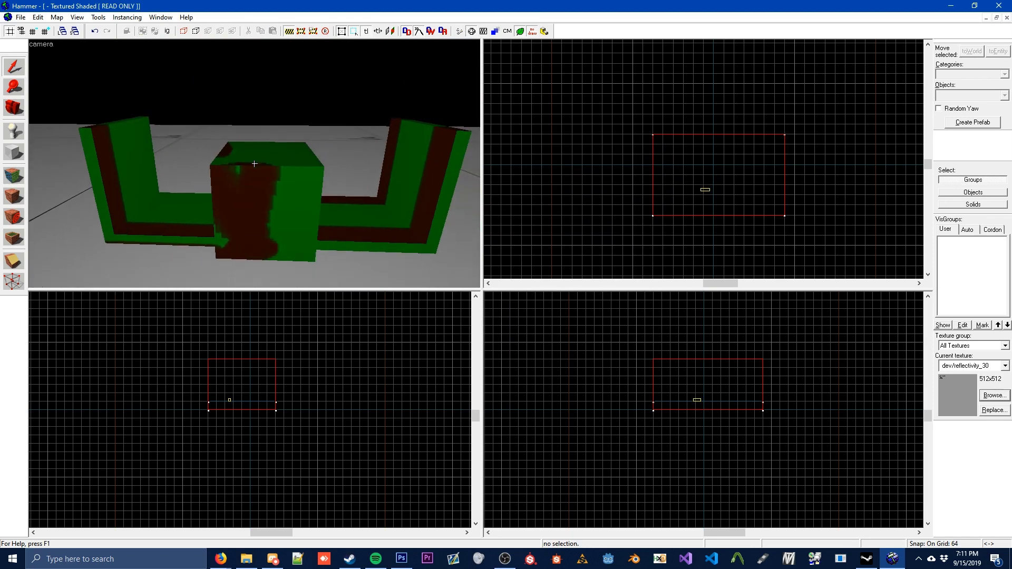
key(z)
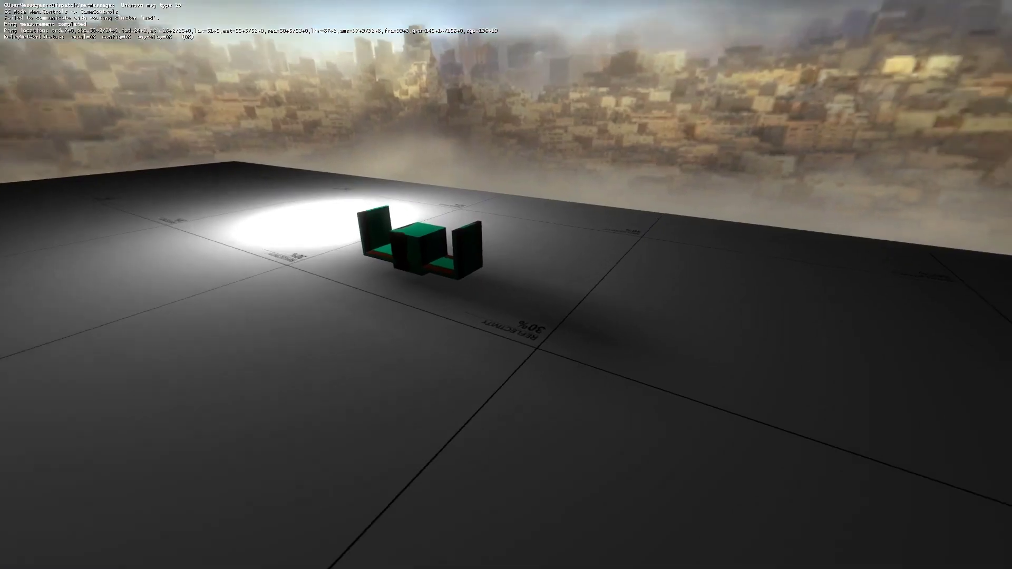
key(w)
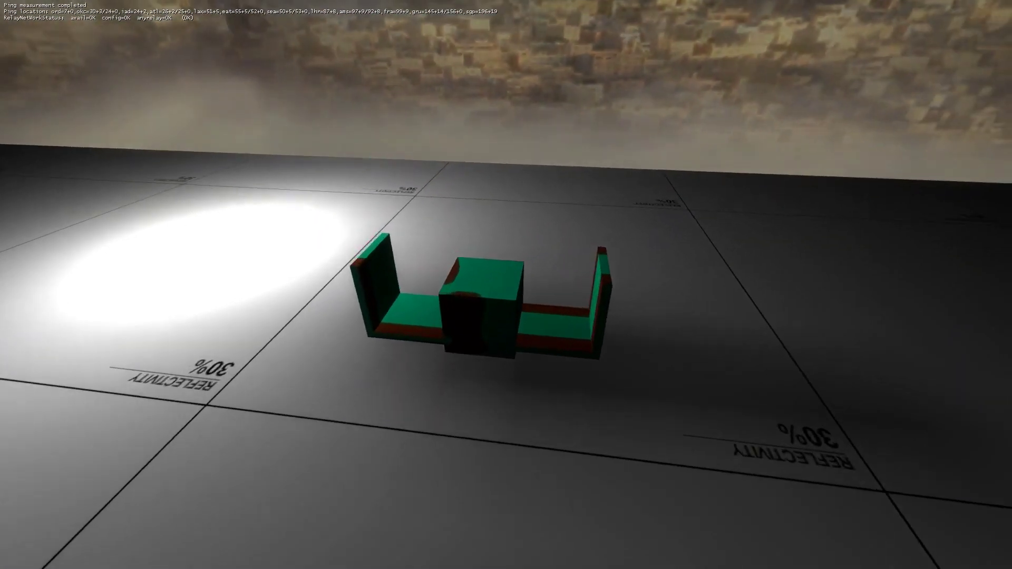
key(w)
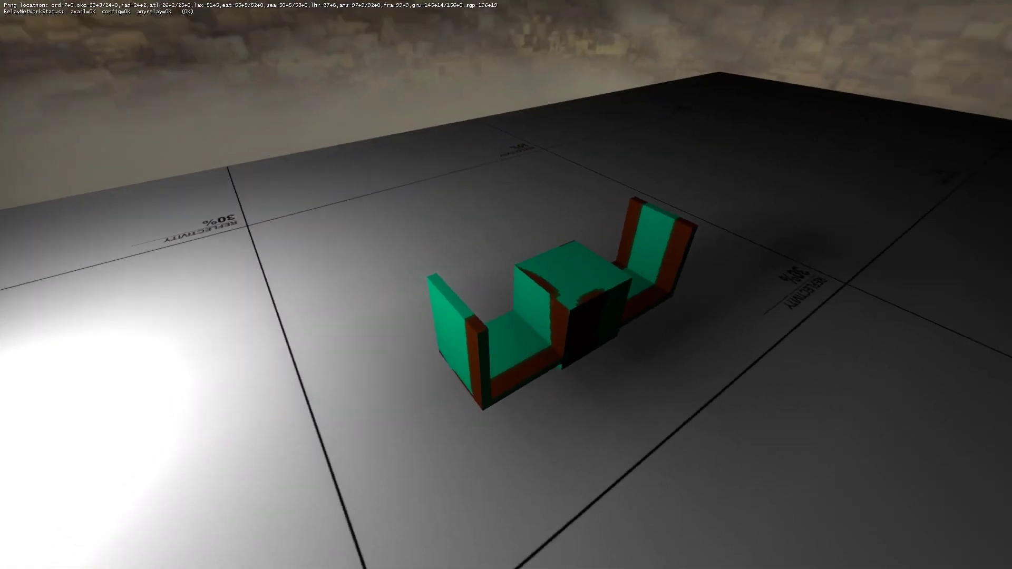
key(w)
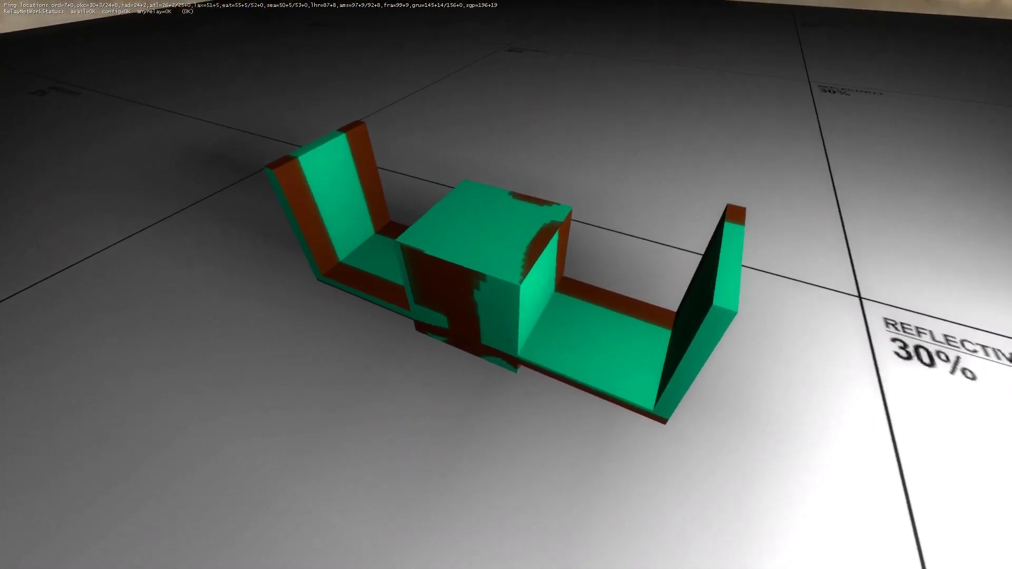
key(w)
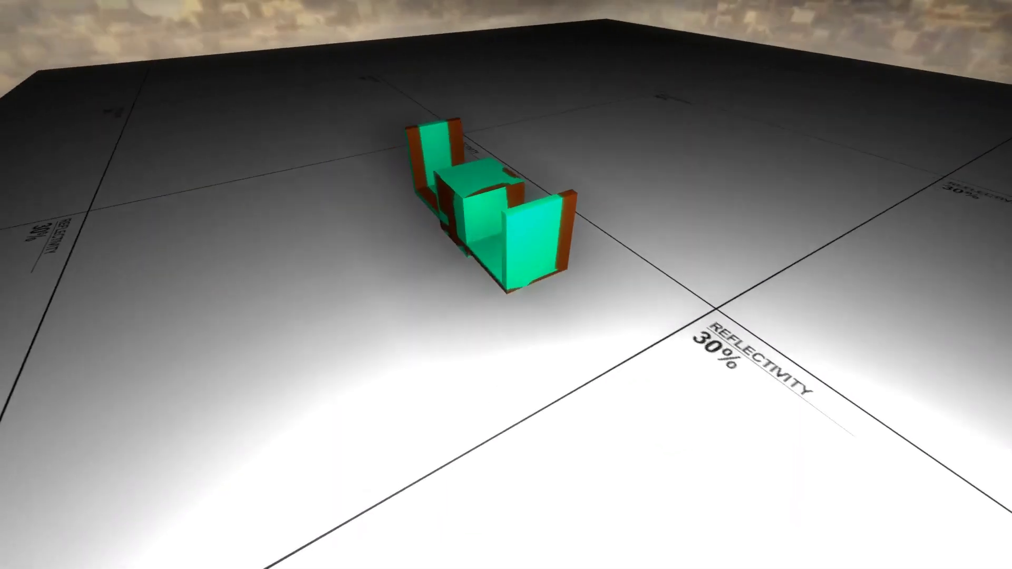
key(s)
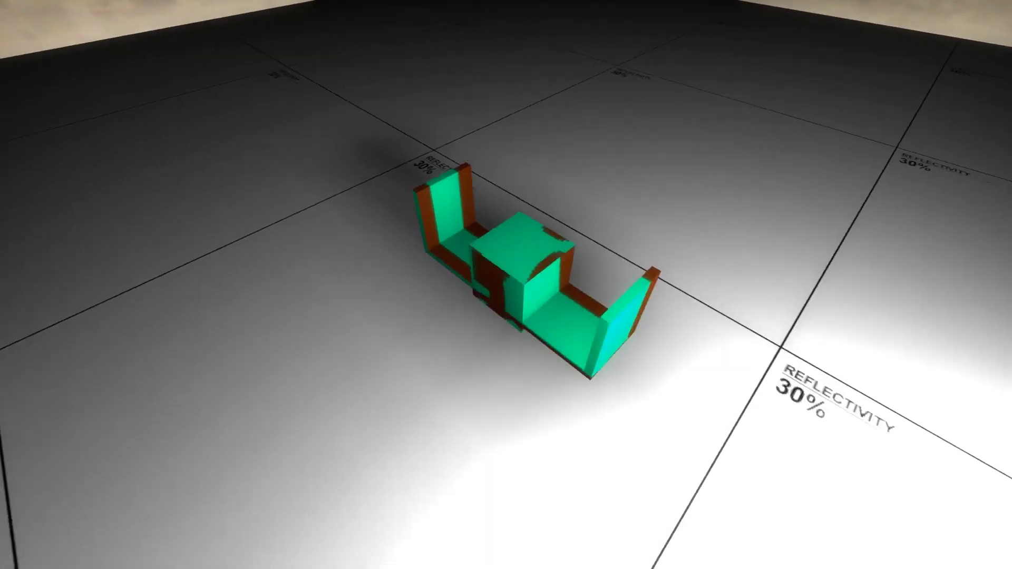
key(w)
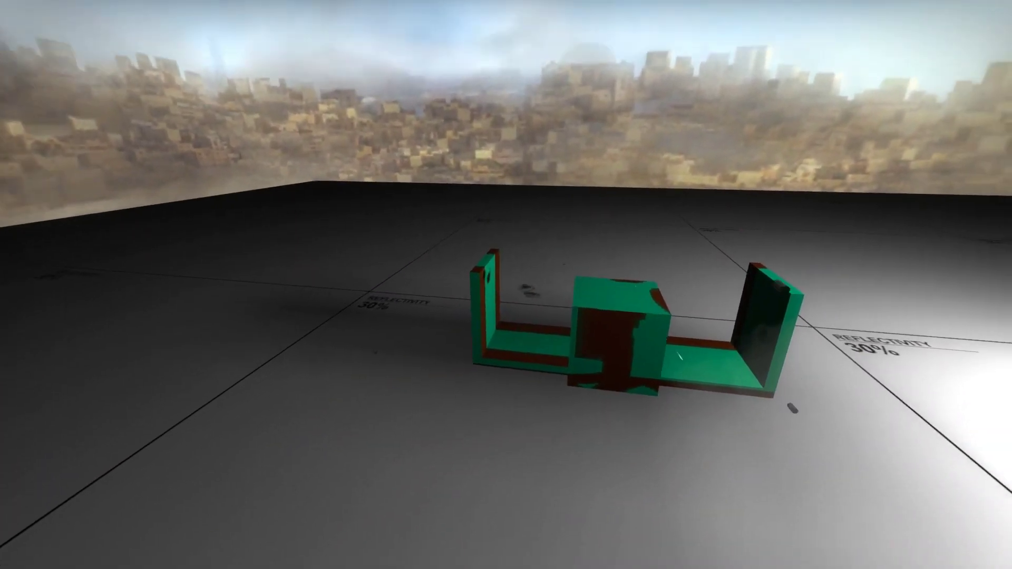
Shoot the model to leave bullet holes, then move away from it
click(506, 284)
key(s)
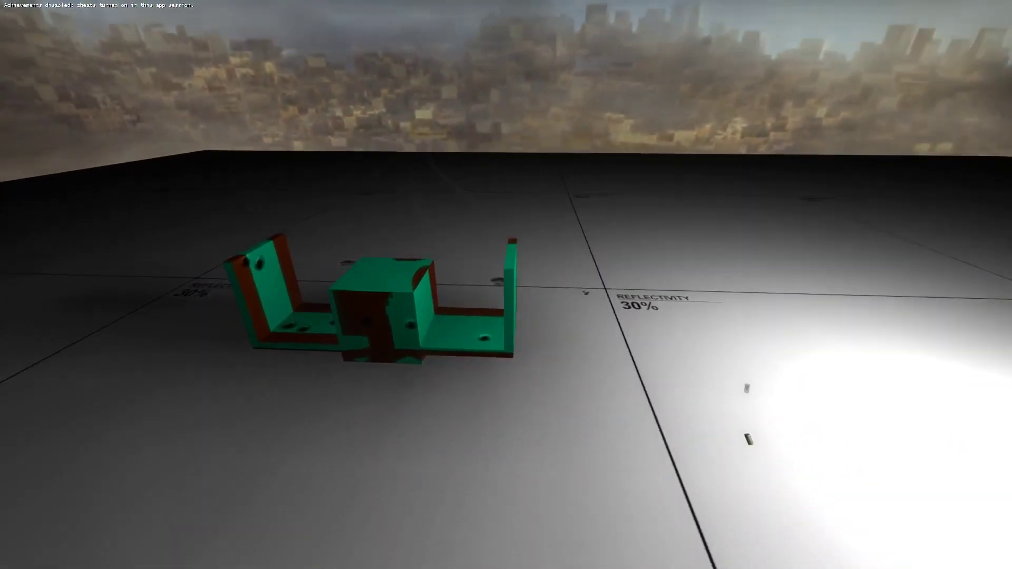
key(w)
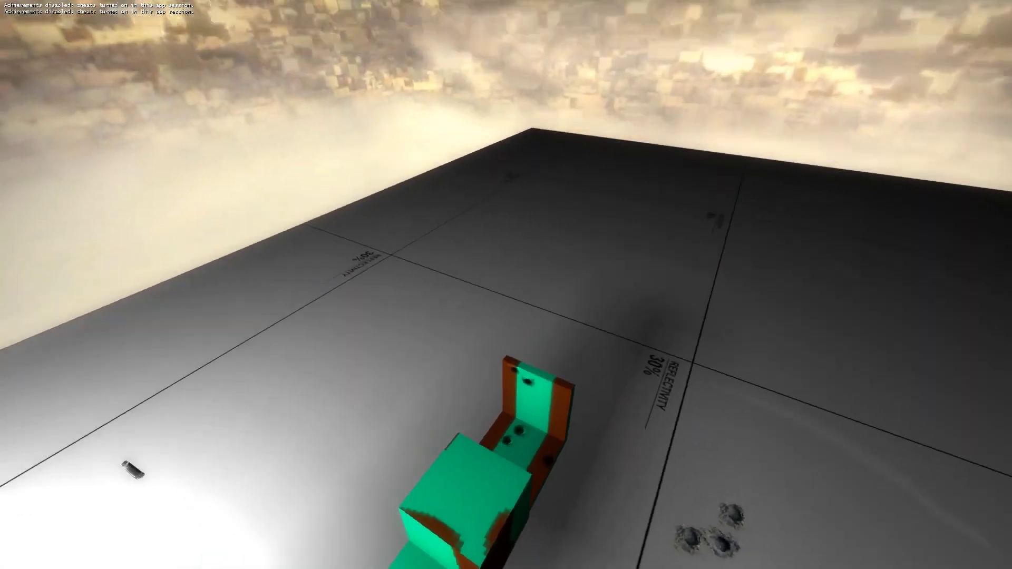